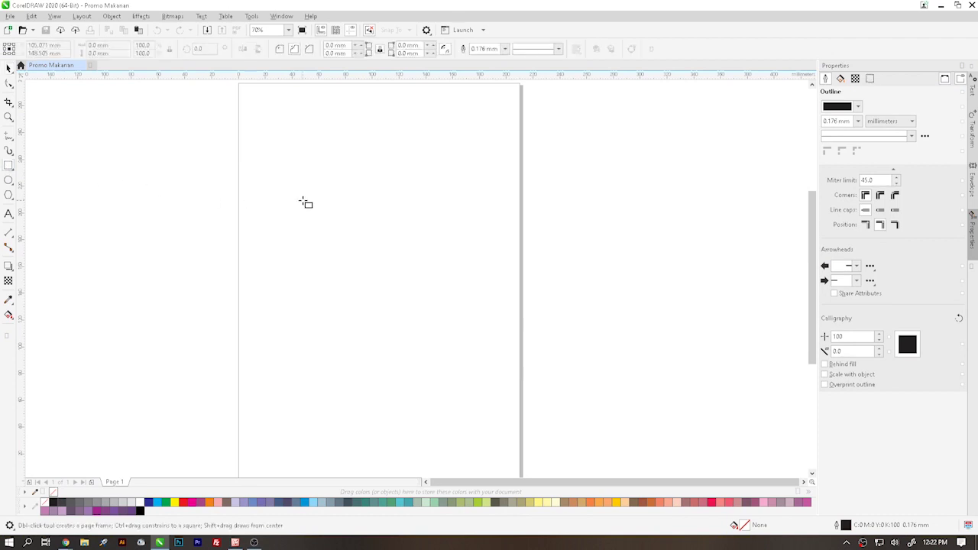
Draw a square about 190 mm wide across the middle and lower part of the page
{"action": "left_click_drag", "start_coordinate": [247, 193], "coordinate": [492, 449]}
{"action": "left_click", "coordinate": [8, 67]}
{"action": "left_click", "coordinate": [57, 125]}
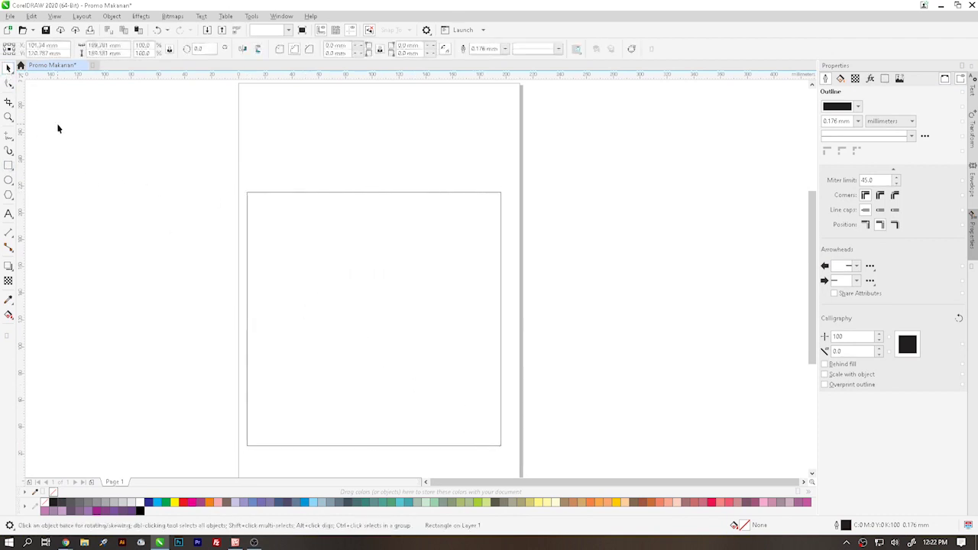
Resize the square to 210 mm by copying the page width into its width, and center it on the page
{"action": "double_click", "coordinate": [126, 45]}
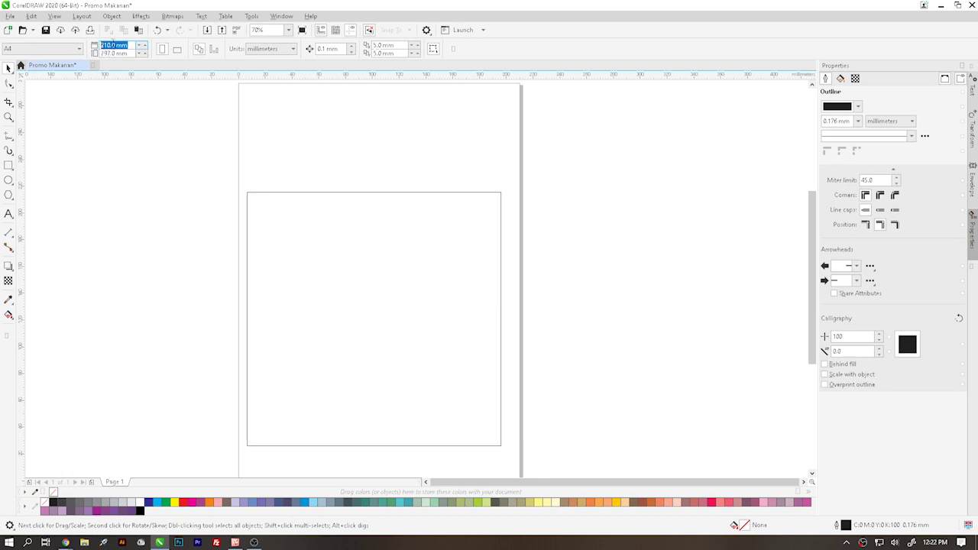
{"action": "right_click", "coordinate": [113, 44]}
{"action": "left_click", "coordinate": [109, 77]}
{"action": "left_click", "coordinate": [306, 231]}
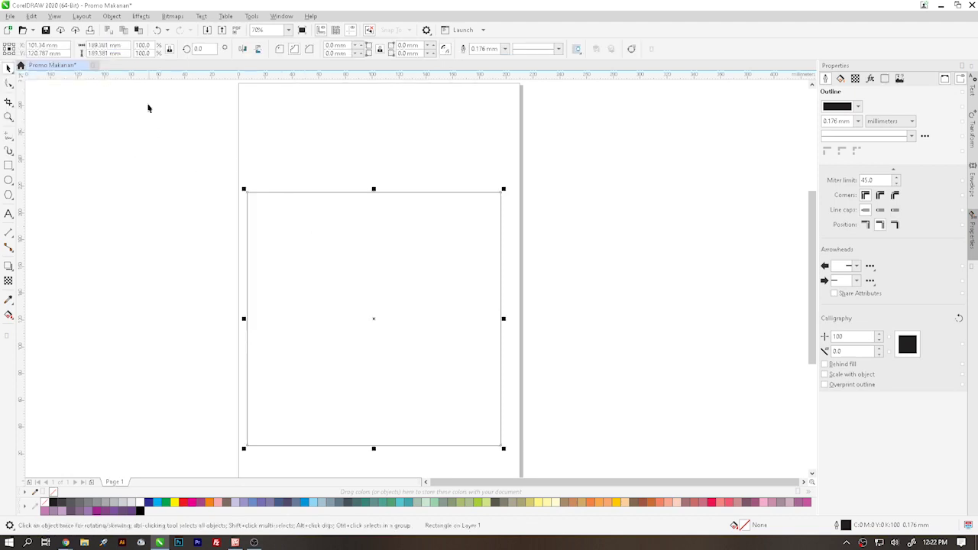
{"action": "double_click", "coordinate": [126, 46]}
{"action": "right_click", "coordinate": [95, 51]}
{"action": "left_click", "coordinate": [87, 91]}
{"action": "key", "text": "Return"}
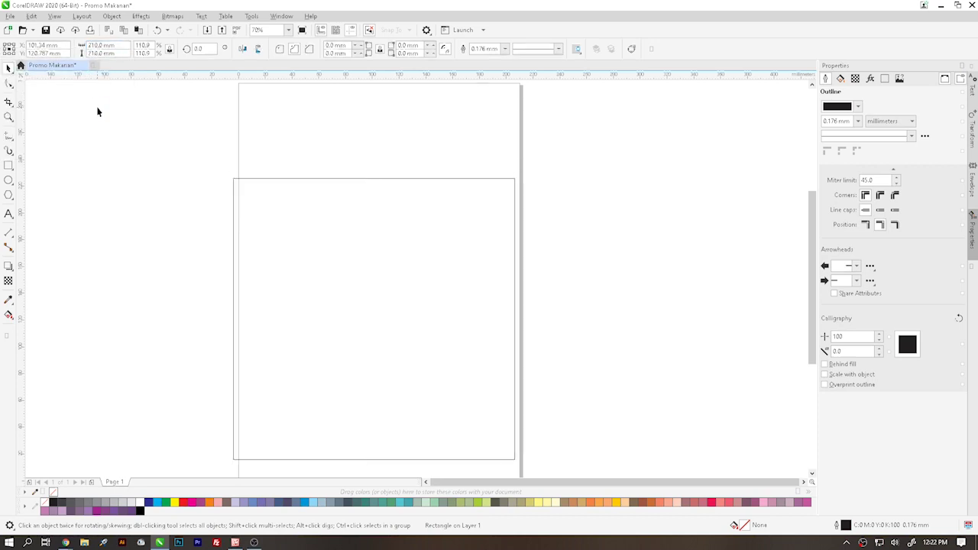
{"action": "left_click", "coordinate": [354, 238]}
{"action": "key", "text": "p"}
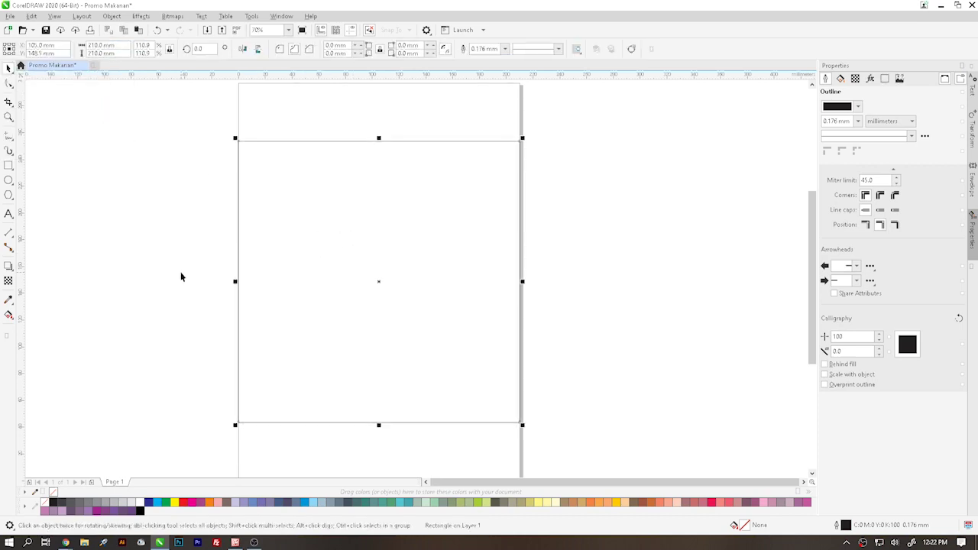
Give the centered square a yellow fill and a white outline
{"action": "key", "text": "Escape"}
{"action": "left_click", "coordinate": [290, 261]}
{"action": "left_click", "coordinate": [175, 503]}
{"action": "right_click", "coordinate": [139, 503]}
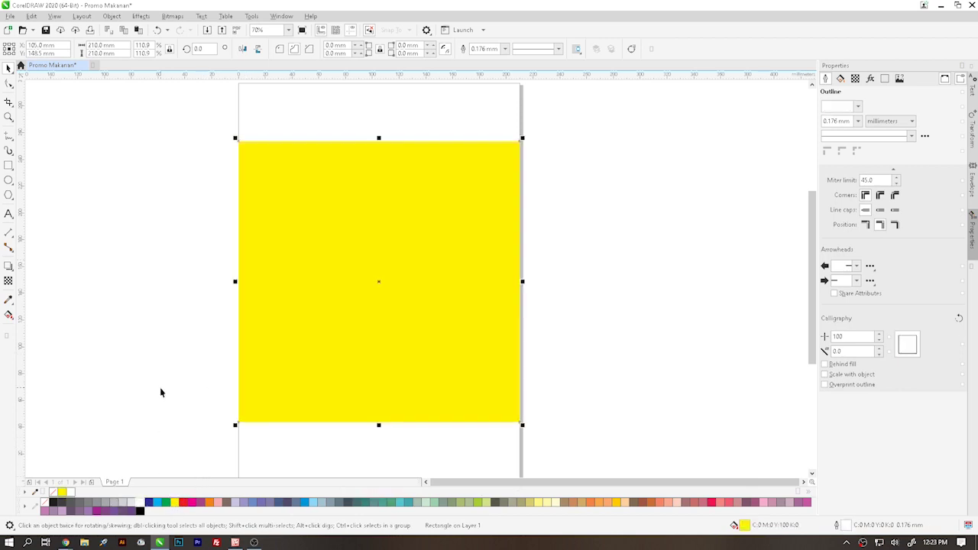
Change the square's fill to red
{"action": "left_click", "coordinate": [159, 388]}
{"action": "left_click", "coordinate": [306, 321]}
{"action": "left_click", "coordinate": [184, 503]}
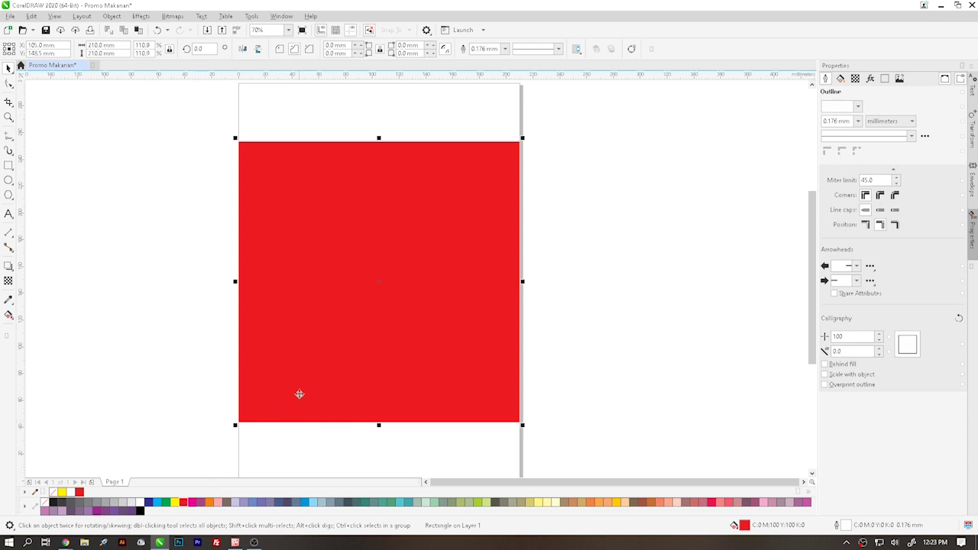
Duplicate the red square so one copy is centered on the page and the other offset beside it, and fill the centered one yellow
{"action": "left_click_drag", "start_coordinate": [314, 298], "coordinate": [532, 322]}
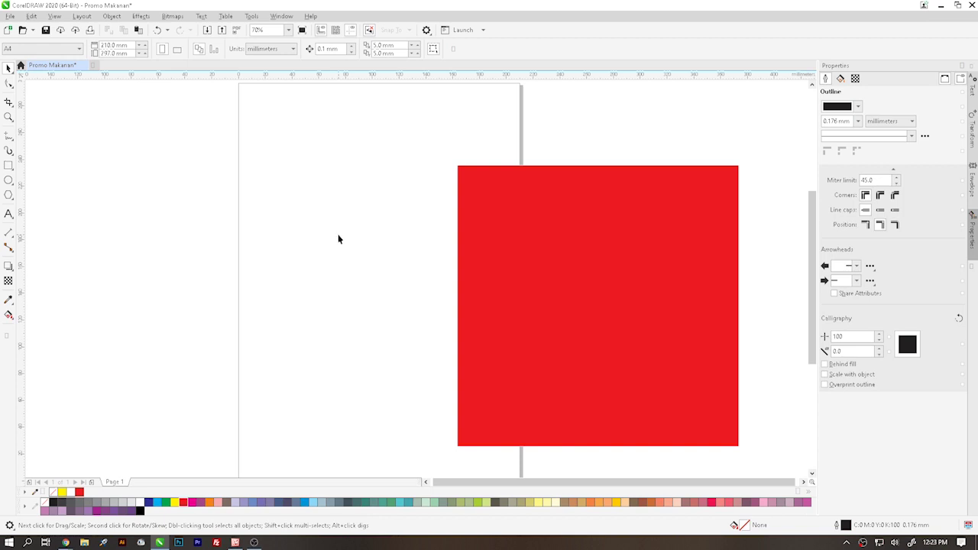
{"action": "key", "text": "p"}
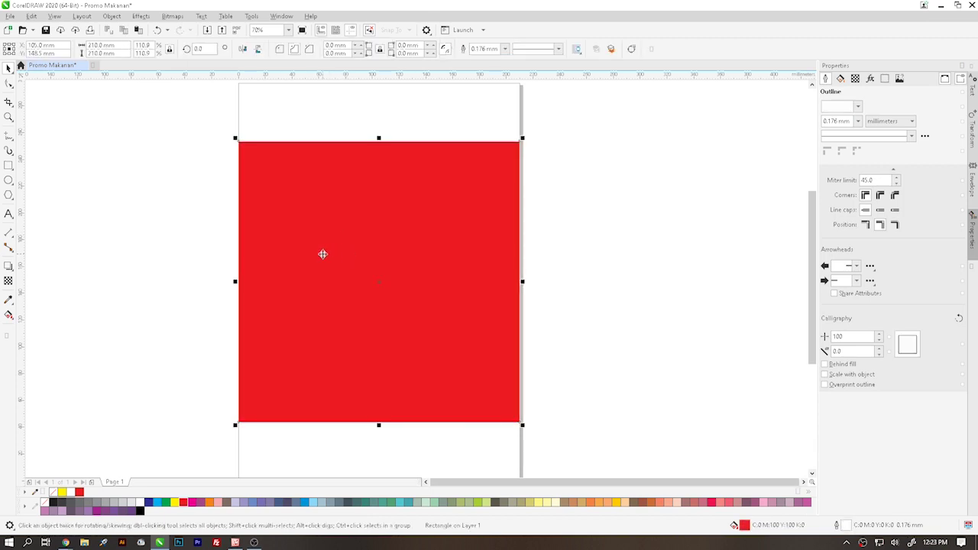
{"action": "left_click_drag", "start_coordinate": [323, 253], "coordinate": [535, 277]}
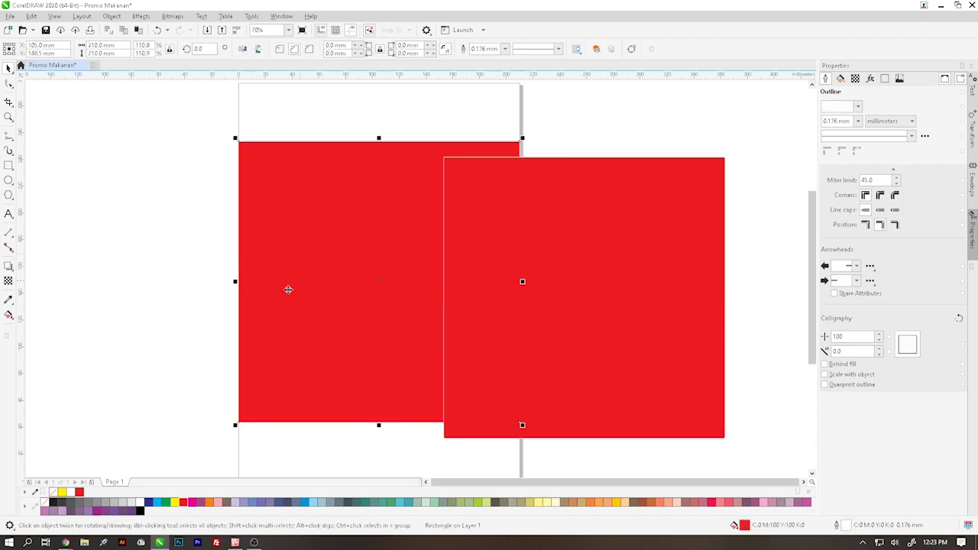
{"action": "left_click", "coordinate": [175, 502]}
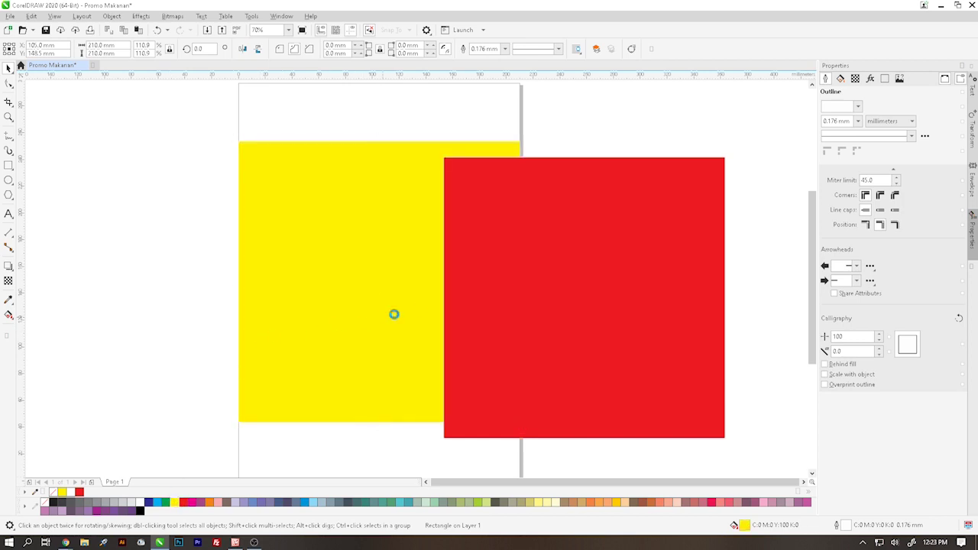
Remove the outlines from the red and yellow squares
{"action": "left_click", "coordinate": [590, 258]}
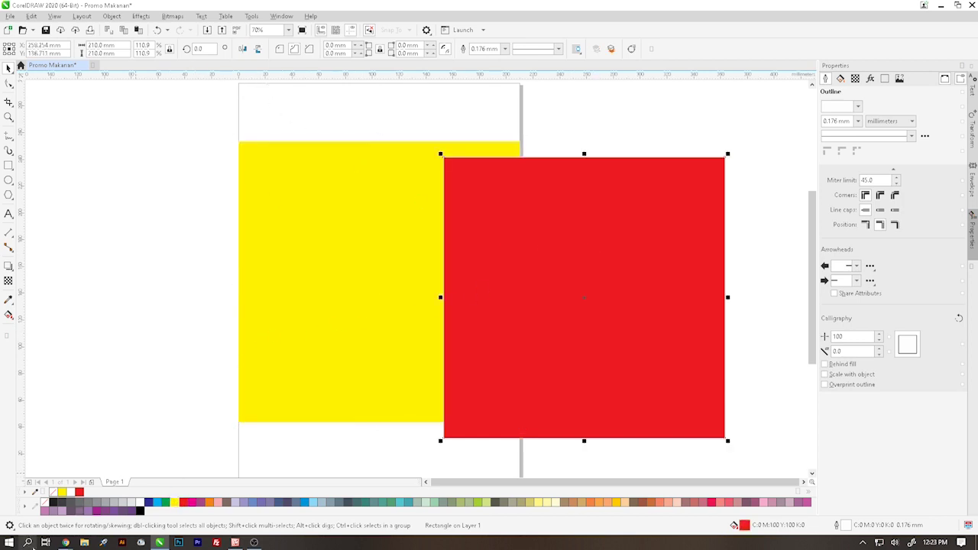
{"action": "right_click", "coordinate": [44, 502]}
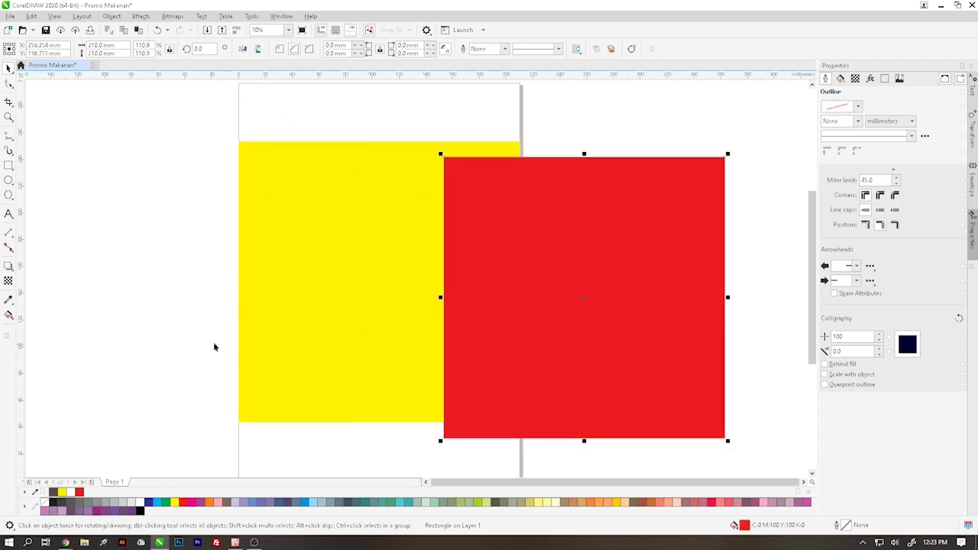
{"action": "left_click", "coordinate": [258, 303]}
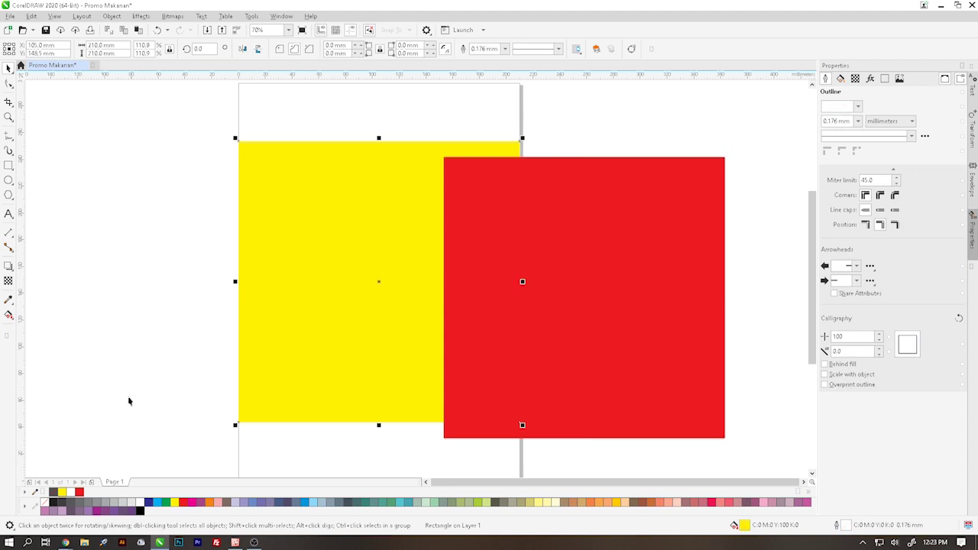
PowerClip the red square inside the yellow square and center it on the page while editing the clip contents
{"action": "left_click", "coordinate": [537, 275]}
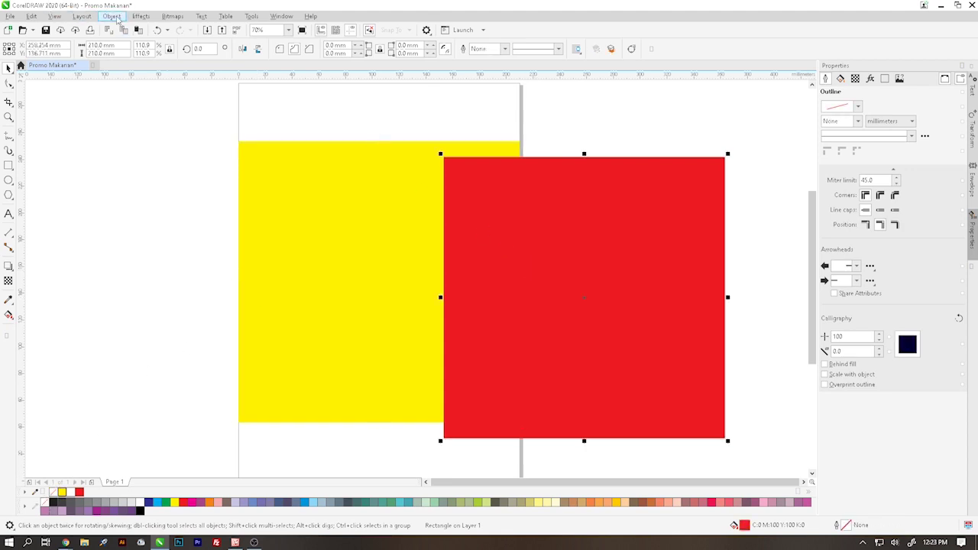
{"action": "left_click", "coordinate": [115, 17]}
{"action": "mouse_move", "coordinate": [121, 60]}
{"action": "left_click", "coordinate": [290, 57]}
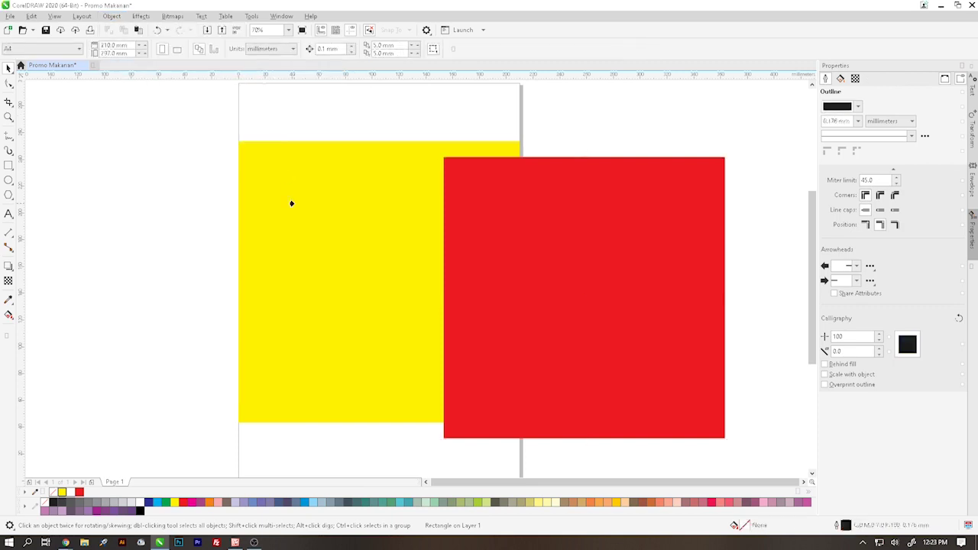
{"action": "left_click", "coordinate": [291, 203]}
{"action": "right_click", "coordinate": [369, 214]}
{"action": "left_click", "coordinate": [387, 240]}
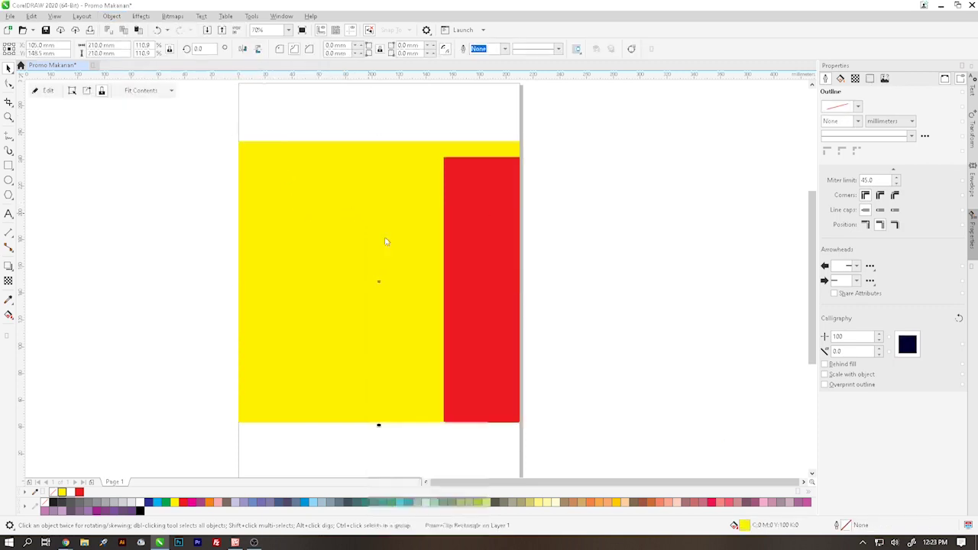
{"action": "key", "text": "p"}
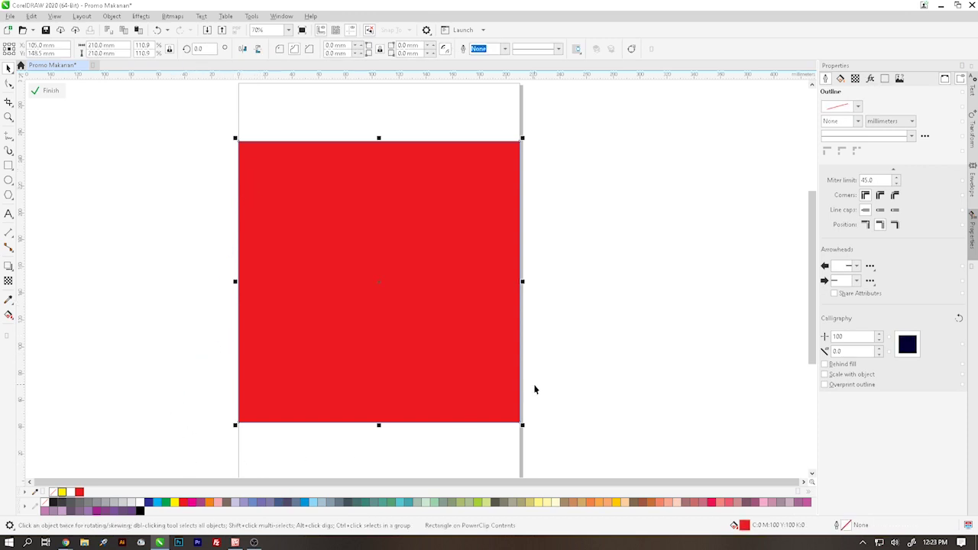
Apply an elliptical fountain fill to the red square and set its end node to red, C0 M100 Y100 K0
{"action": "left_click", "coordinate": [841, 79]}
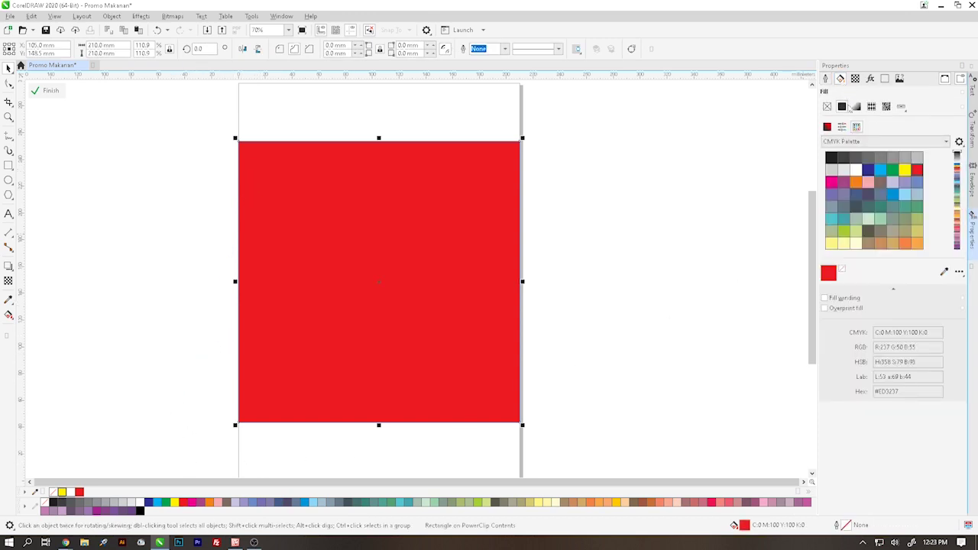
{"action": "left_click", "coordinate": [827, 126]}
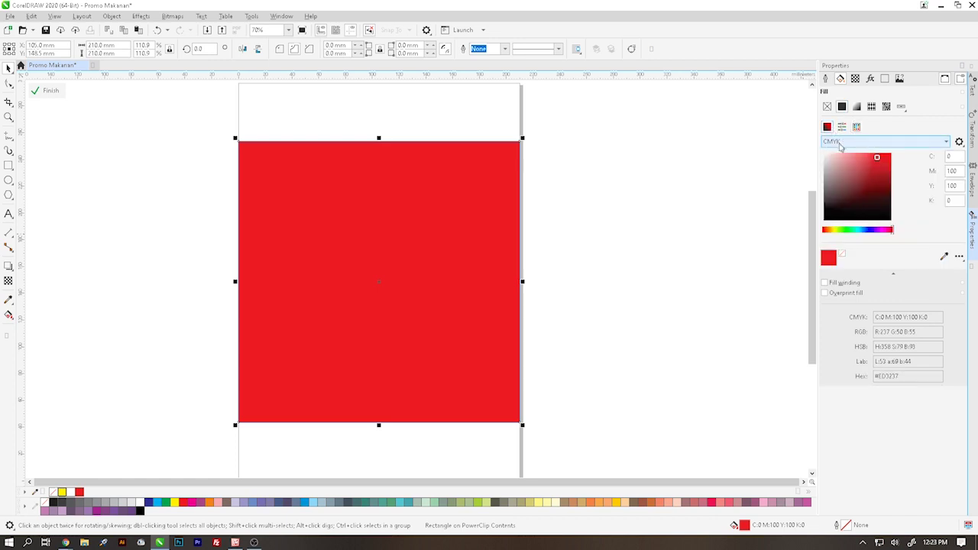
{"action": "left_click", "coordinate": [857, 107]}
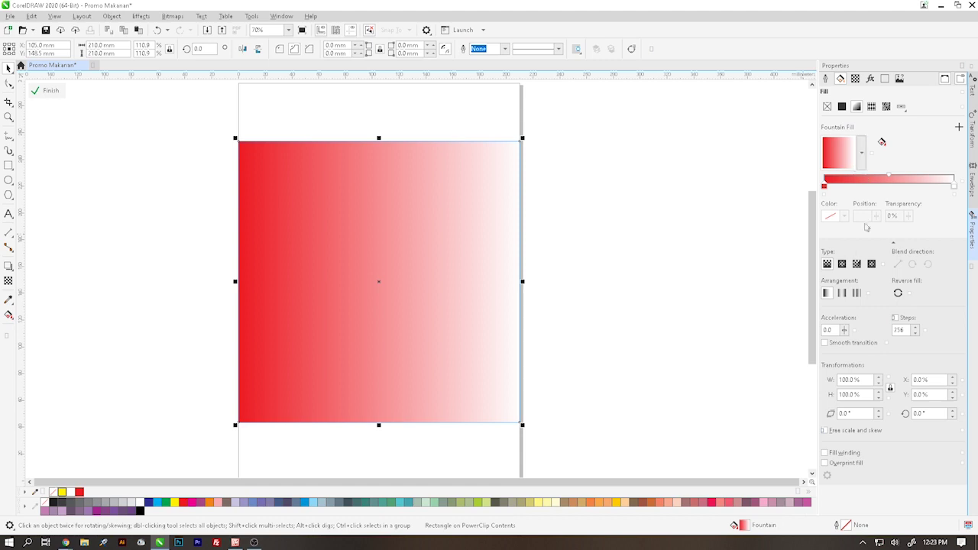
{"action": "left_click", "coordinate": [842, 264]}
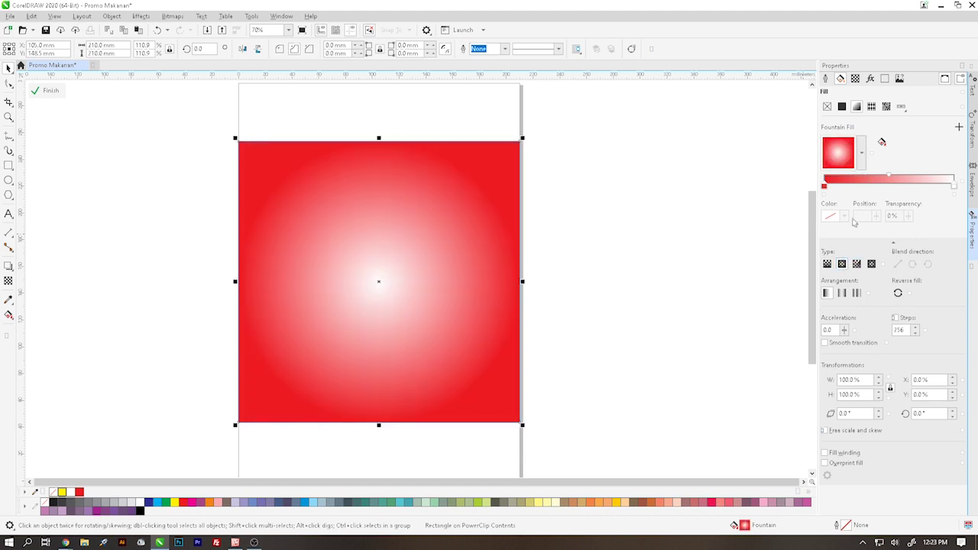
{"action": "left_click", "coordinate": [955, 186]}
{"action": "left_click", "coordinate": [844, 217]}
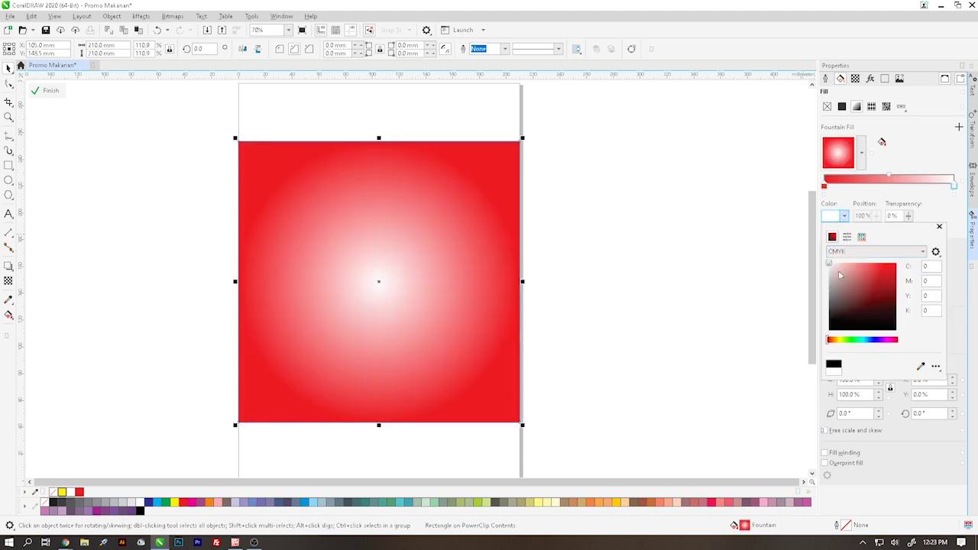
{"action": "left_click", "coordinate": [895, 265]}
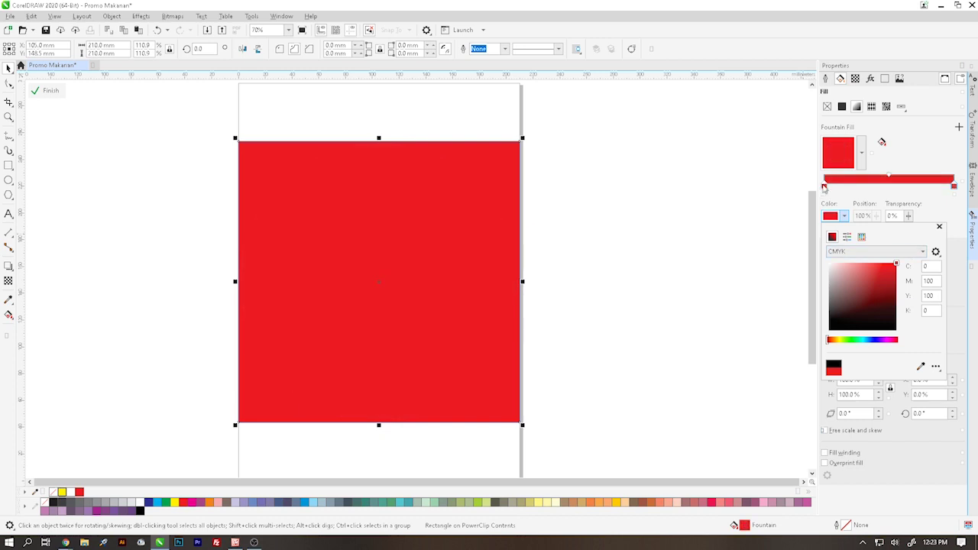
Set the gradient's start node to dark red, C17 M100 Y100 K16, and move its midpoint to 34%
{"action": "left_click", "coordinate": [824, 187]}
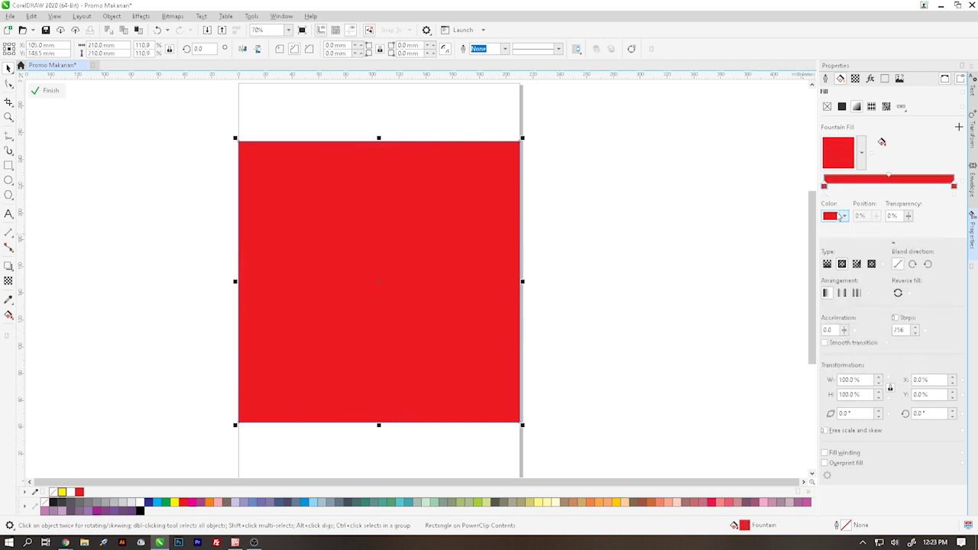
{"action": "left_click", "coordinate": [843, 216]}
{"action": "left_click", "coordinate": [834, 237]}
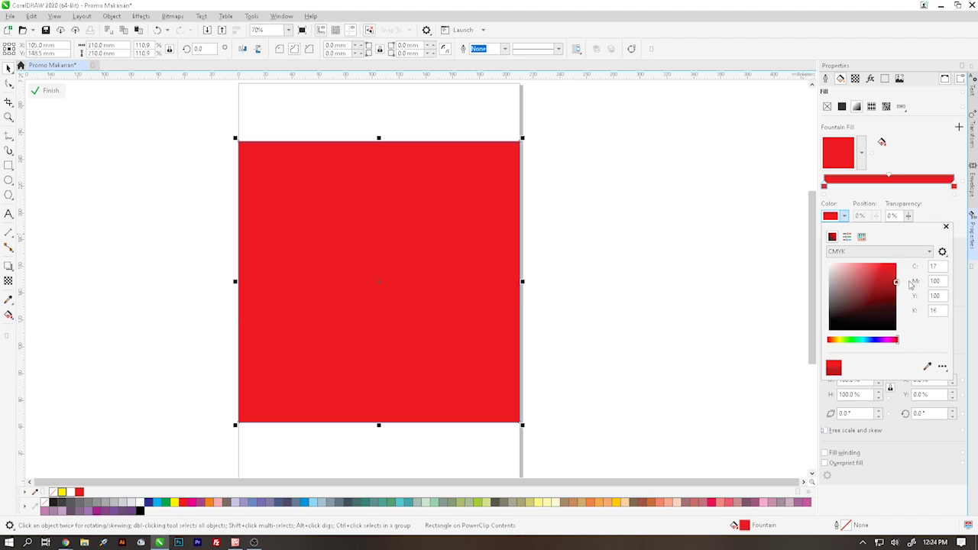
{"action": "left_click", "coordinate": [887, 178]}
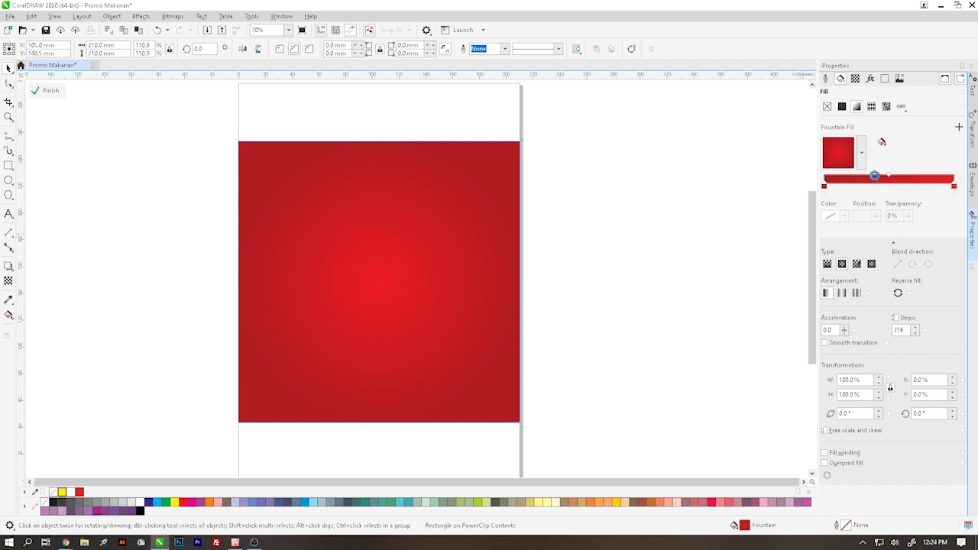
{"action": "left_click", "coordinate": [885, 178]}
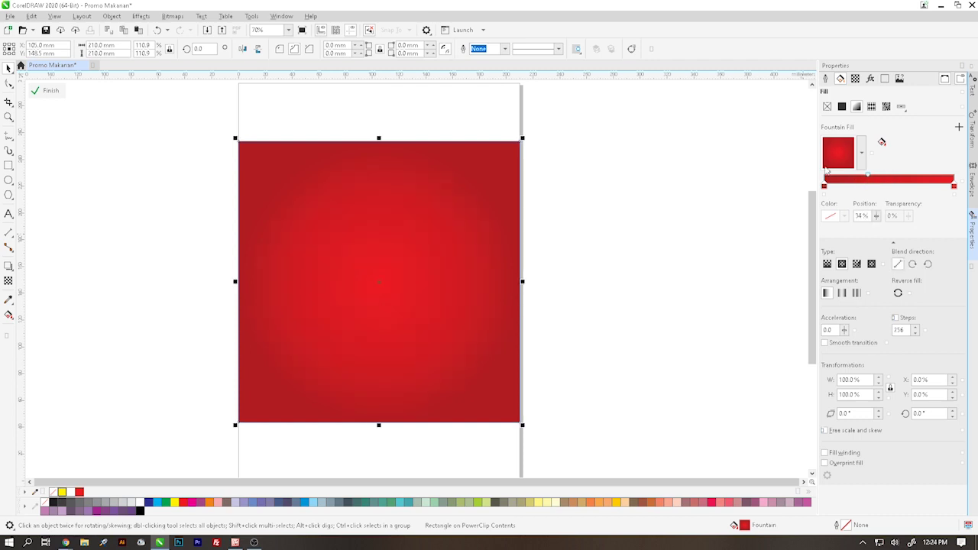
Apply a transparent, horizontal Page Curl of 36% width and 52% height to the red square's upper-left corner and finish editing the clip
{"action": "left_click", "coordinate": [767, 160]}
{"action": "left_click", "coordinate": [365, 157]}
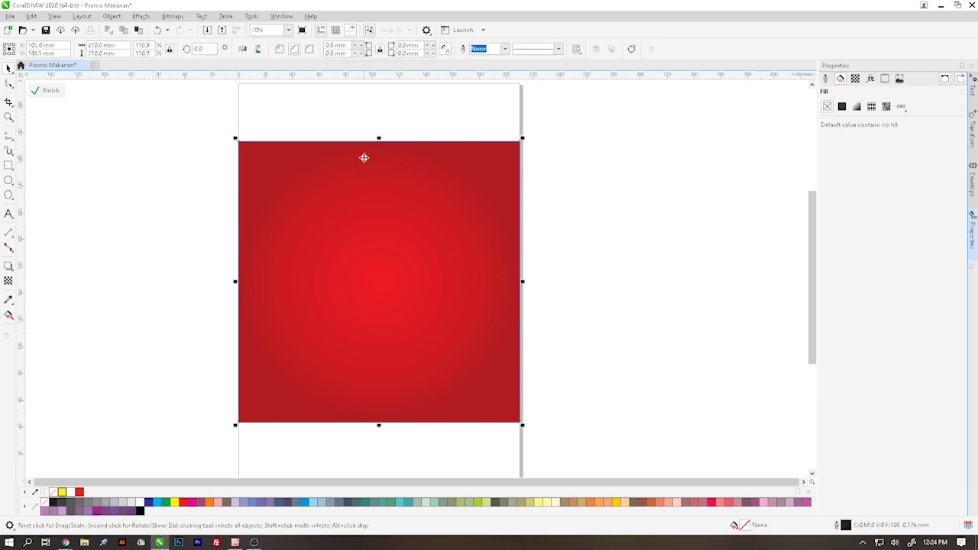
{"action": "left_click", "coordinate": [142, 16]}
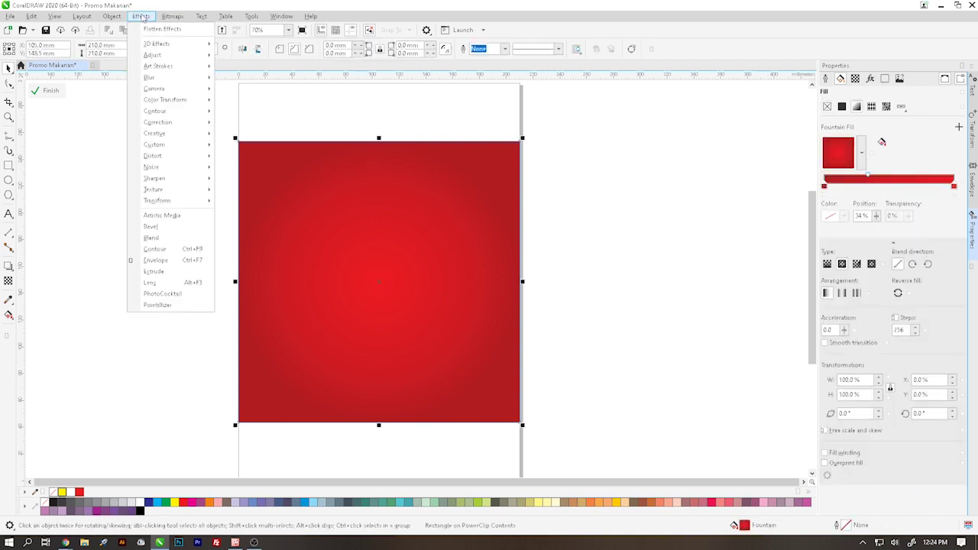
{"action": "mouse_move", "coordinate": [180, 43]}
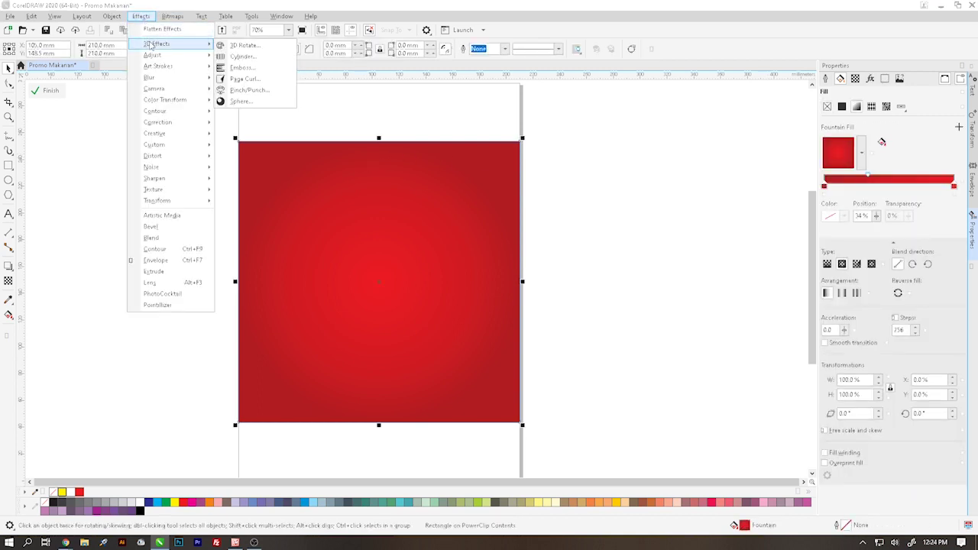
{"action": "left_click", "coordinate": [243, 79]}
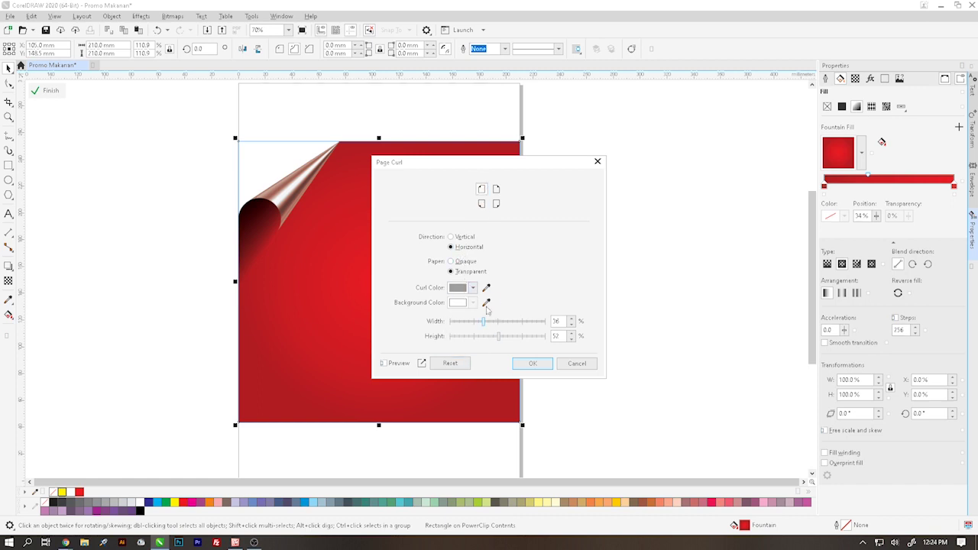
{"action": "left_click", "coordinate": [529, 364]}
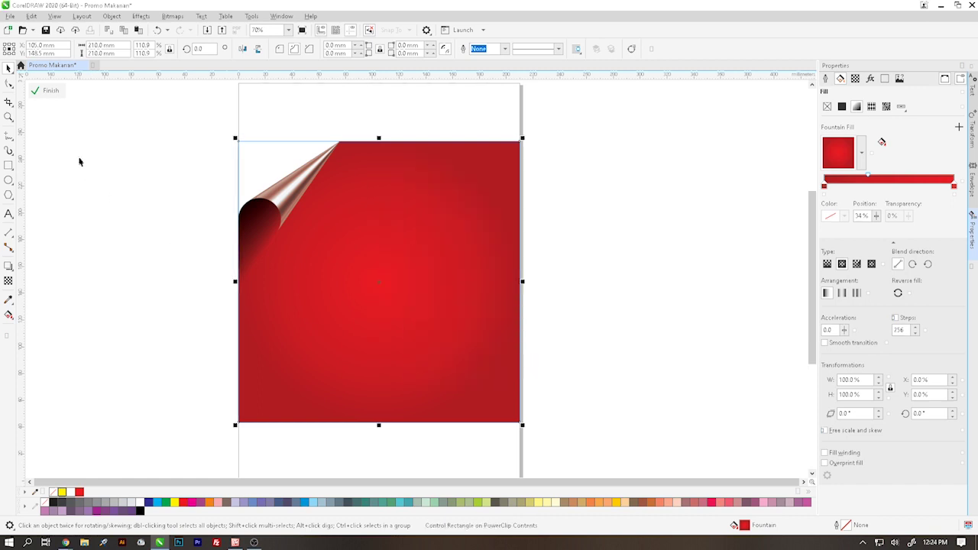
{"action": "left_click", "coordinate": [56, 98]}
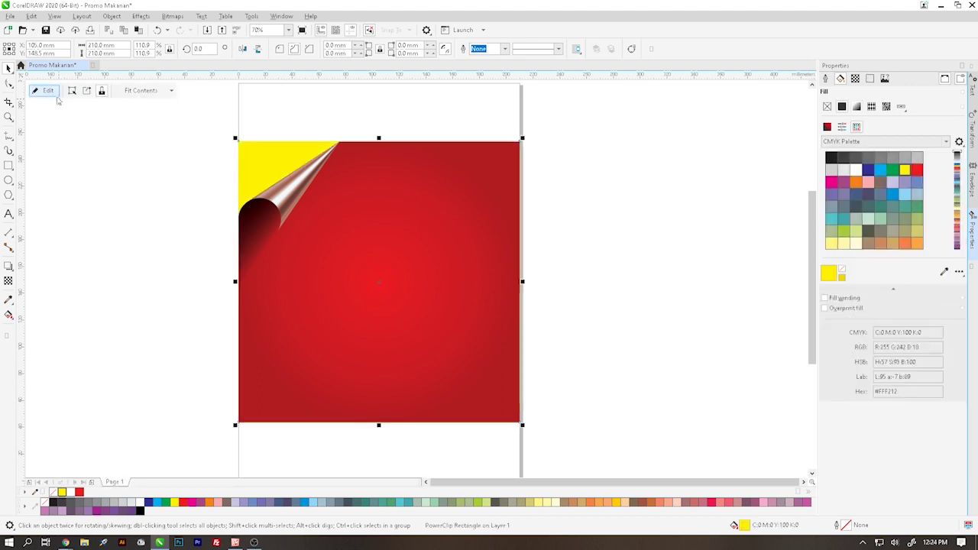
{"action": "left_click", "coordinate": [116, 185]}
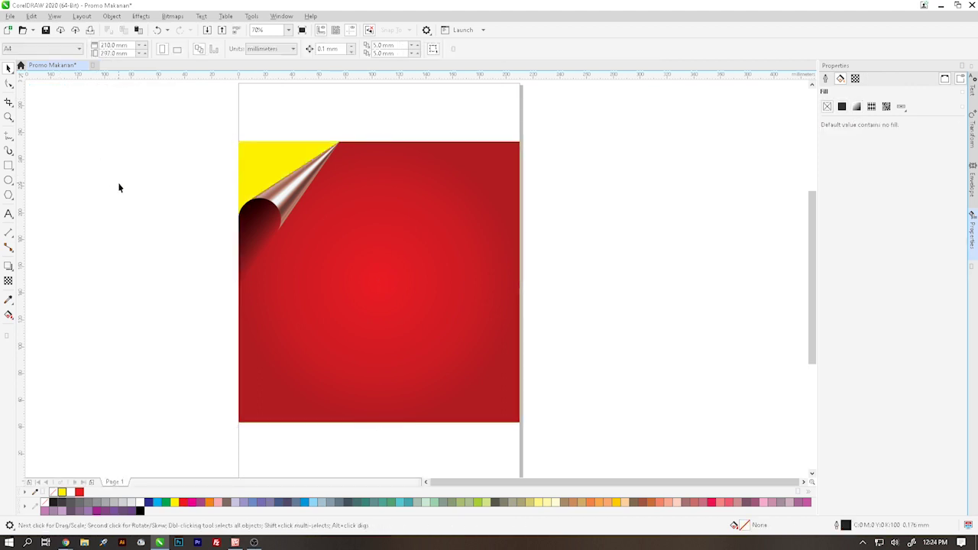
Add the artistic text "BARU" beside the artwork and format it in Asap Bold with a red fill
{"action": "left_click", "coordinate": [9, 215]}
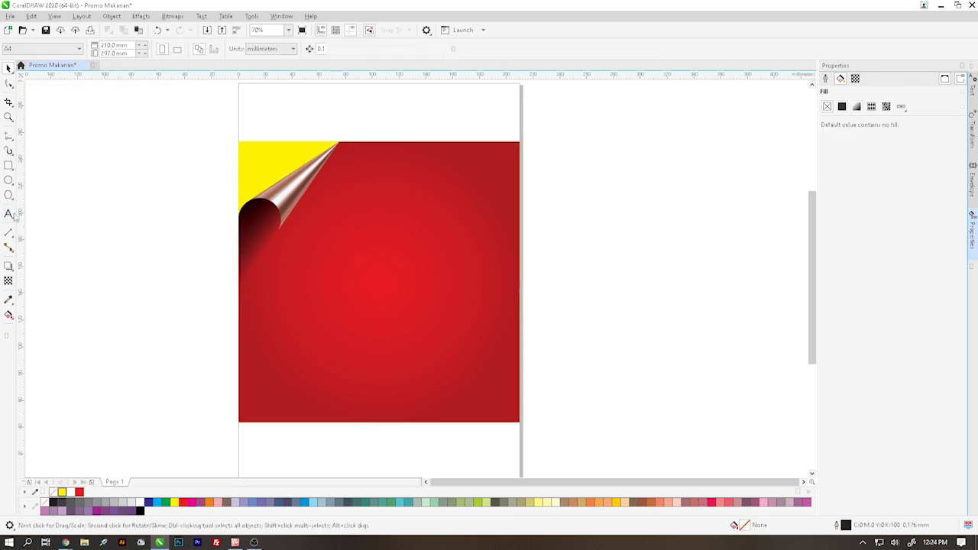
{"action": "left_click", "coordinate": [198, 182]}
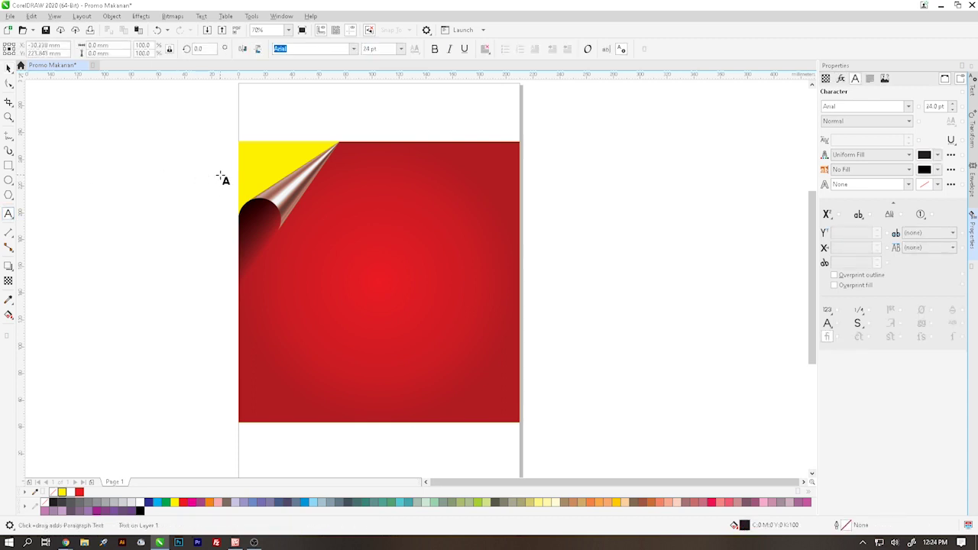
{"action": "type", "text": "BARU"}
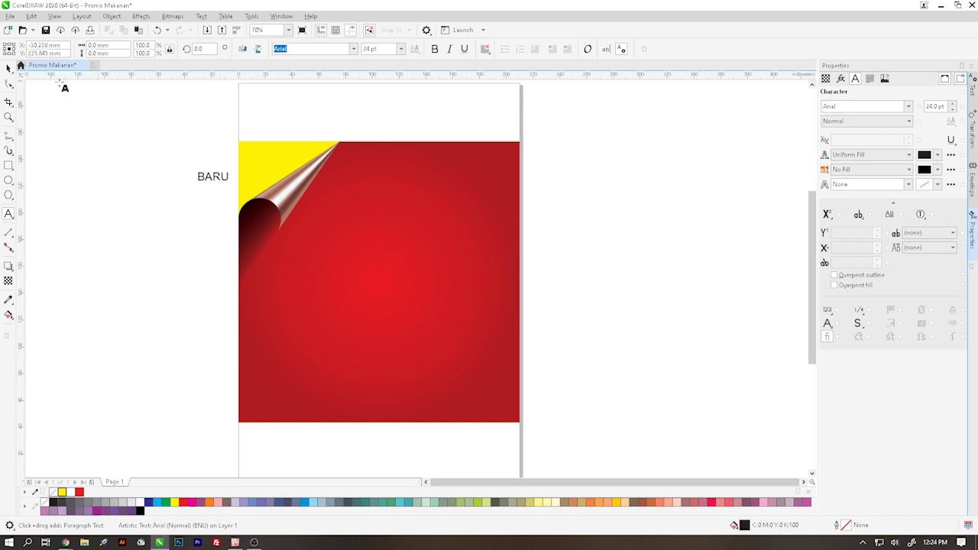
{"action": "left_click", "coordinate": [9, 67]}
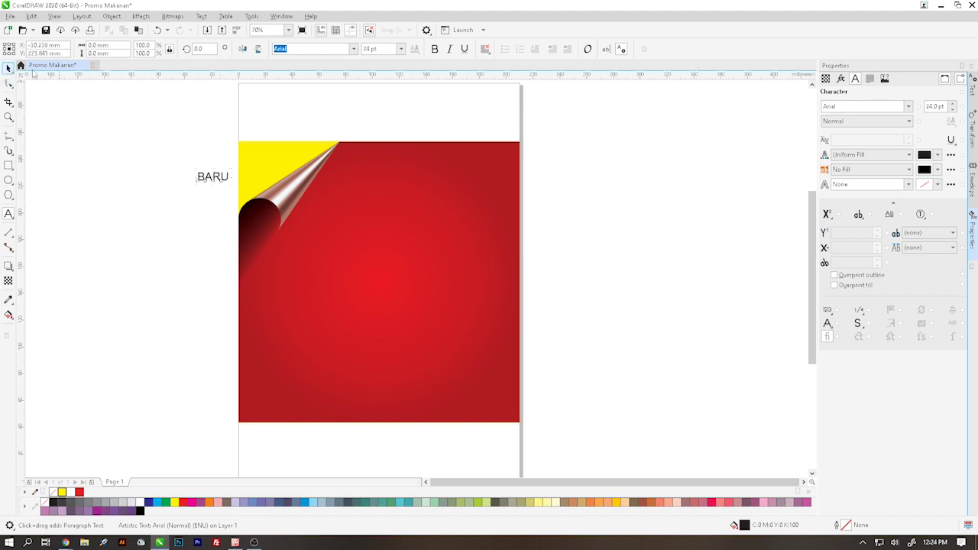
{"action": "left_click", "coordinate": [354, 49]}
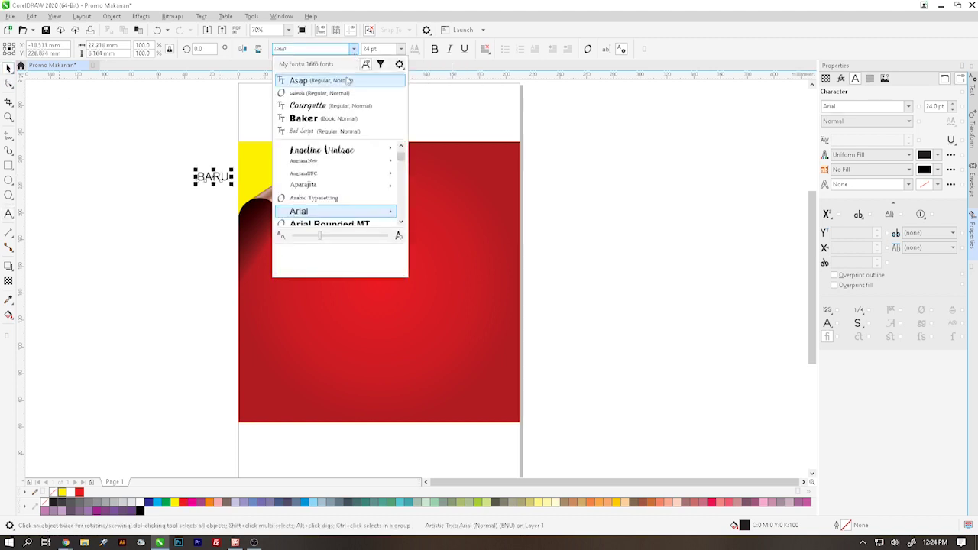
{"action": "key", "text": "Escape"}
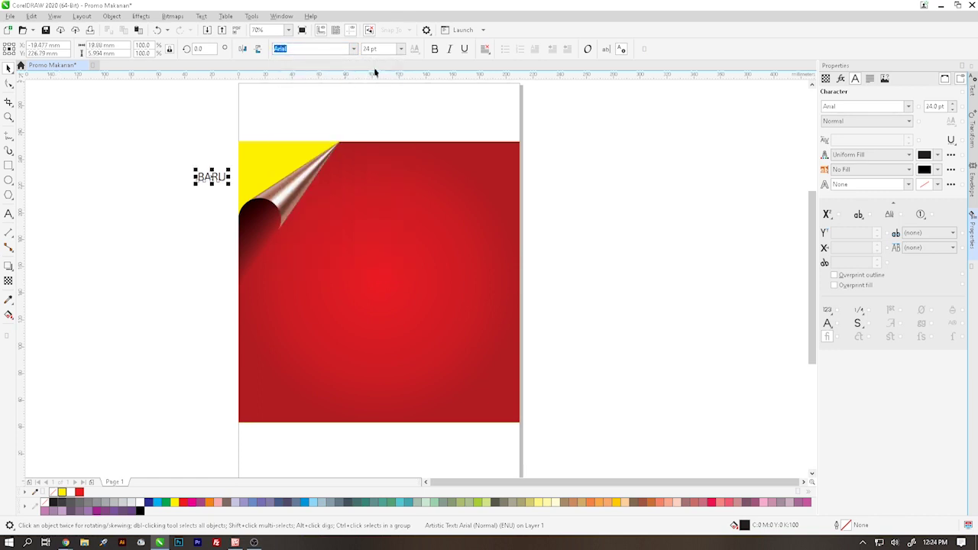
{"action": "left_click", "coordinate": [184, 503]}
{"action": "scroll", "coordinate": [262, 152], "scroll_direction": "up", "scroll_amount": 3}
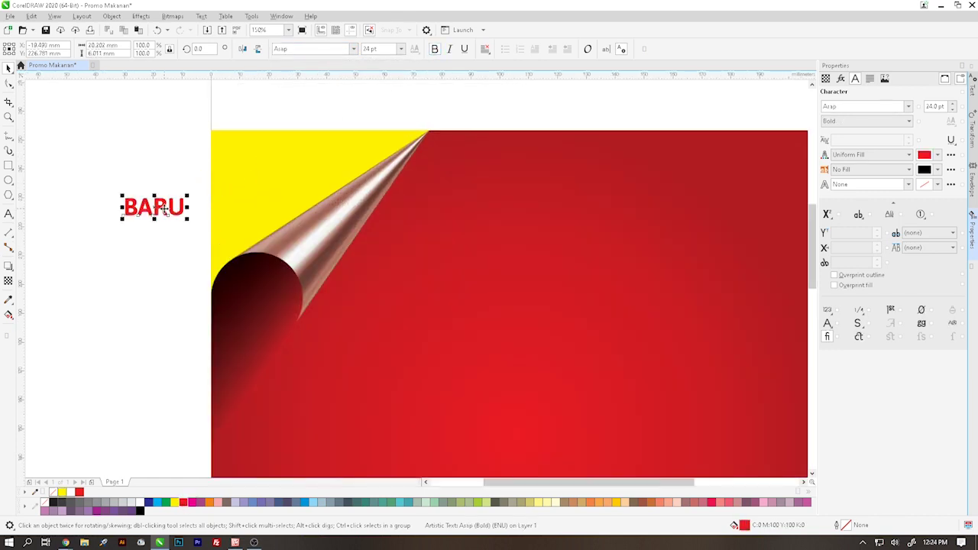
Place BARU on the yellow corner, enlarge it to about 43 pt and rotate it about 33° to follow the page curl
{"action": "left_click_drag", "start_coordinate": [163, 210], "coordinate": [348, 145]}
{"action": "left_click", "coordinate": [319, 176]}
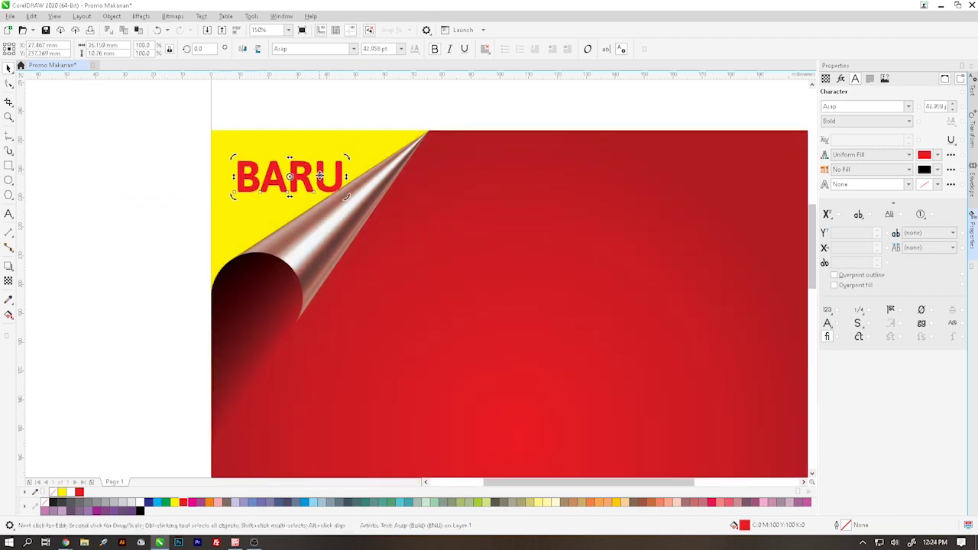
{"action": "left_click_drag", "start_coordinate": [348, 195], "coordinate": [351, 161]}
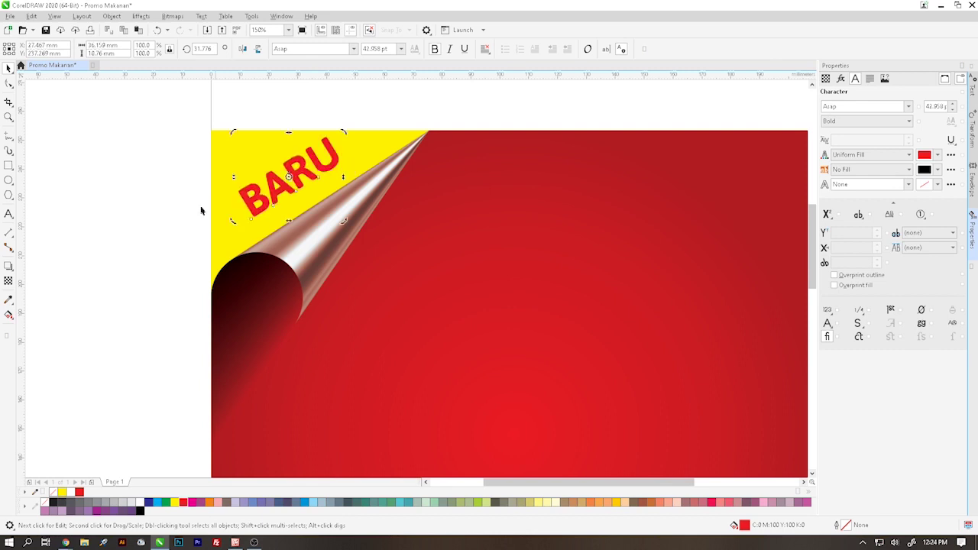
{"action": "scroll", "coordinate": [235, 215], "scroll_direction": "up", "scroll_amount": 2}
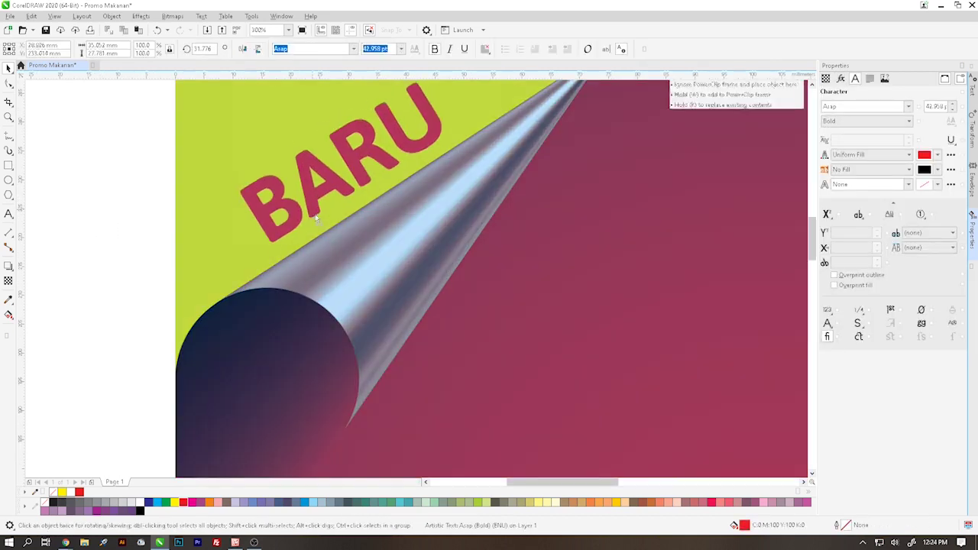
{"action": "left_click_drag", "start_coordinate": [315, 217], "coordinate": [317, 221]}
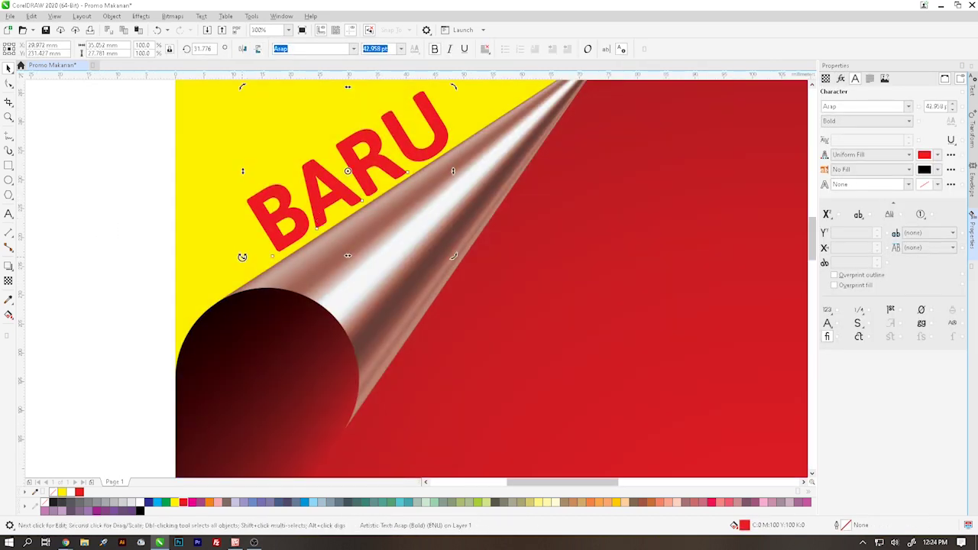
{"action": "left_click_drag", "start_coordinate": [242, 257], "coordinate": [247, 259]}
{"action": "scroll", "coordinate": [179, 256], "scroll_direction": "down", "scroll_amount": 2}
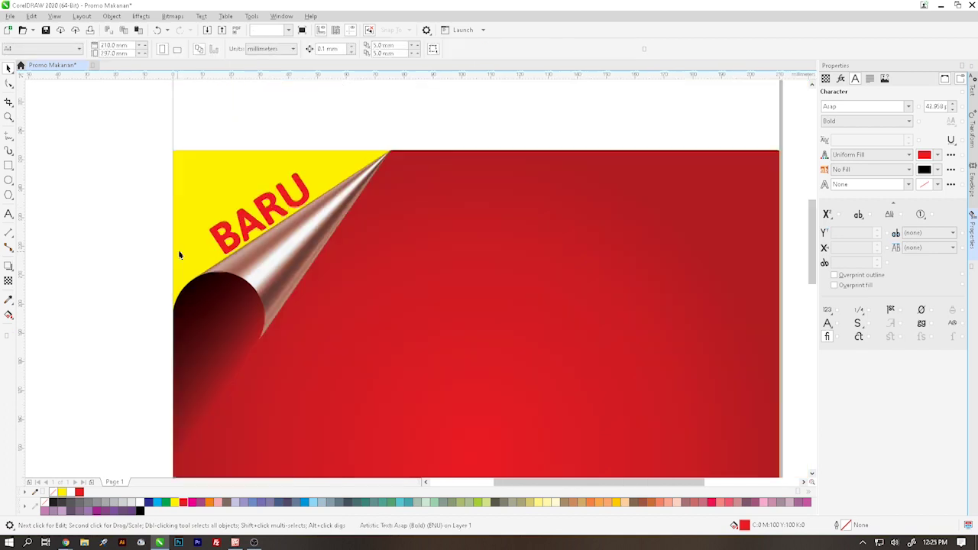
Enlarge the BARU text to about 55 pt and fit it within the yellow corner, just above the curl
{"action": "left_click", "coordinate": [214, 234]}
{"action": "mouse_move", "coordinate": [204, 167]}
{"action": "left_mouse_down"}
{"action": "mouse_move", "coordinate": [155, 151]}
{"action": "mouse_move", "coordinate": [189, 178]}
{"action": "left_mouse_up"}
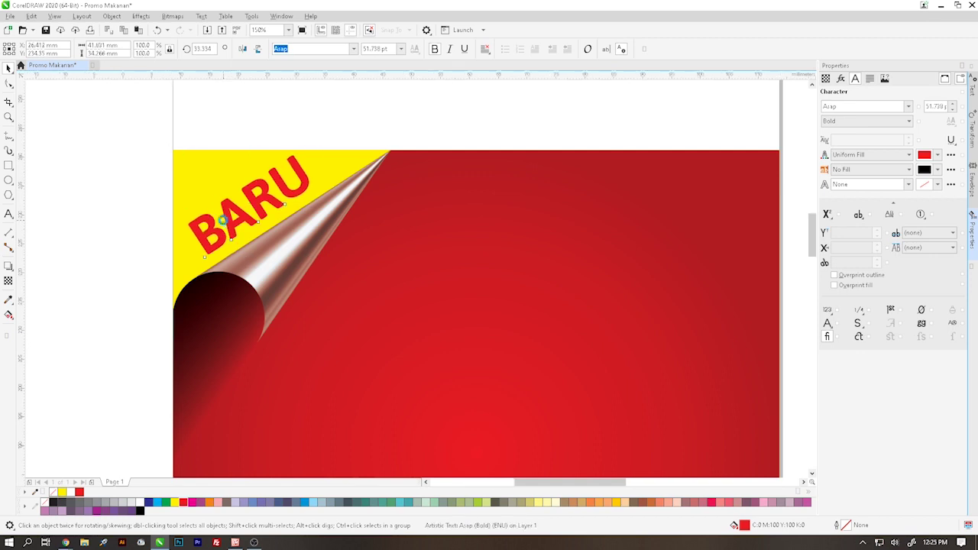
{"action": "scroll", "coordinate": [223, 223], "scroll_direction": "up", "scroll_amount": 2}
{"action": "left_click_drag", "start_coordinate": [246, 227], "coordinate": [241, 239]}
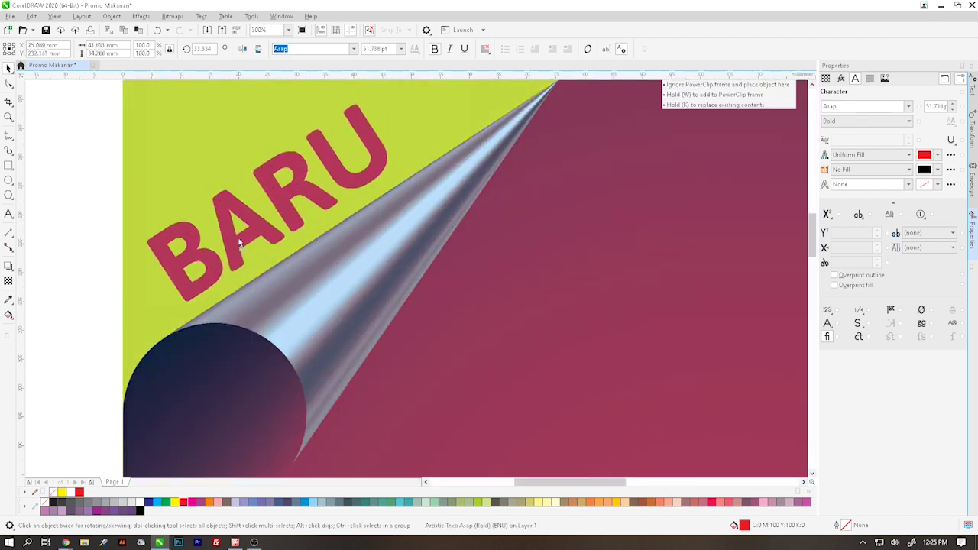
{"action": "scroll", "coordinate": [253, 216], "scroll_direction": "down", "scroll_amount": 2}
{"action": "left_click_drag", "start_coordinate": [318, 168], "coordinate": [332, 156]}
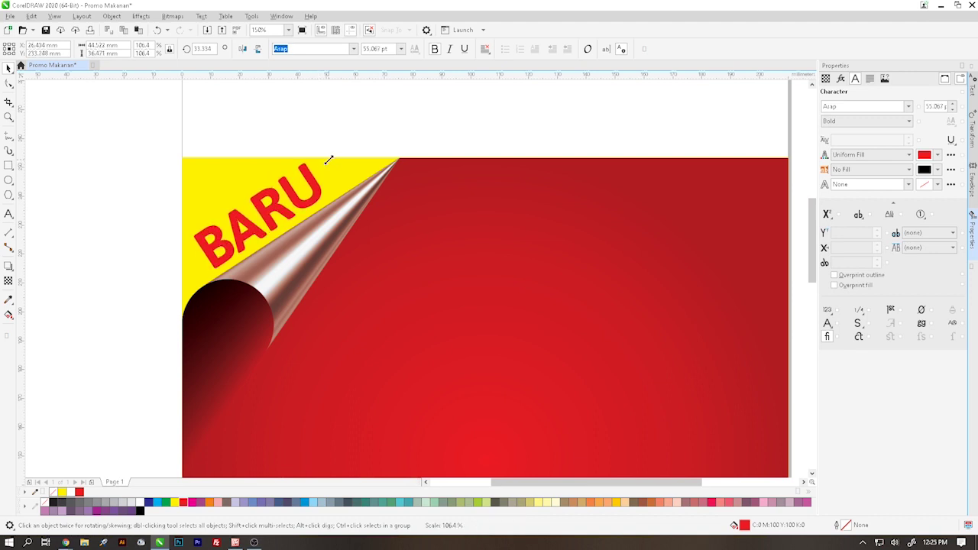
{"action": "left_click", "coordinate": [332, 136]}
{"action": "scroll", "coordinate": [249, 219], "scroll_direction": "up", "scroll_amount": 2}
{"action": "left_click_drag", "start_coordinate": [335, 190], "coordinate": [327, 197]}
{"action": "scroll", "coordinate": [410, 160], "scroll_direction": "down", "scroll_amount": 2}
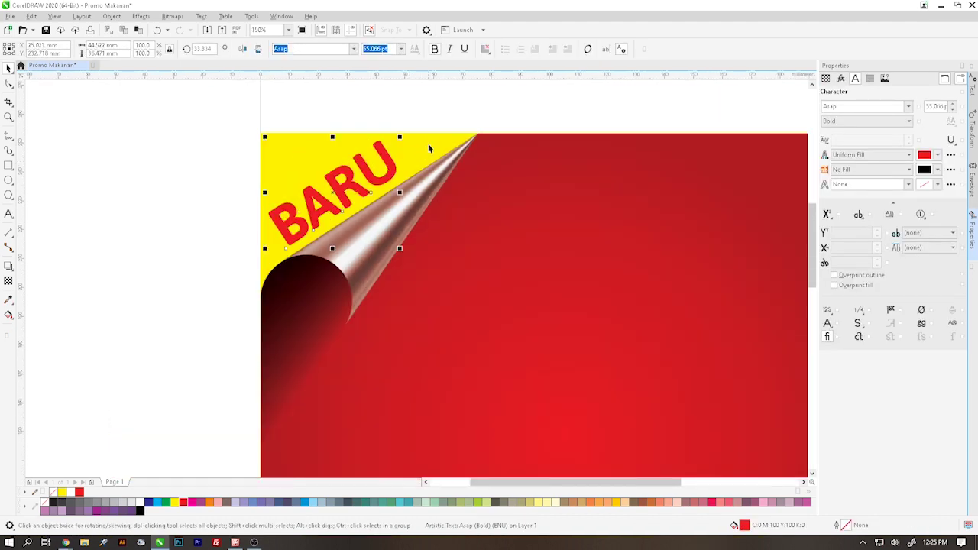
Align the BARU text with the top and left edges of the square background
{"action": "left_click", "coordinate": [428, 144]}
{"action": "key", "text": "ctrl+z"}
{"action": "key", "text": "ctrl+z"}
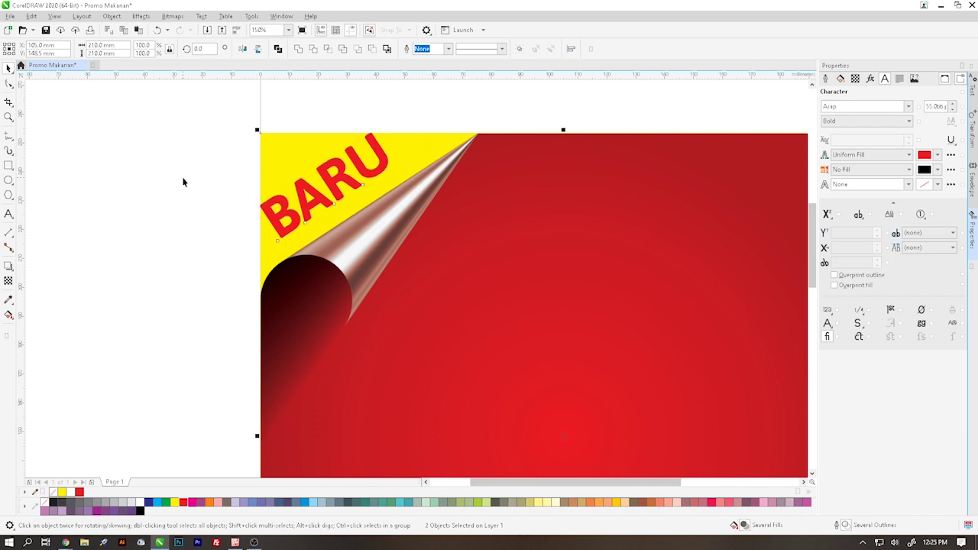
{"action": "left_click", "coordinate": [187, 183]}
{"action": "left_click", "coordinate": [315, 199]}
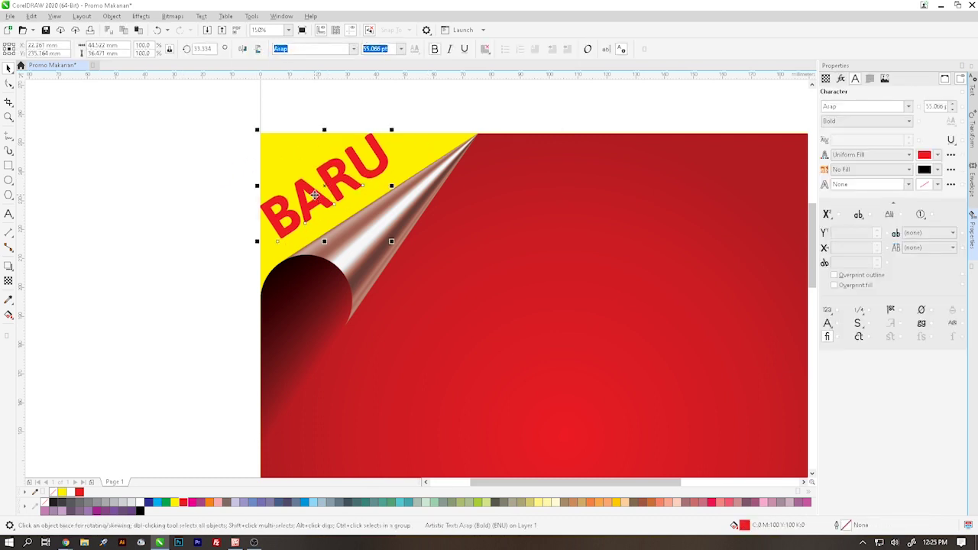
Set the nudge distance to 1.0 mm and nudge the BARU text 2 mm right and 3 mm down
{"action": "left_click", "coordinate": [194, 172]}
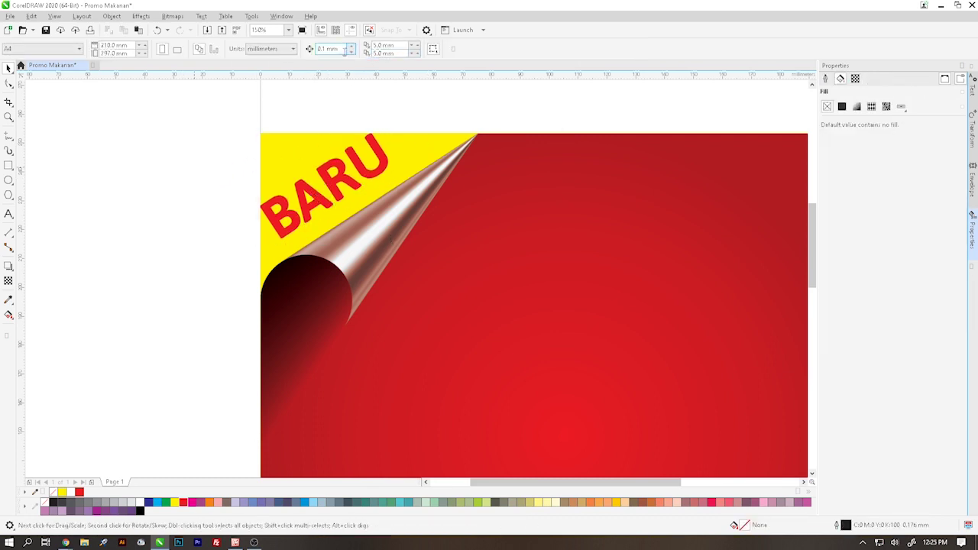
{"action": "left_click", "coordinate": [302, 204]}
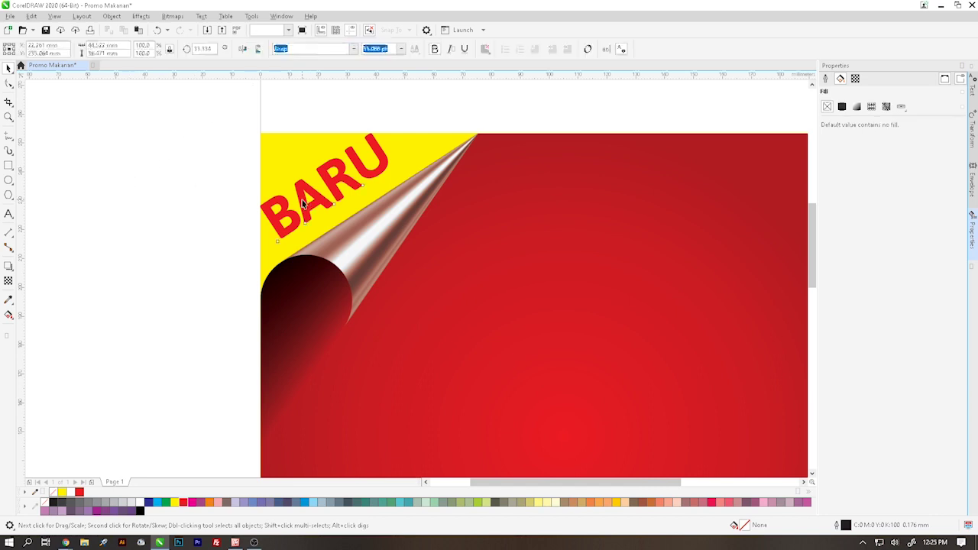
{"action": "left_click", "coordinate": [459, 153], "text": "shift"}
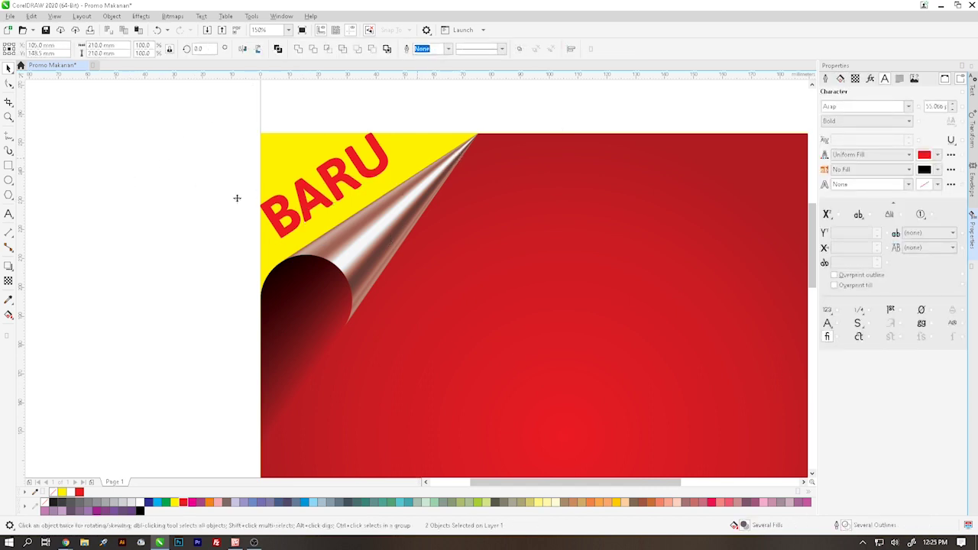
{"action": "left_click_drag", "start_coordinate": [186, 104], "coordinate": [428, 276]}
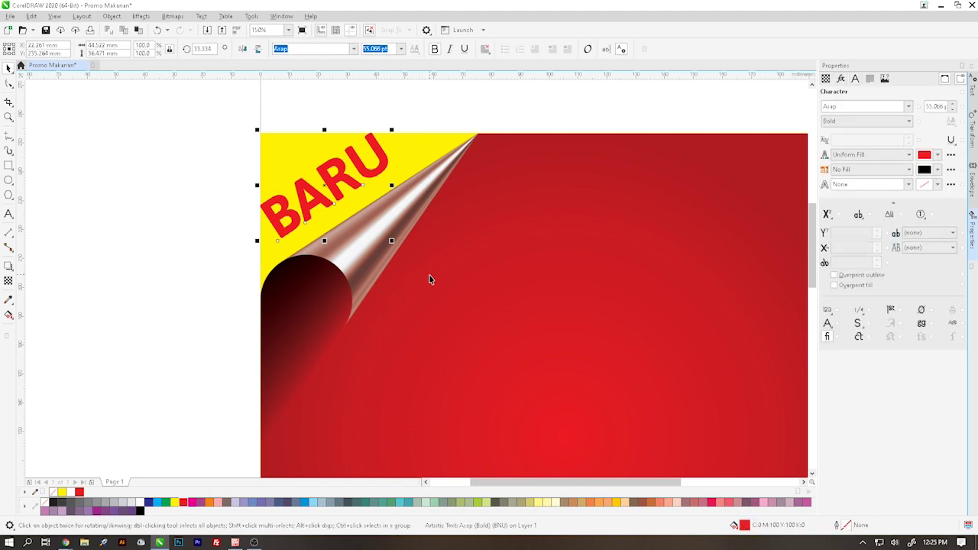
{"action": "key", "text": "Right"}
{"action": "key", "text": "Down"}
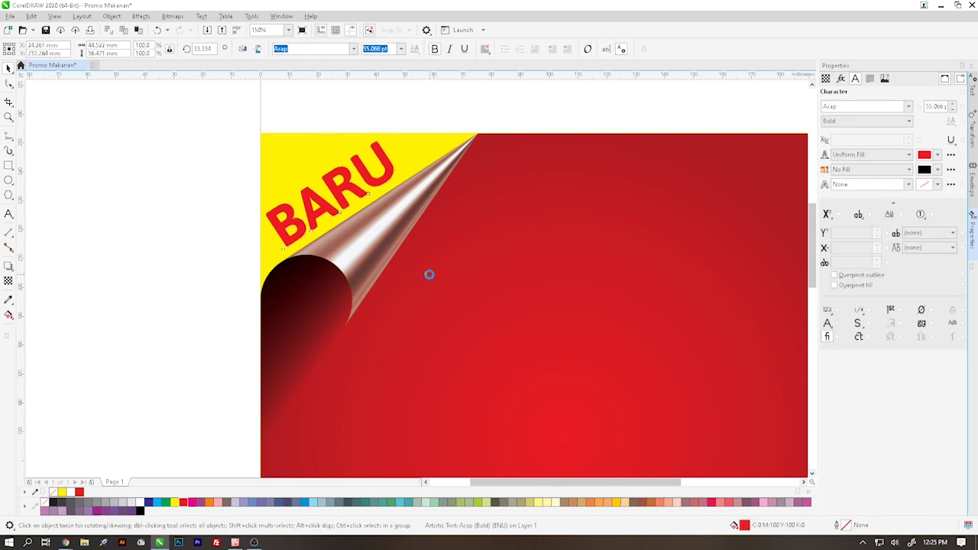
{"action": "left_click", "coordinate": [161, 244]}
Open the Promo Makanan desktop folder and import Contoh-Promo Makanan.png, Logo.cdr and Social media.eps beside the page in CorelDRAW
{"action": "scroll", "coordinate": [162, 245], "scroll_direction": "down", "scroll_amount": 2}
{"action": "scroll", "coordinate": [176, 283], "scroll_direction": "down", "scroll_amount": 1}
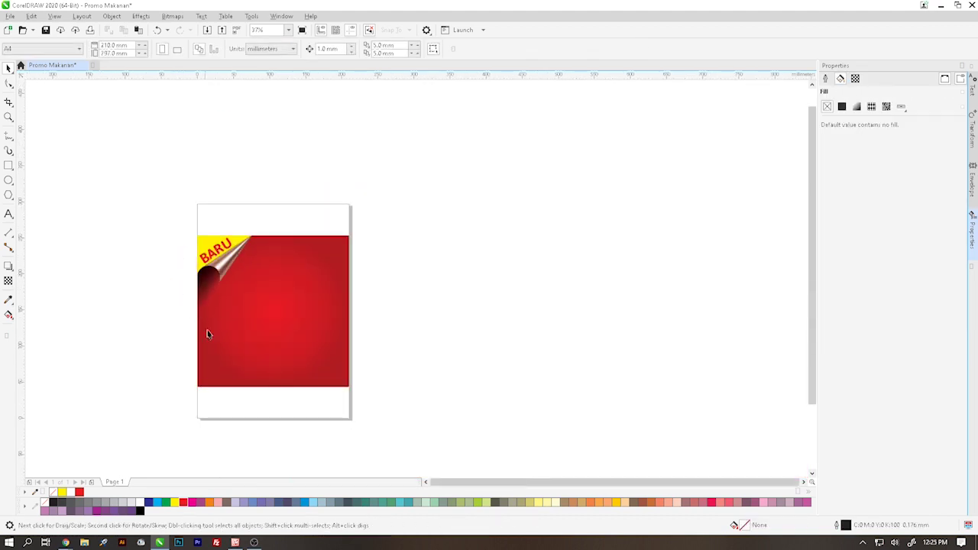
{"action": "scroll", "coordinate": [248, 391], "scroll_direction": "up", "scroll_amount": 1}
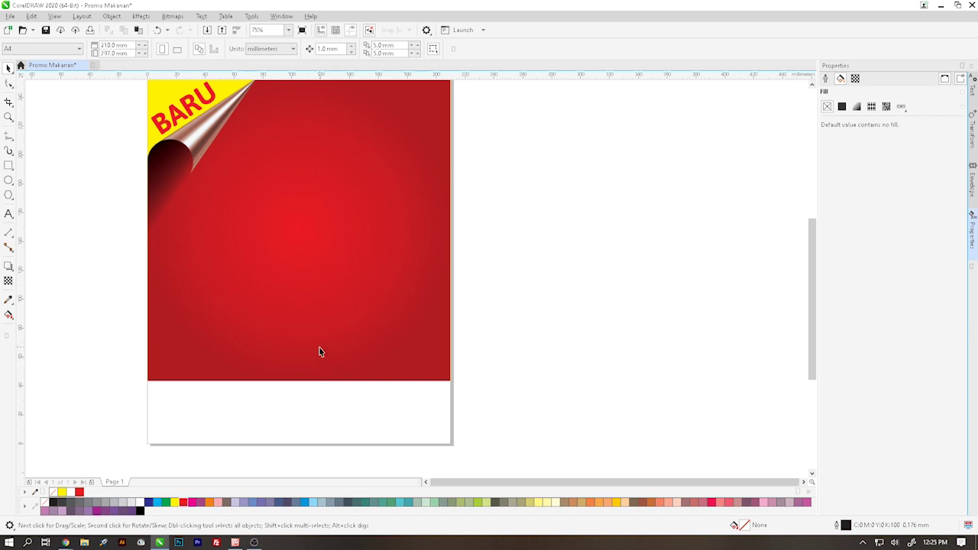
{"action": "scroll", "coordinate": [319, 344], "scroll_direction": "down", "scroll_amount": 1}
{"action": "scroll", "coordinate": [320, 321], "scroll_direction": "up", "scroll_amount": 1}
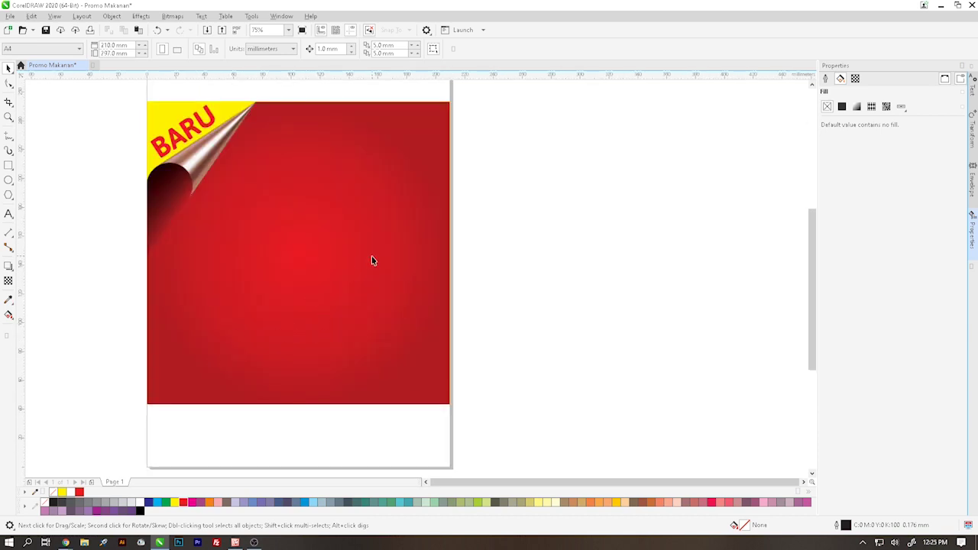
{"action": "left_click", "coordinate": [941, 6]}
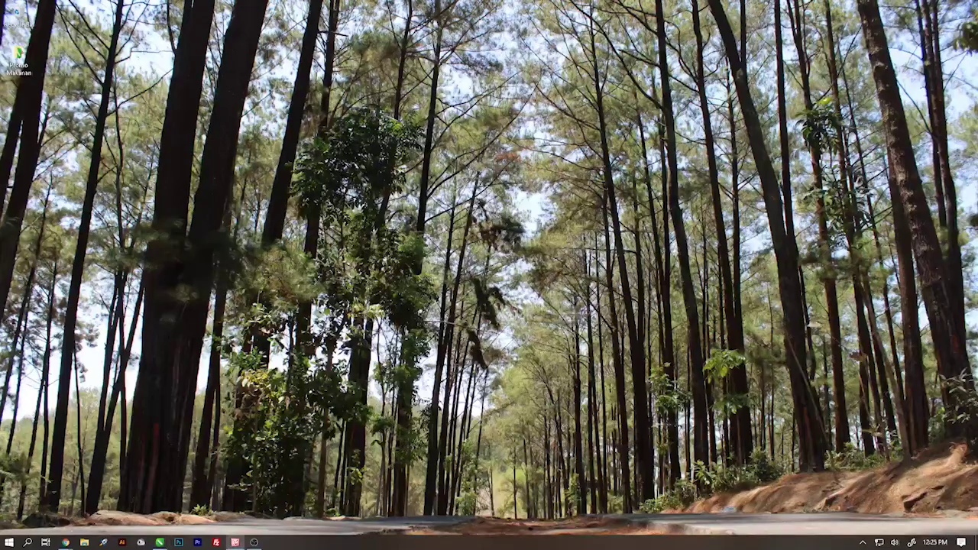
{"action": "double_click", "coordinate": [21, 74]}
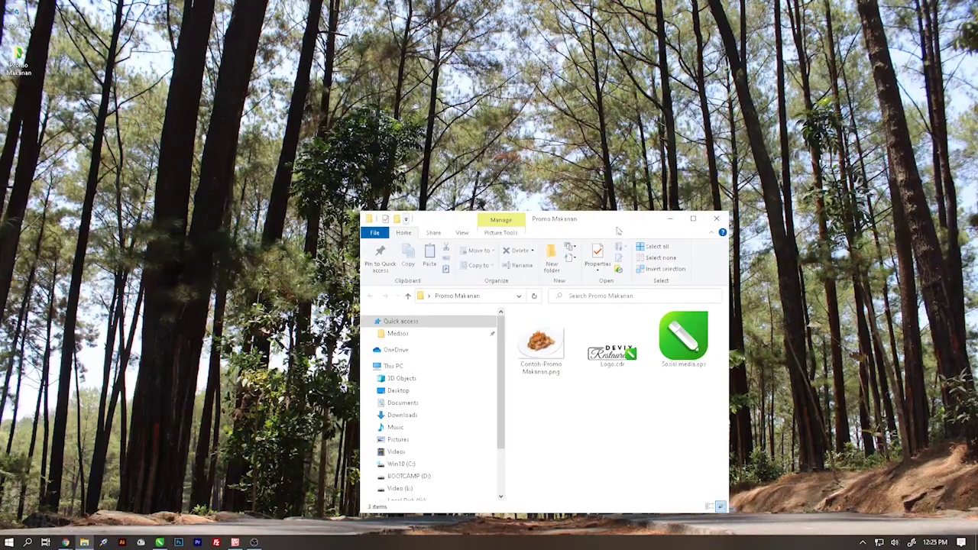
{"action": "left_click", "coordinate": [692, 219]}
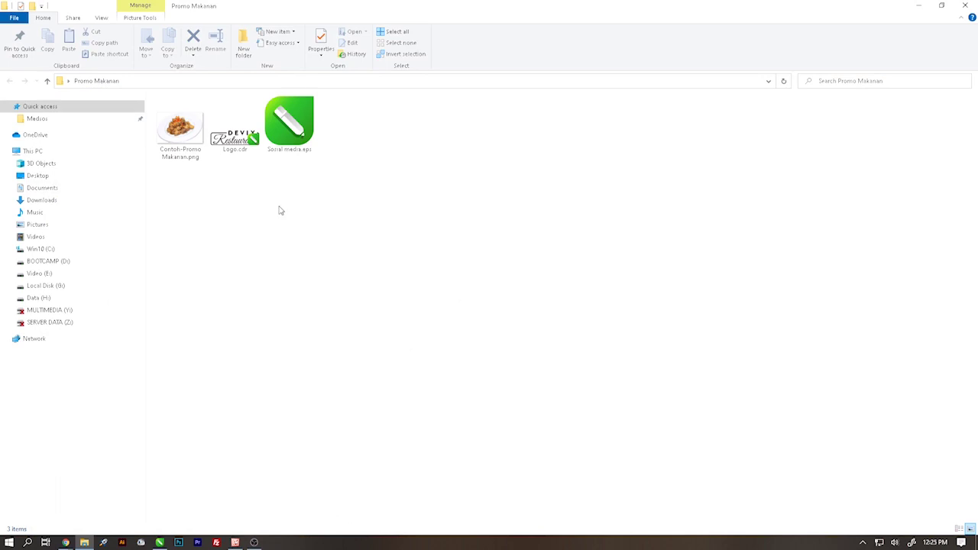
{"action": "left_click_drag", "start_coordinate": [351, 212], "coordinate": [543, 329]}
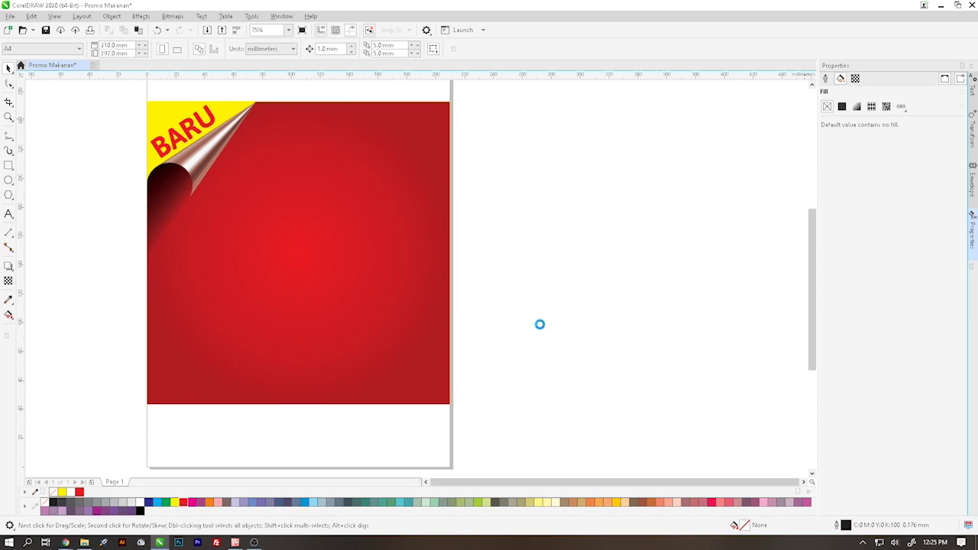
{"action": "left_click", "coordinate": [488, 314]}
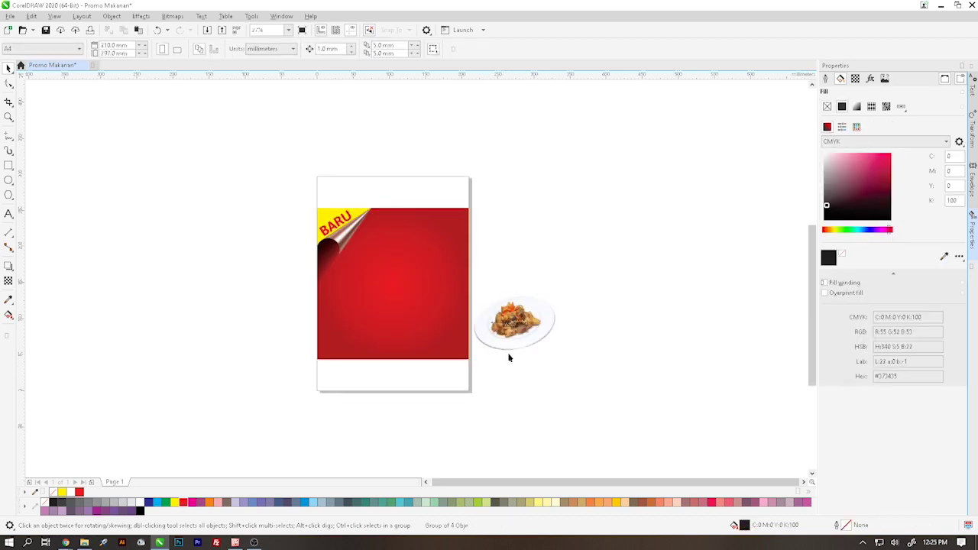
Place the social media contact line, enlarged to about 133 mm wide, along the red square's bottom edge and center it horizontally
{"action": "scroll", "coordinate": [509, 358], "scroll_direction": "up", "scroll_amount": 2}
{"action": "left_click_drag", "start_coordinate": [489, 298], "coordinate": [299, 329]}
{"action": "left_click", "coordinate": [321, 334], "text": "shift"}
{"action": "key", "text": "c"}
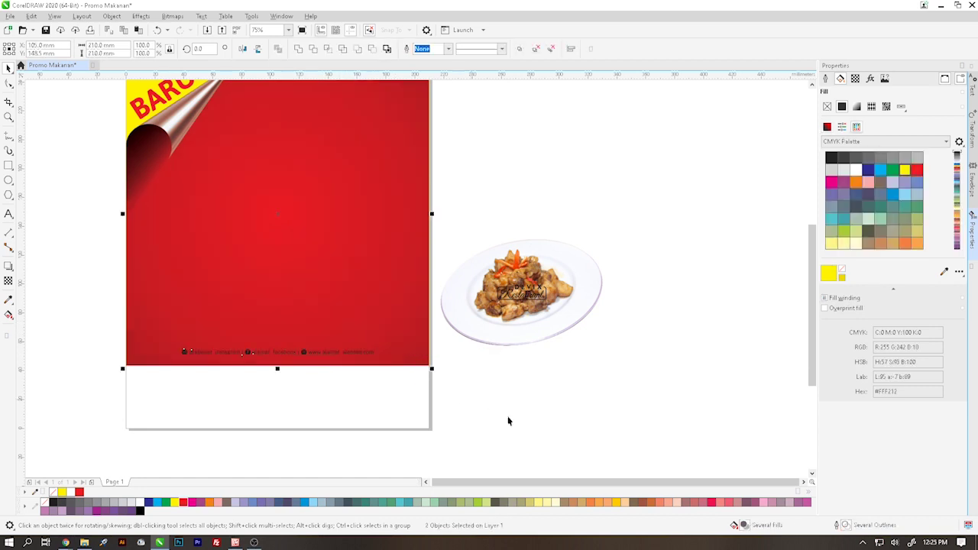
Enlarge the social media contact line to about 182 mm wide and center it horizontally on the square again
{"action": "left_click_drag", "start_coordinate": [451, 408], "coordinate": [84, 331]}
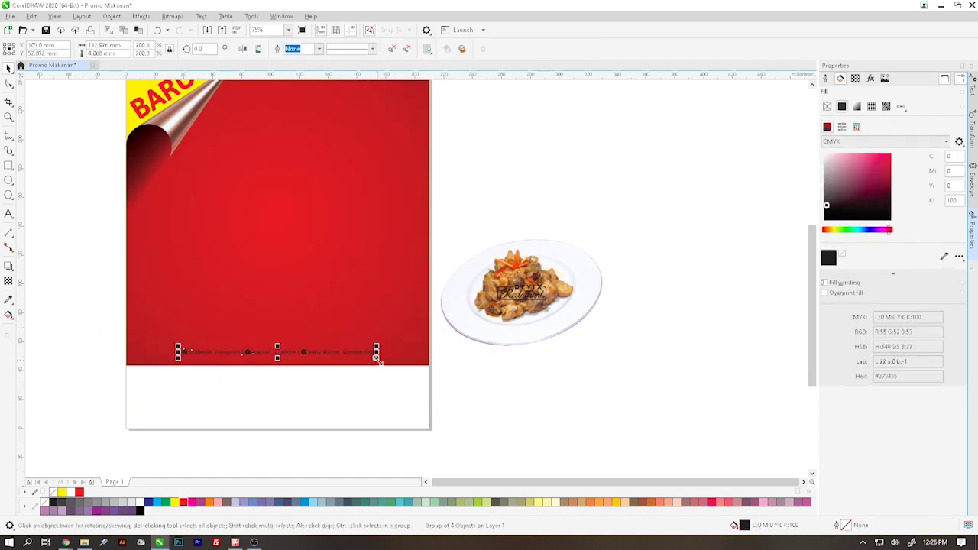
{"action": "left_click_drag", "start_coordinate": [389, 362], "coordinate": [448, 382]}
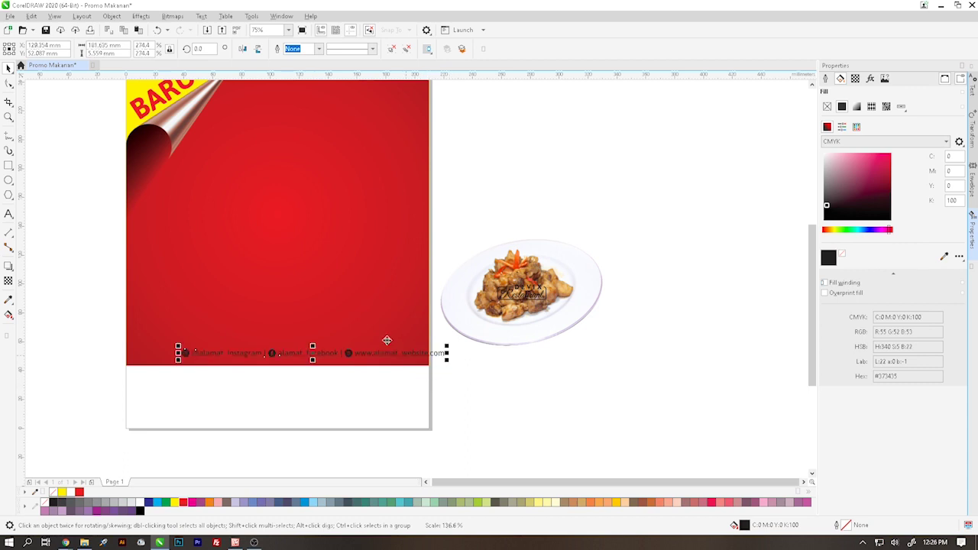
{"action": "left_click", "coordinate": [389, 345], "text": "shift"}
{"action": "left_click", "coordinate": [478, 427]}
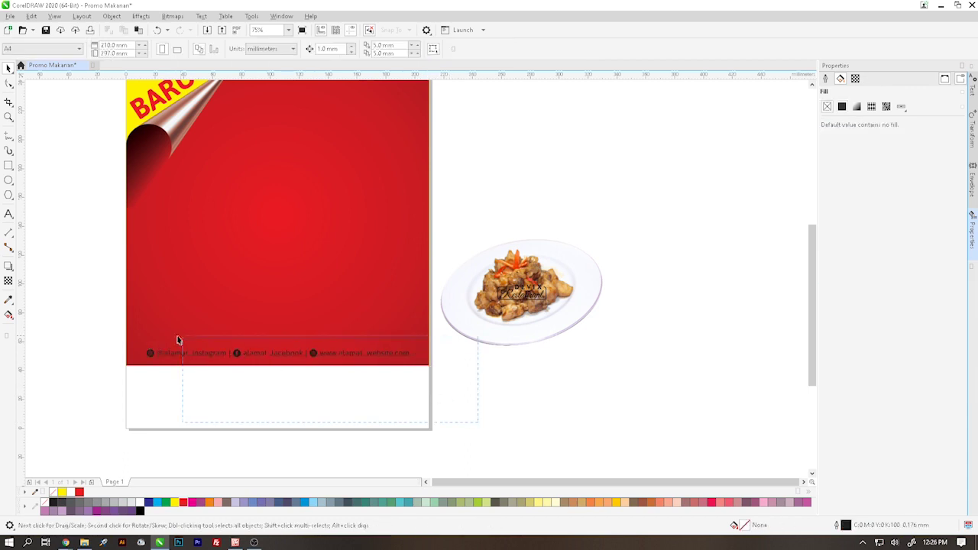
Enlarge the social media contact line to about 197 mm wide, centered on the square, and fill it yellow
{"action": "left_click", "coordinate": [179, 352]}
{"action": "left_click_drag", "start_coordinate": [411, 359], "coordinate": [434, 367]}
{"action": "left_click", "coordinate": [385, 327]}
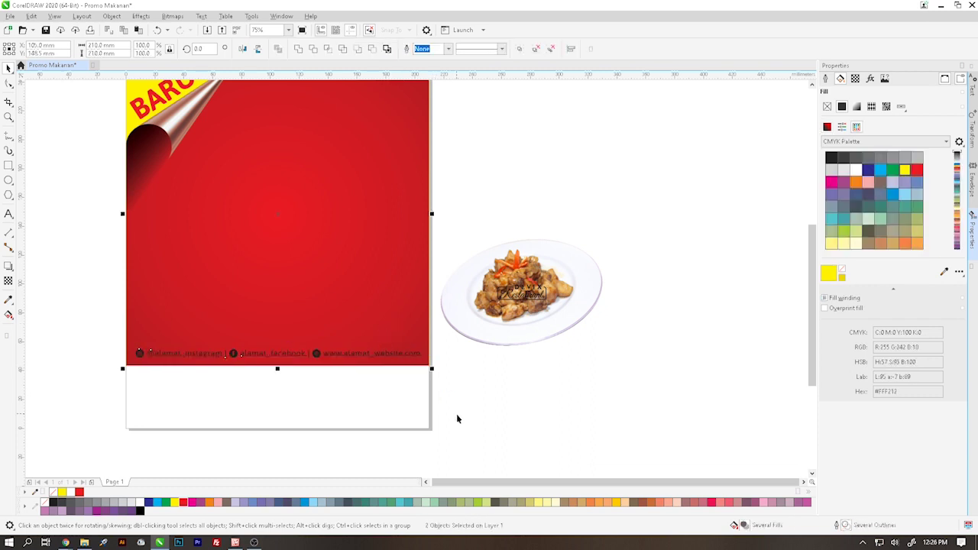
{"action": "left_click_drag", "start_coordinate": [456, 413], "coordinate": [64, 330]}
{"action": "left_click", "coordinate": [175, 502]}
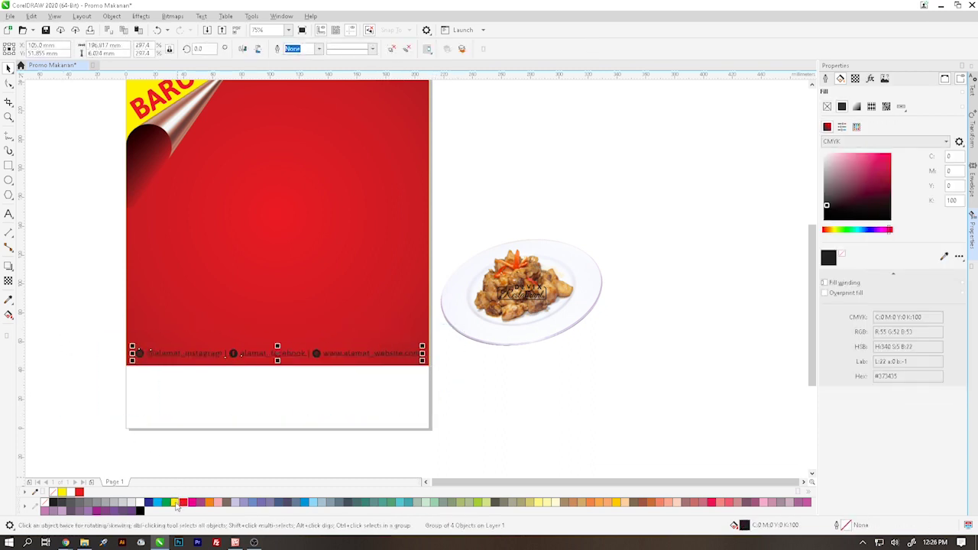
{"action": "left_click", "coordinate": [68, 389]}
Move the restaurant logo to the red square's upper right corner and enlarge it to about 53 mm wide
{"action": "left_click", "coordinate": [501, 304]}
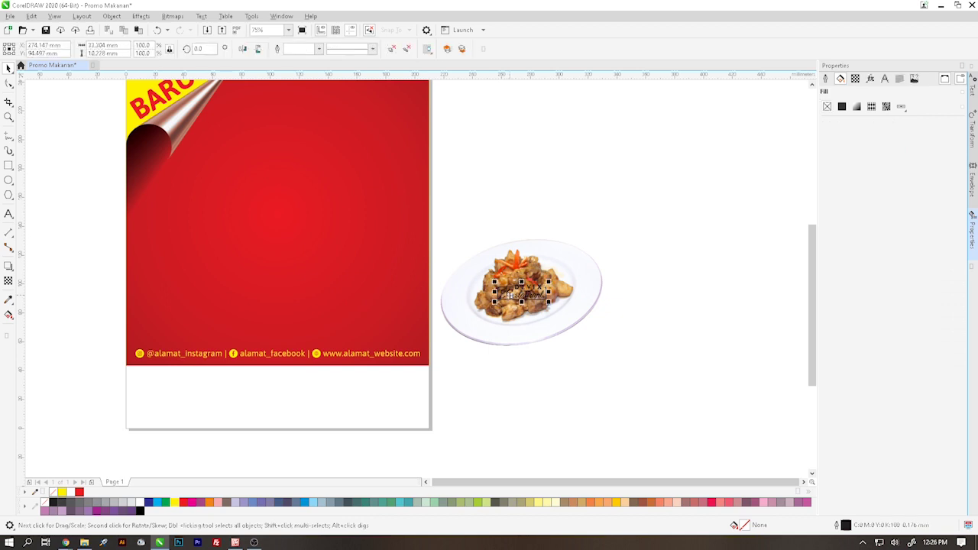
{"action": "left_click_drag", "start_coordinate": [502, 303], "coordinate": [393, 236]}
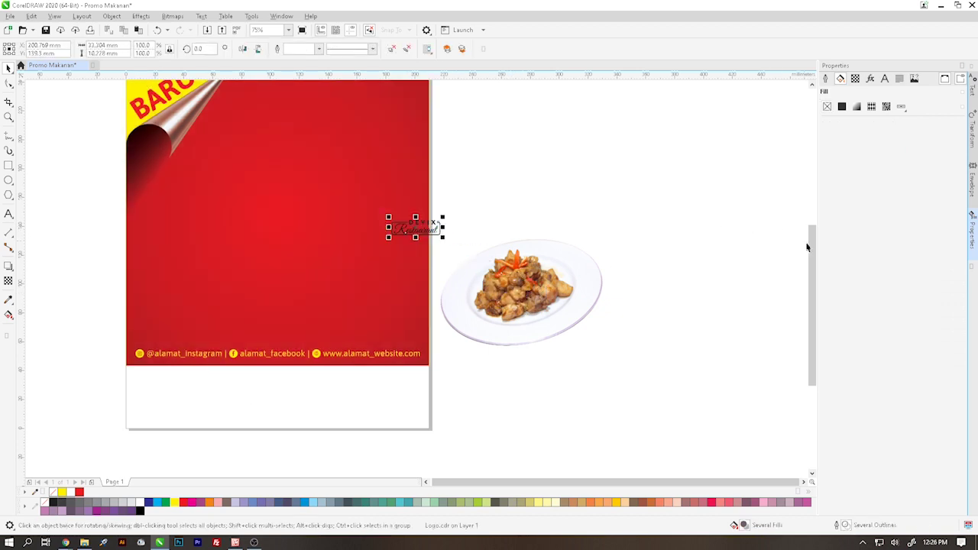
{"action": "scroll", "coordinate": [810, 262], "scroll_direction": "up", "scroll_amount": 3}
{"action": "left_click", "coordinate": [657, 227]}
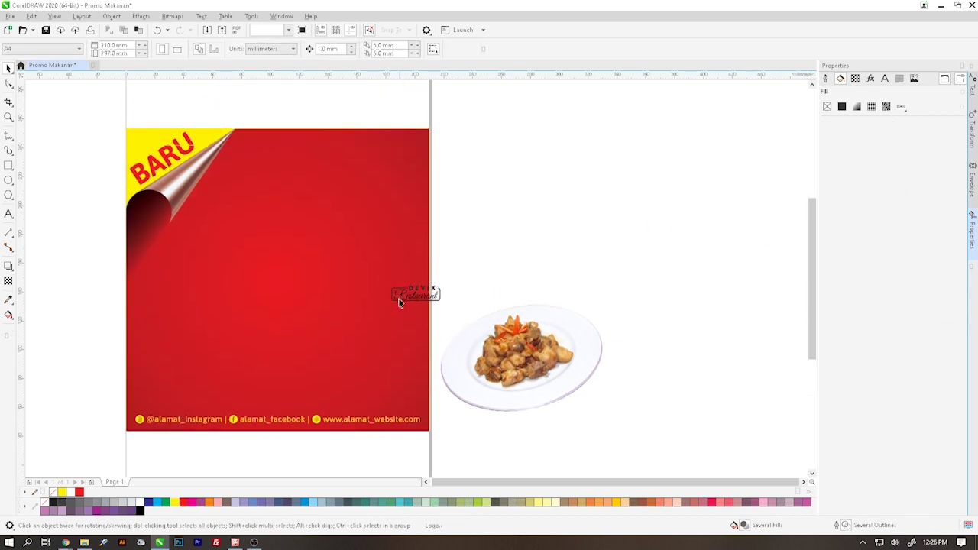
{"action": "left_click_drag", "start_coordinate": [406, 298], "coordinate": [350, 168]}
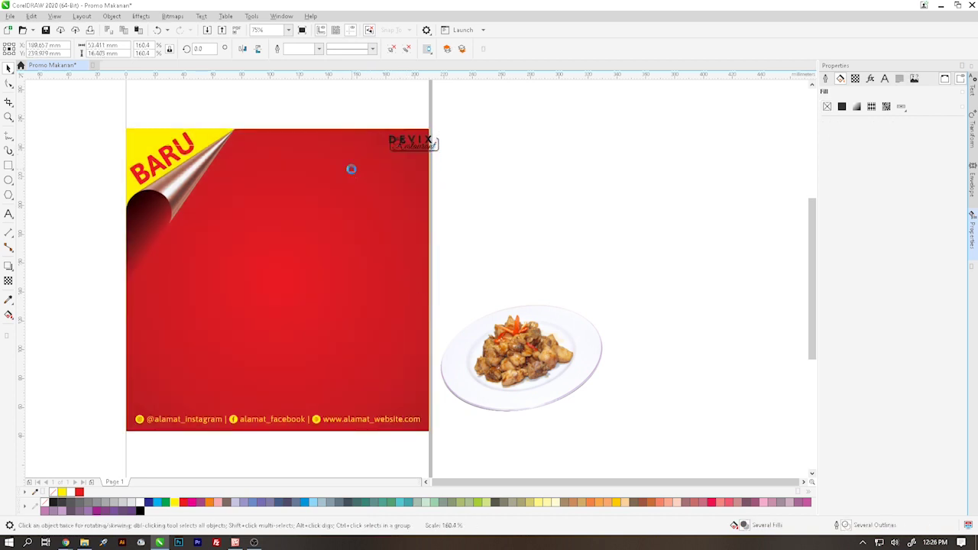
{"action": "left_click", "coordinate": [520, 183]}
{"action": "left_click_drag", "start_coordinate": [309, 178], "coordinate": [305, 180]}
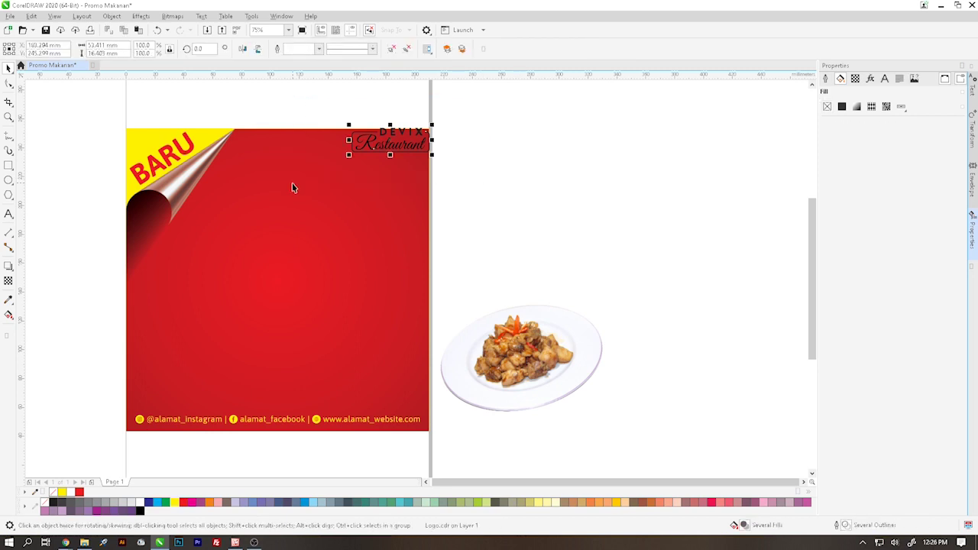
Nudge the restaurant logo 5 mm down and 5 mm left, inside the red square's corner
{"action": "key", "text": "Down"}
{"action": "key", "text": "Down"}
{"action": "key", "text": "Down"}
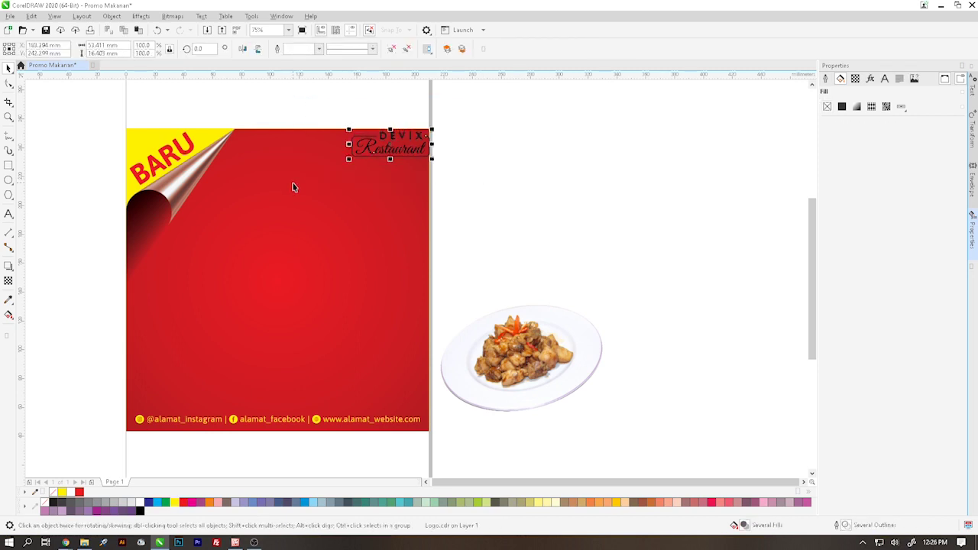
{"action": "key", "text": "Left"}
{"action": "key", "text": "Left"}
{"action": "key", "text": "Left"}
{"action": "key", "text": "Left"}
{"action": "key", "text": "Left"}
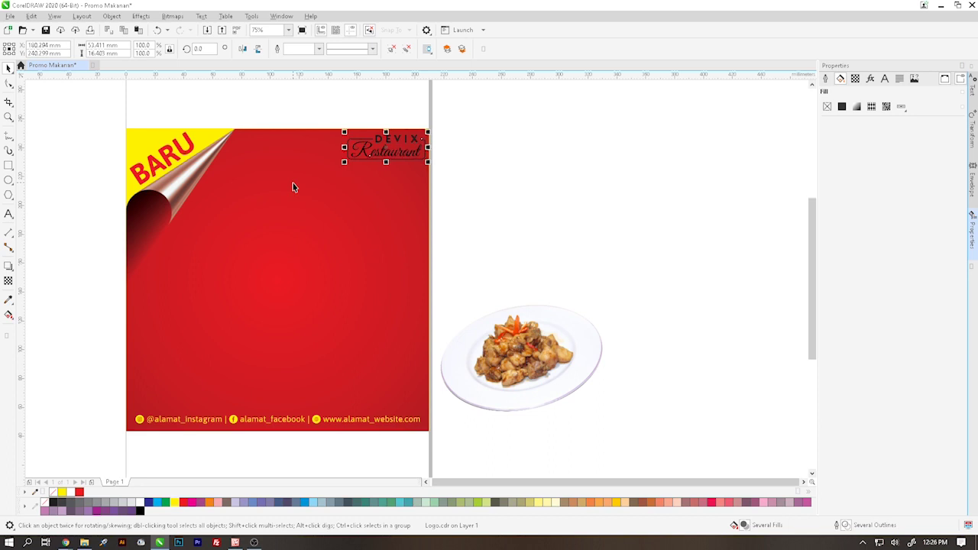
{"action": "left_click", "coordinate": [327, 181]}
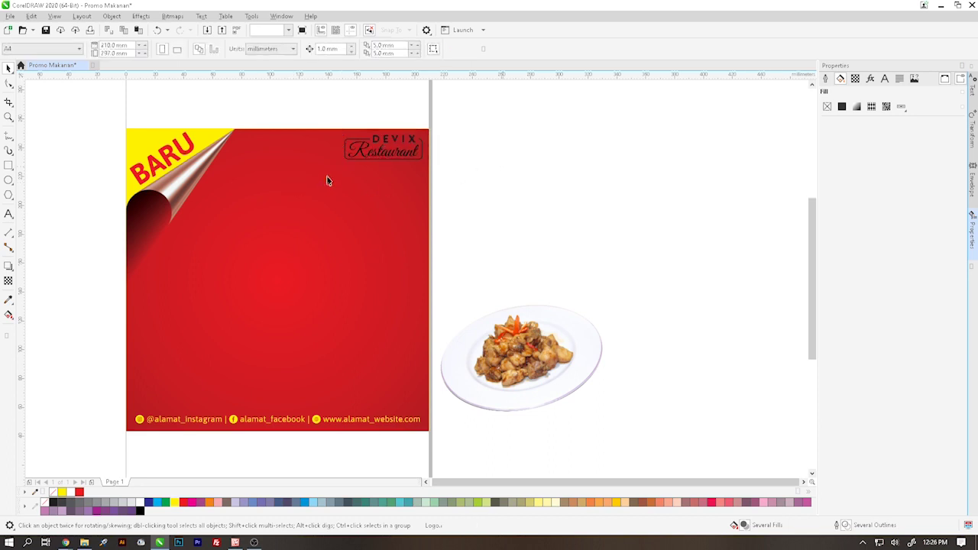
Ungroup the restaurant logo and fill the DEVIX and Restaurant lettering with yellow
{"action": "left_click", "coordinate": [376, 155]}
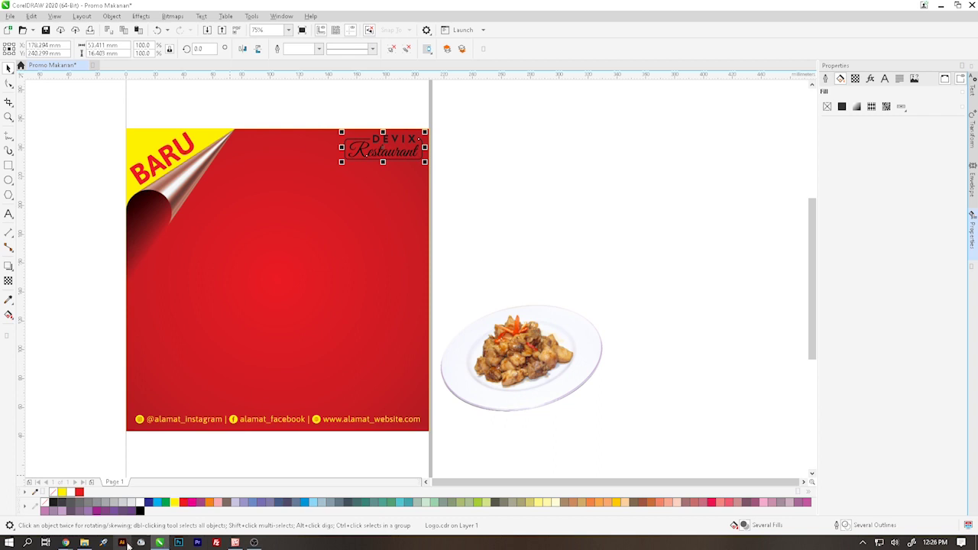
{"action": "right_click", "coordinate": [383, 152]}
{"action": "left_click", "coordinate": [459, 153]}
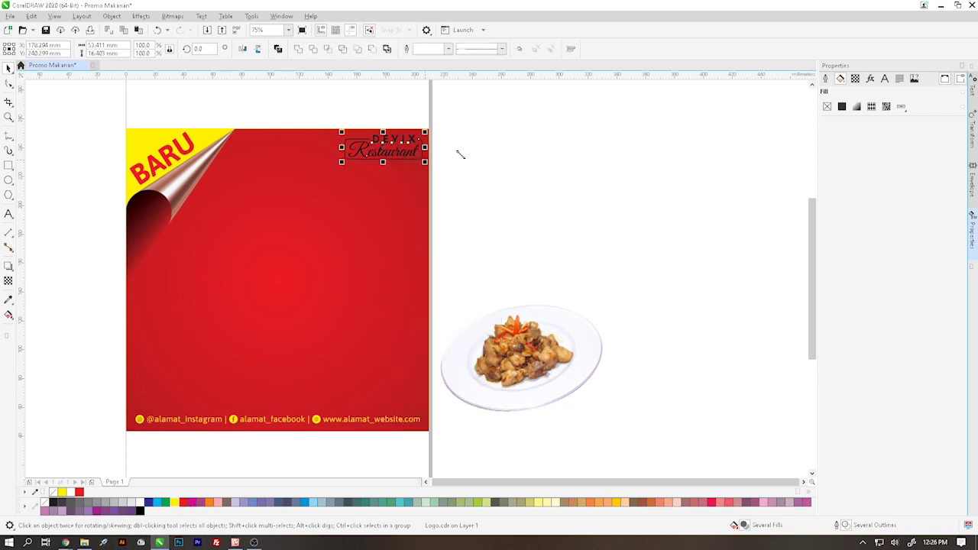
{"action": "left_click", "coordinate": [428, 131]}
{"action": "scroll", "coordinate": [428, 131], "scroll_direction": "up", "scroll_amount": 2}
{"action": "left_click_drag", "start_coordinate": [282, 180], "coordinate": [268, 207]}
{"action": "left_click", "coordinate": [173, 502]}
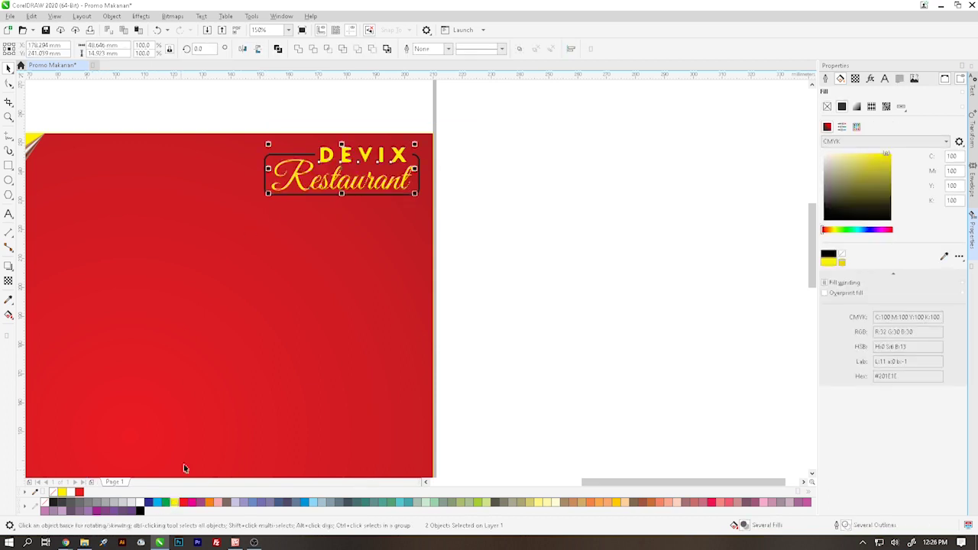
Set the outline color of the logo's rounded frame to yellow
{"action": "scroll", "coordinate": [264, 179], "scroll_direction": "up", "scroll_amount": 2}
{"action": "left_click", "coordinate": [263, 180]}
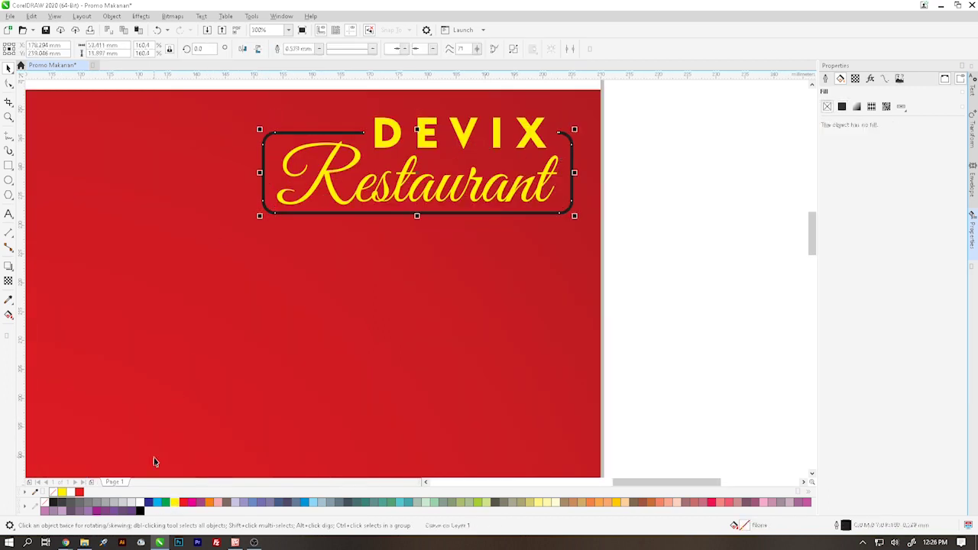
{"action": "right_click", "coordinate": [174, 502]}
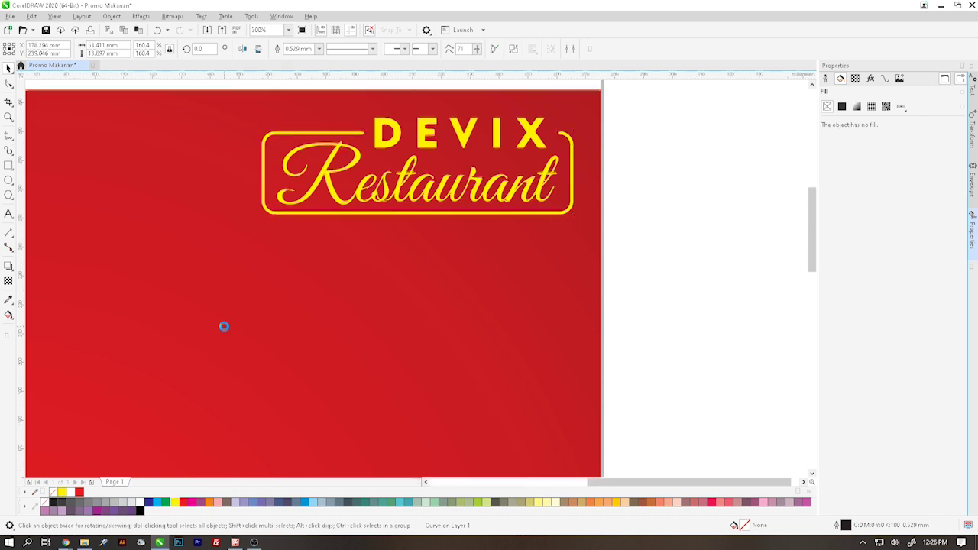
{"action": "scroll", "coordinate": [223, 326], "scroll_direction": "down", "scroll_amount": 5}
{"action": "scroll", "coordinate": [148, 459], "scroll_direction": "up", "scroll_amount": 1}
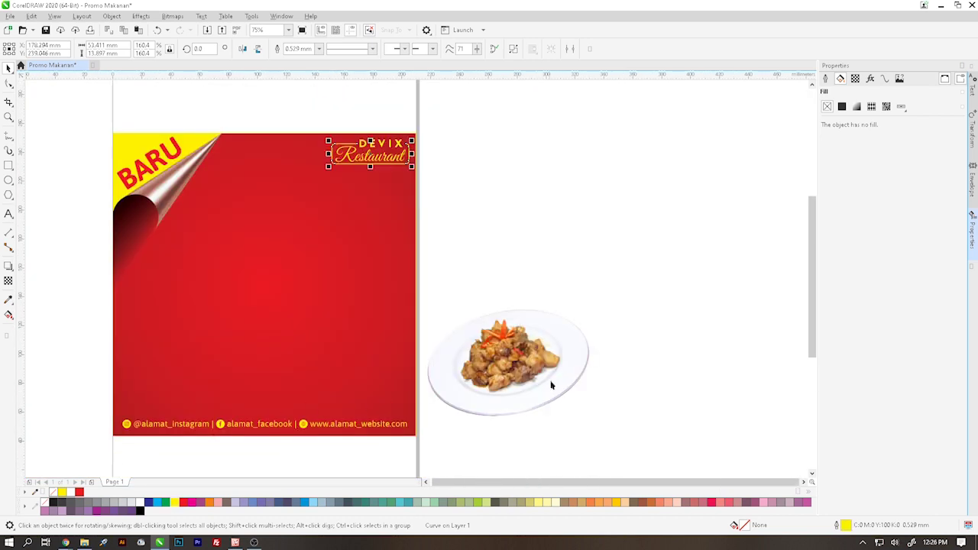
Move the dish photo onto the red square and center it on the page
{"action": "left_click", "coordinate": [635, 356]}
{"action": "left_click", "coordinate": [527, 366]}
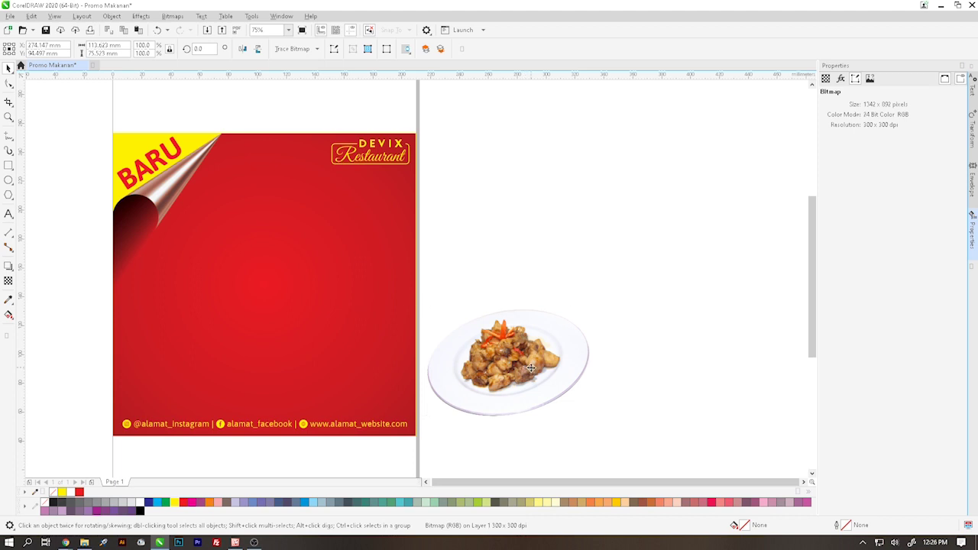
{"action": "left_click_drag", "start_coordinate": [531, 369], "coordinate": [282, 295]}
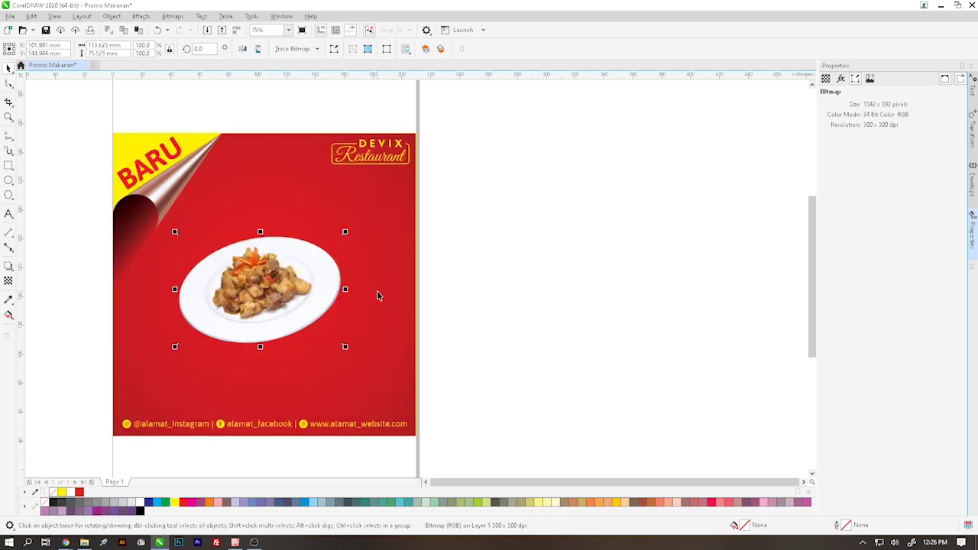
{"action": "key", "text": "Up"}
{"action": "key", "text": "Up"}
{"action": "key", "text": "Up"}
{"action": "key", "text": "Up"}
{"action": "key", "text": "Right"}
{"action": "key", "text": "Right"}
{"action": "key", "text": "Right"}
{"action": "left_click", "coordinate": [537, 291]}
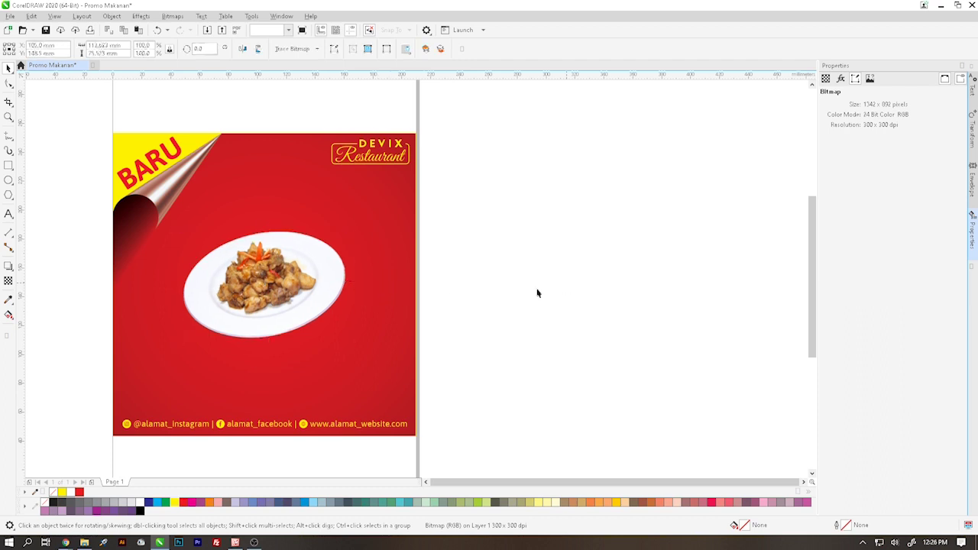
Enlarge the dish photo to about 138 mm wide and nudge it down slightly below the square's center
{"action": "left_click", "coordinate": [296, 303]}
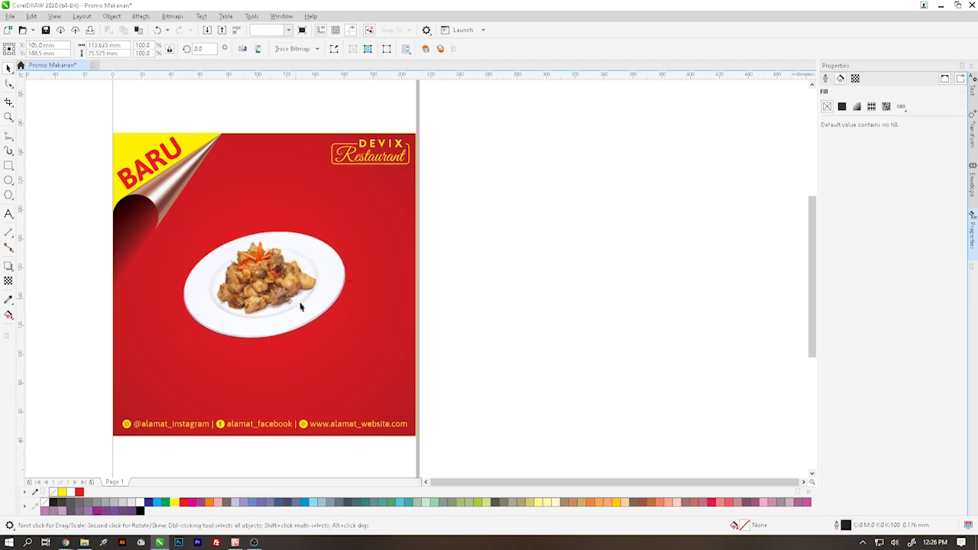
{"action": "left_click_drag", "start_coordinate": [349, 342], "coordinate": [367, 353]}
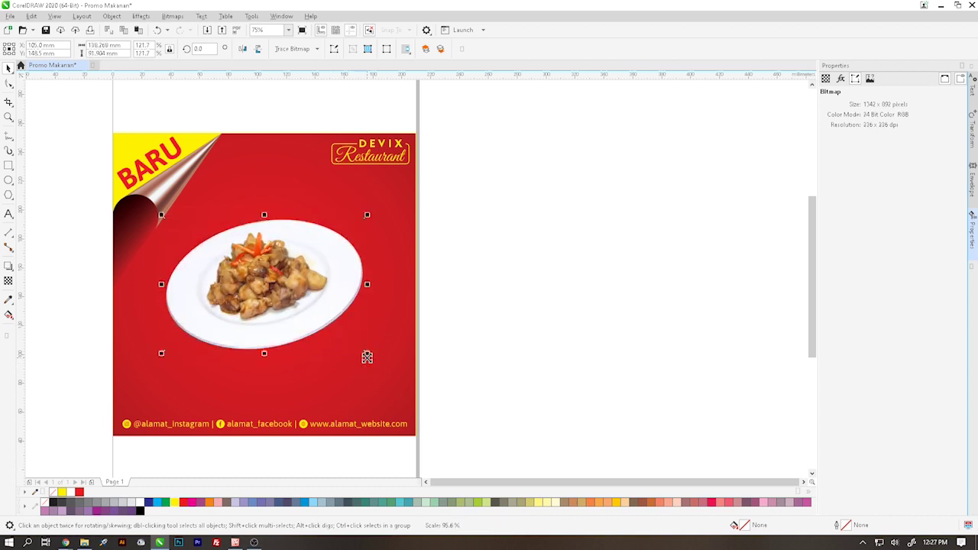
{"action": "key", "text": "Down"}
{"action": "key", "text": "Down"}
{"action": "key", "text": "Down"}
{"action": "key", "text": "Down"}
{"action": "key", "text": "Down"}
{"action": "key", "text": "Down"}
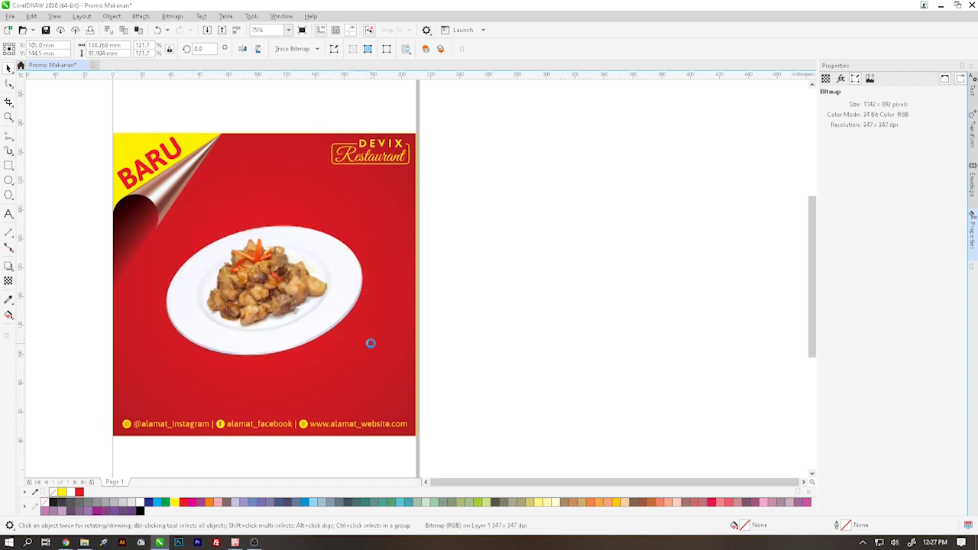
{"action": "left_click", "coordinate": [476, 315]}
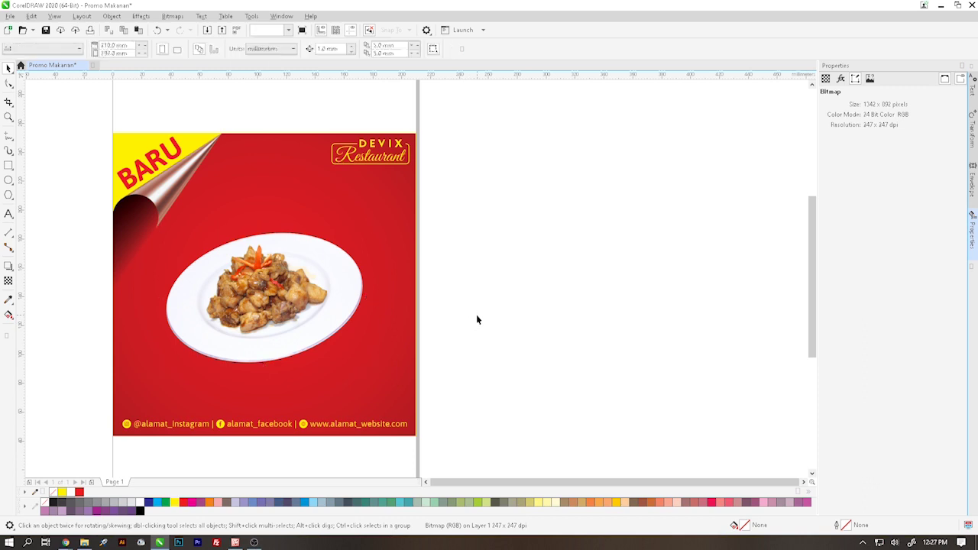
Draw an ellipse about 136 × 91 mm over the plate, rotate it about 7° and center it on the page
{"action": "left_click", "coordinate": [8, 180]}
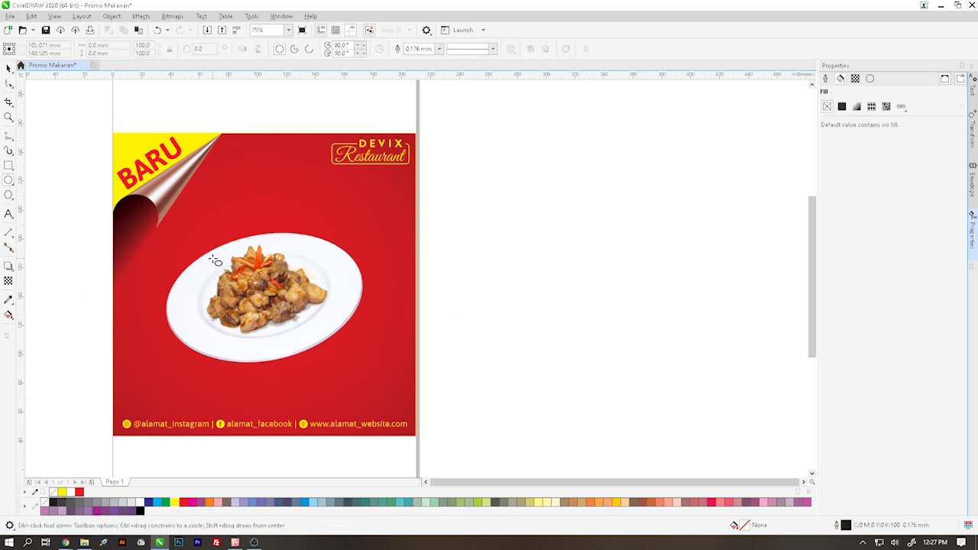
{"action": "left_click_drag", "start_coordinate": [187, 235], "coordinate": [388, 372]}
{"action": "left_click", "coordinate": [8, 68]}
{"action": "left_click", "coordinate": [287, 268]}
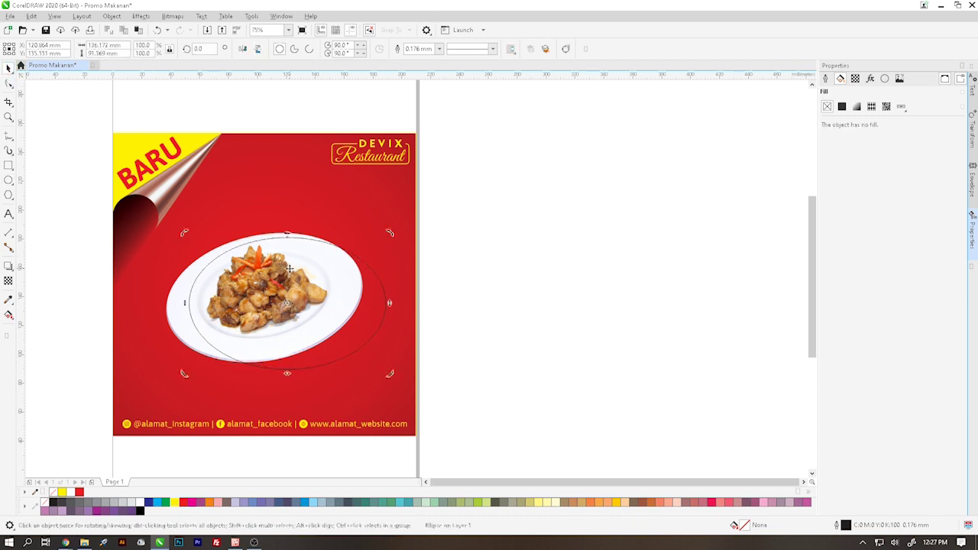
{"action": "mouse_move", "coordinate": [387, 233]}
{"action": "left_mouse_down"}
{"action": "mouse_move", "coordinate": [387, 216]}
{"action": "mouse_move", "coordinate": [379, 224]}
{"action": "left_mouse_up"}
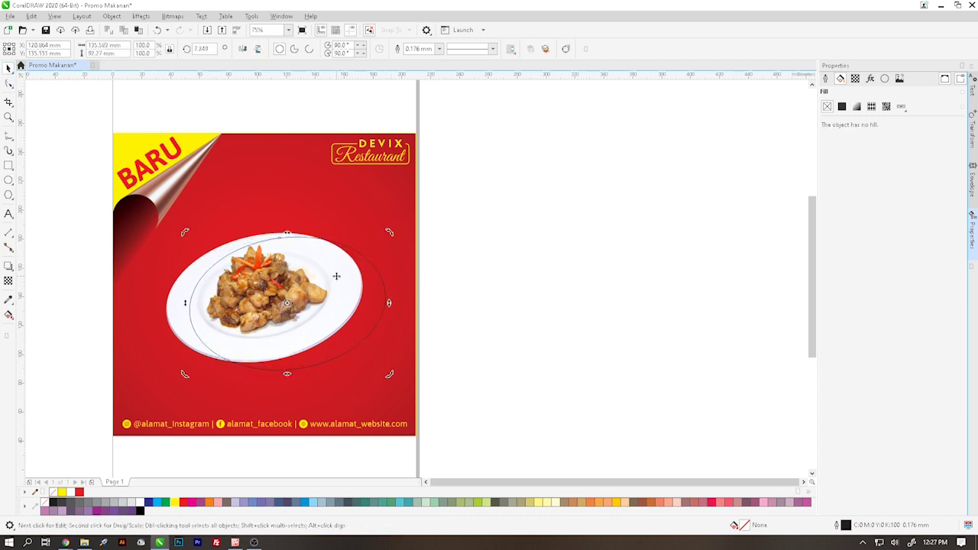
{"action": "key", "text": "p"}
{"action": "scroll", "coordinate": [277, 272], "scroll_direction": "up", "scroll_amount": 2}
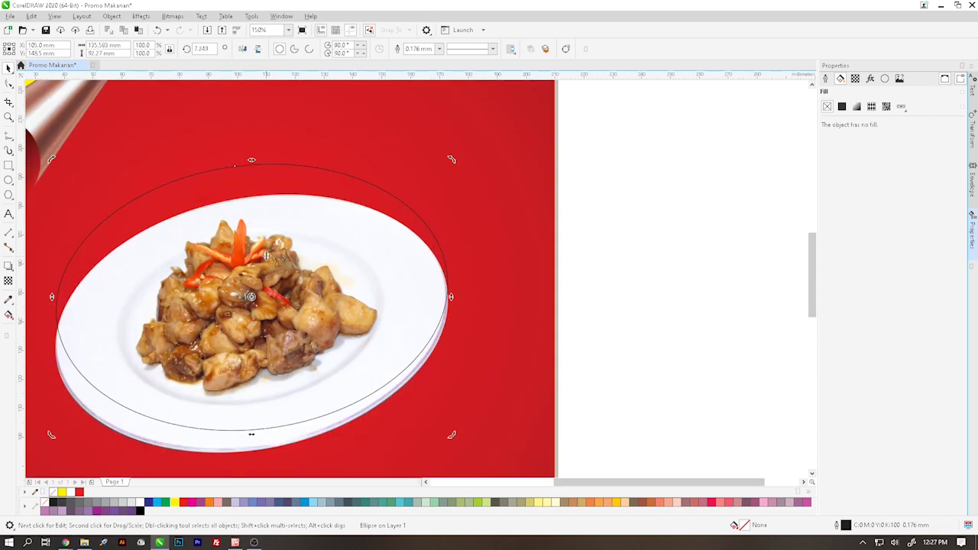
Move the ellipse down over the plate and rotate it to about 11.4° to follow the rim
{"action": "left_click", "coordinate": [287, 243]}
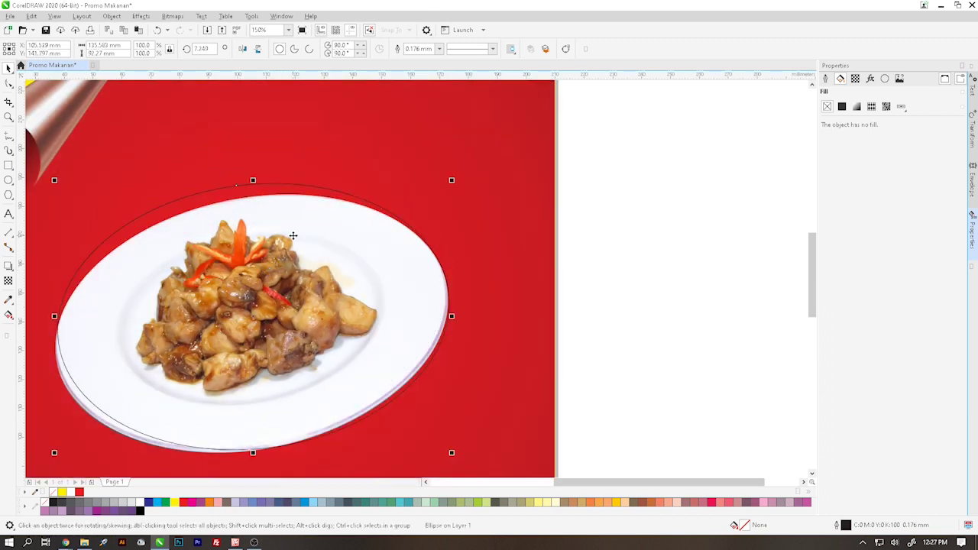
{"action": "left_click", "coordinate": [380, 224]}
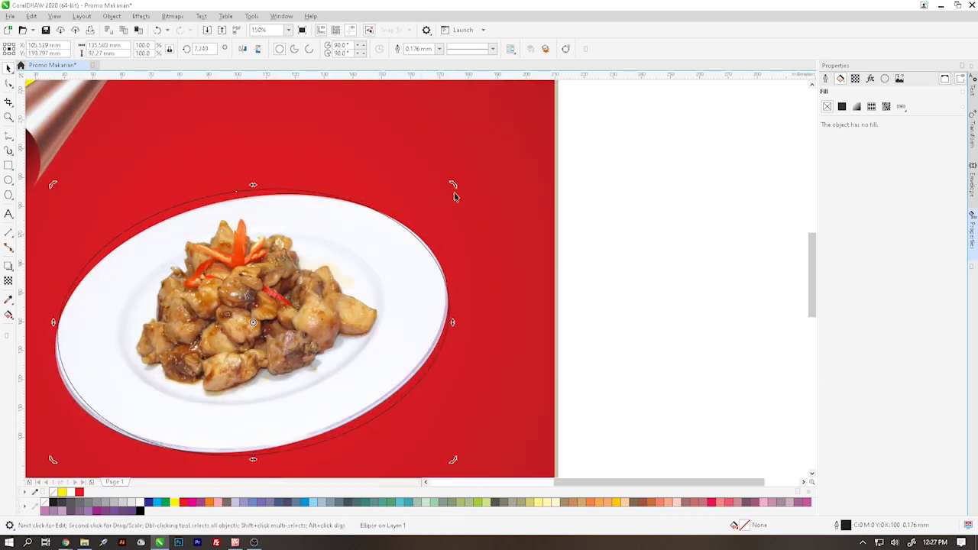
{"action": "left_click_drag", "start_coordinate": [453, 185], "coordinate": [447, 169]}
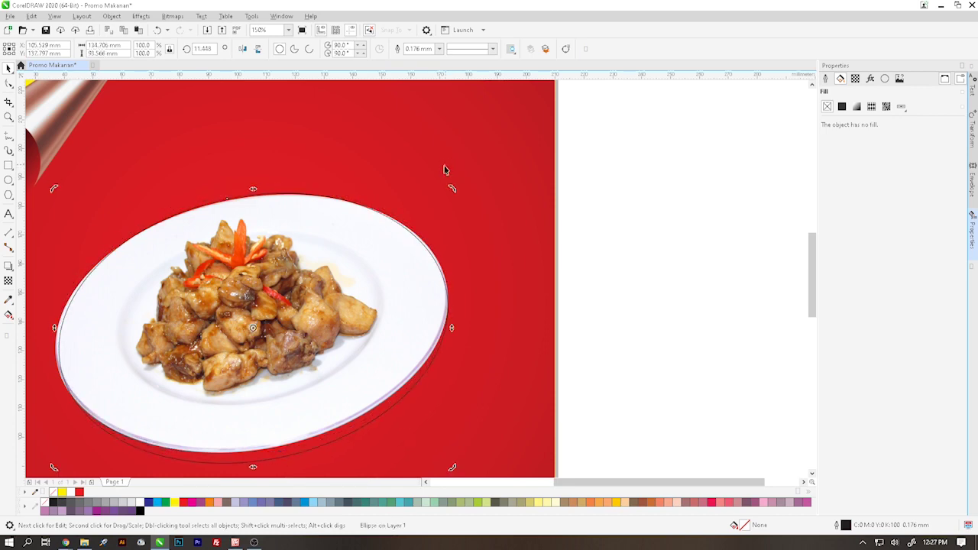
{"action": "key", "text": "Down"}
{"action": "key", "text": "Left"}
{"action": "left_click", "coordinate": [433, 286]}
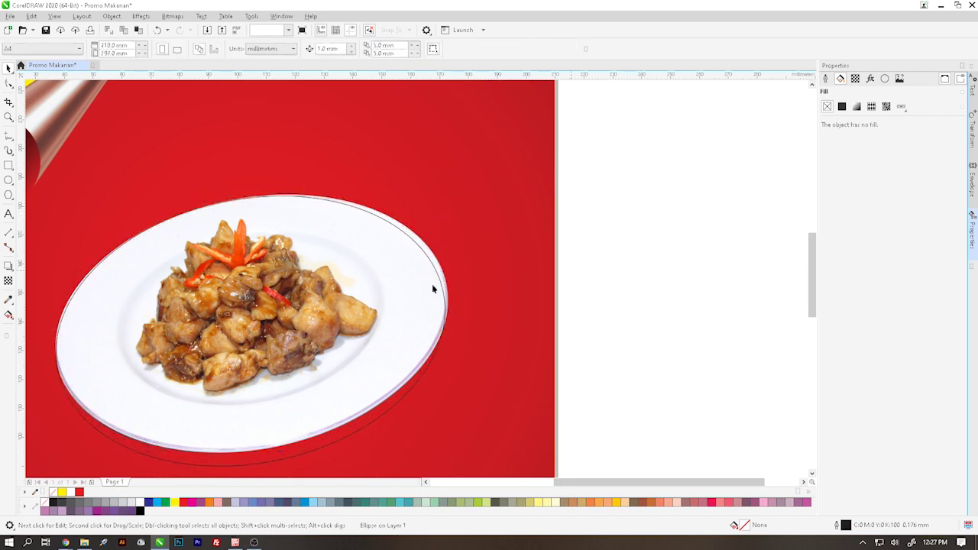
Resize the ellipse to about 135 mm wide and 89 mm high so its outline fits the plate's rim
{"action": "left_click", "coordinate": [449, 330]}
{"action": "left_click_drag", "start_coordinate": [448, 331], "coordinate": [461, 328]}
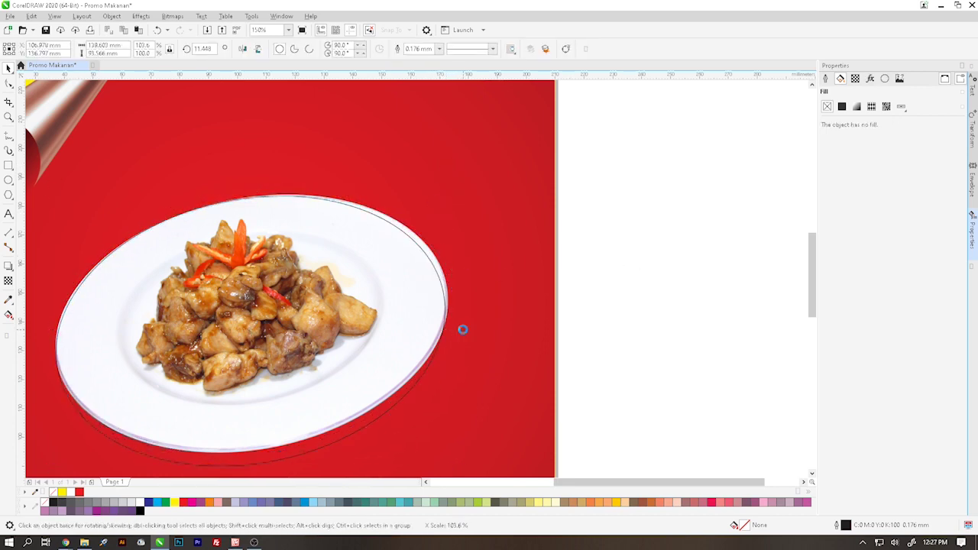
{"action": "left_click_drag", "start_coordinate": [258, 470], "coordinate": [257, 456]}
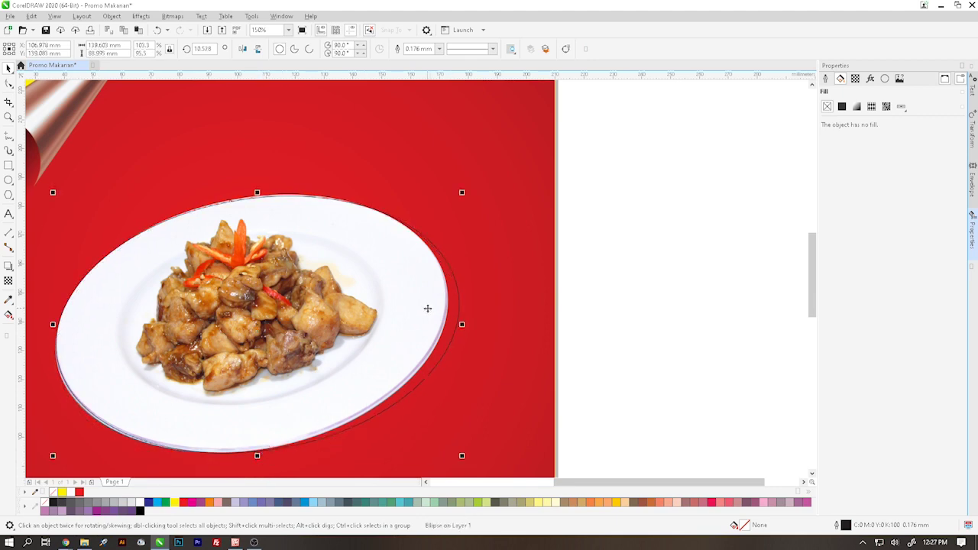
{"action": "left_click_drag", "start_coordinate": [464, 325], "coordinate": [451, 324]}
{"action": "scroll", "coordinate": [448, 323], "scroll_direction": "down", "scroll_amount": 2}
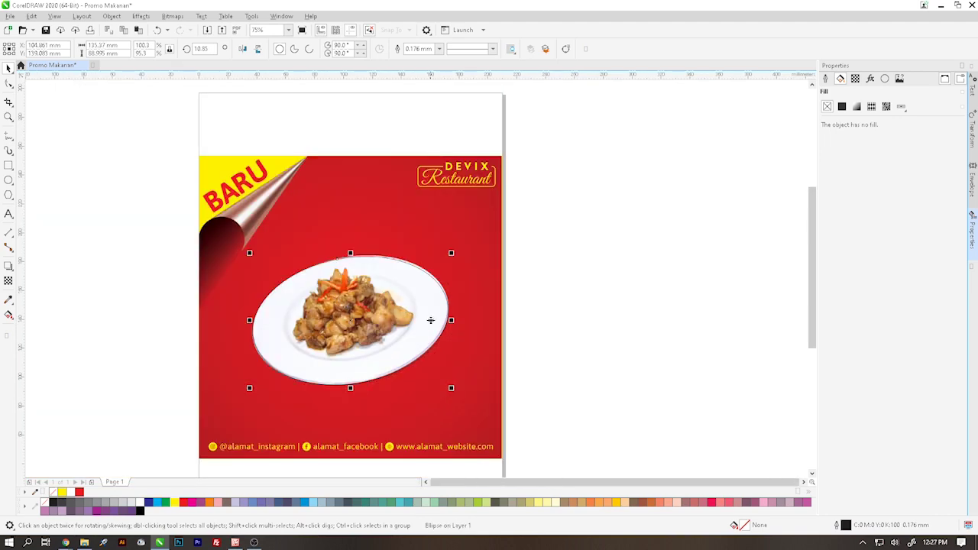
{"action": "scroll", "coordinate": [431, 321], "scroll_direction": "up", "scroll_amount": 2}
{"action": "scroll", "coordinate": [415, 376], "scroll_direction": "down", "scroll_amount": 2}
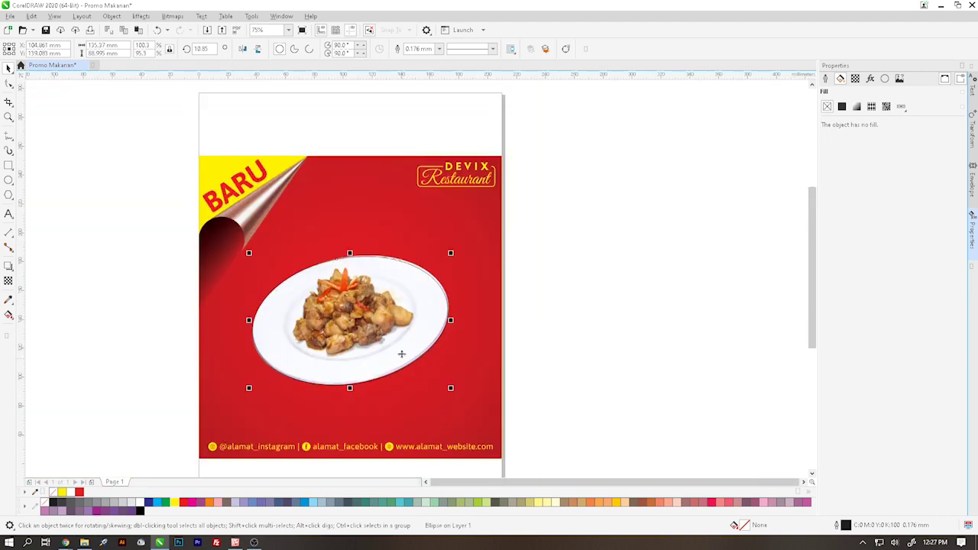
Rotate the ellipse around the plate to about 13.1° to match the tilt of the rim
{"action": "scroll", "coordinate": [432, 290], "scroll_direction": "up", "scroll_amount": 2}
{"action": "left_click", "coordinate": [439, 269]}
{"action": "left_click_drag", "start_coordinate": [493, 224], "coordinate": [493, 223]}
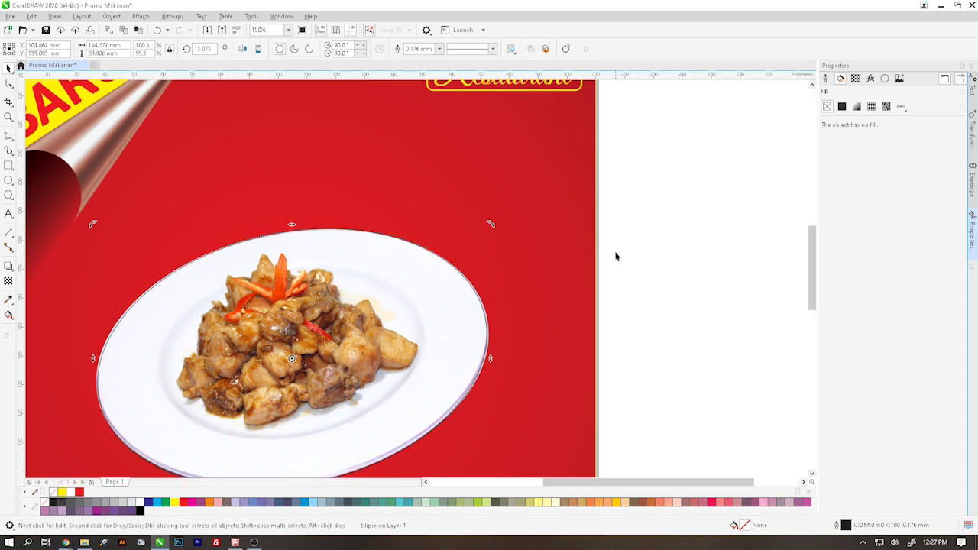
{"action": "left_click", "coordinate": [448, 313]}
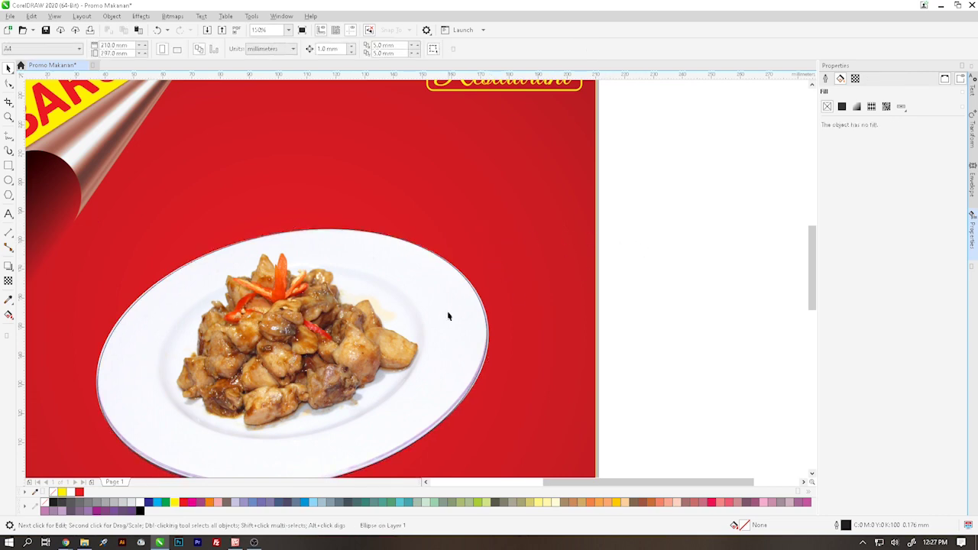
Widen the ellipse to about 136 mm so its outline meets the plate's edge
{"action": "left_click", "coordinate": [487, 353]}
{"action": "left_click_drag", "start_coordinate": [490, 359], "coordinate": [488, 358]}
{"action": "scroll", "coordinate": [492, 359], "scroll_direction": "up", "scroll_amount": 2}
{"action": "scroll", "coordinate": [487, 358], "scroll_direction": "down", "scroll_amount": 2}
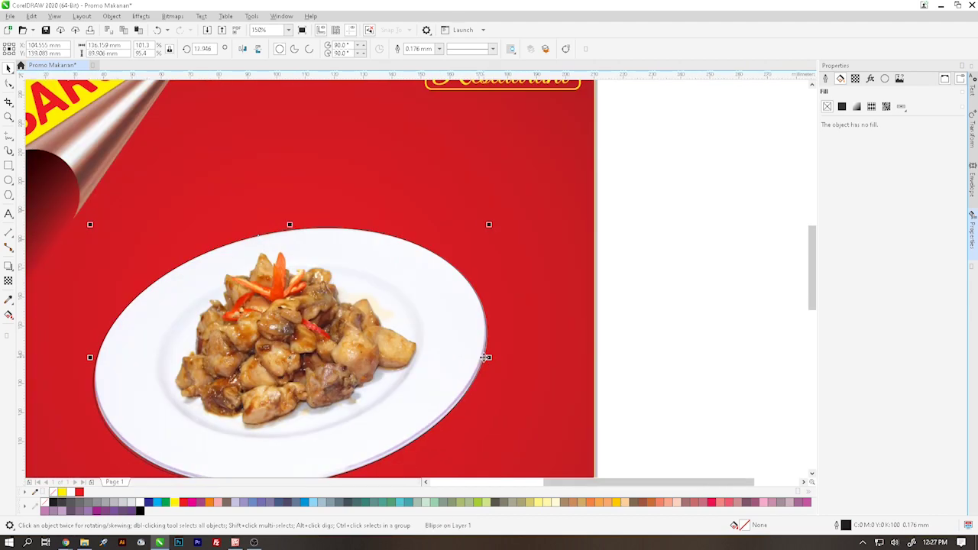
{"action": "scroll", "coordinate": [536, 329], "scroll_direction": "down", "scroll_amount": 2}
{"action": "left_click", "coordinate": [621, 300]}
{"action": "scroll", "coordinate": [567, 310], "scroll_direction": "up", "scroll_amount": 2}
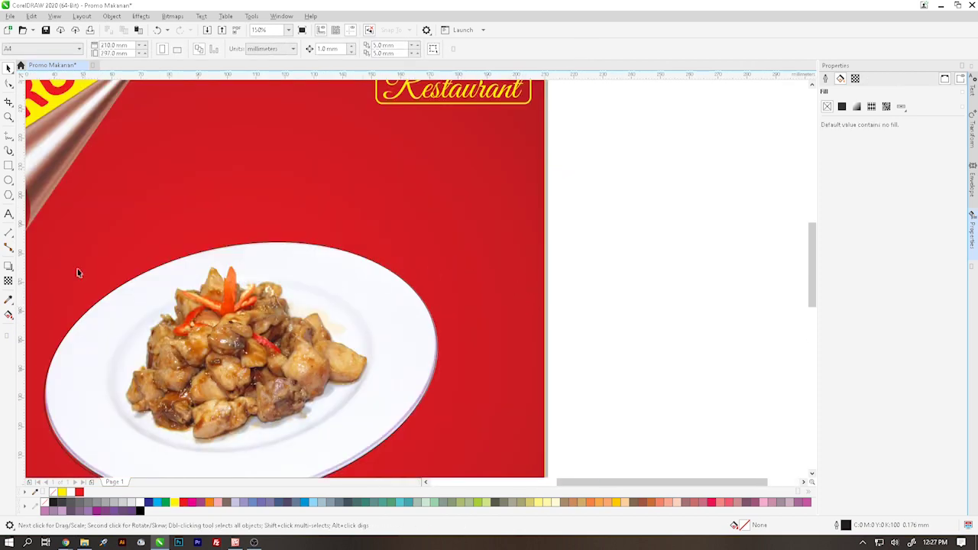
Add the artistic text "Tumis Ayam" along the upper edge of the ellipse
{"action": "left_click", "coordinate": [8, 214]}
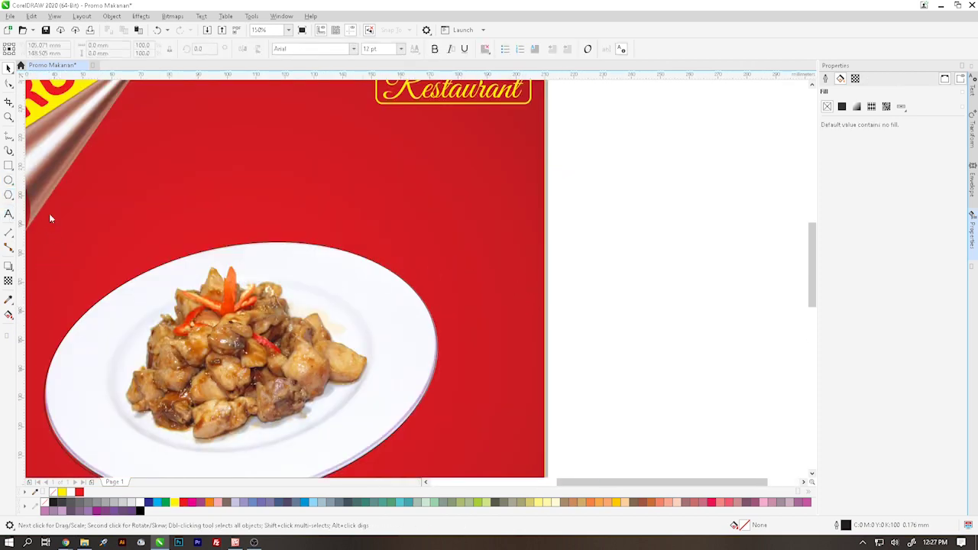
{"action": "left_click", "coordinate": [179, 260]}
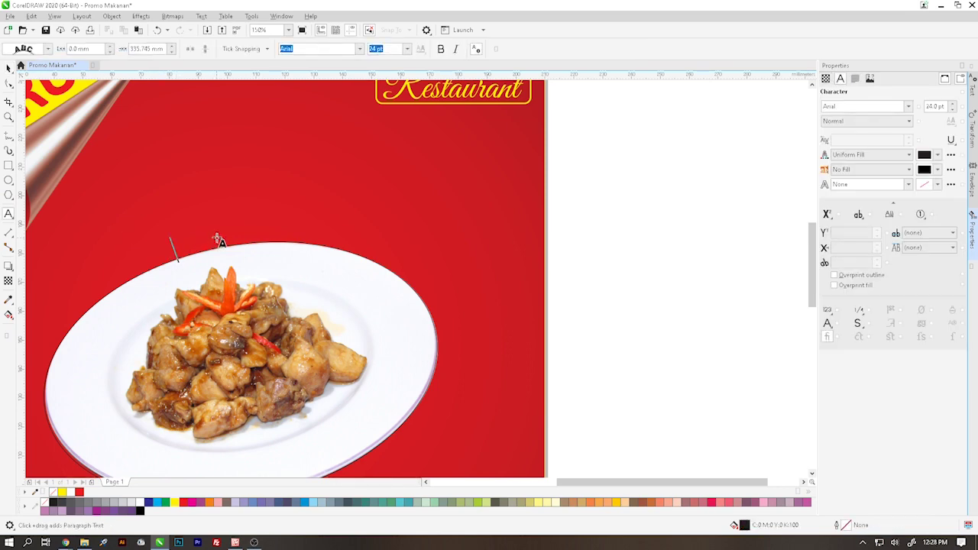
{"action": "type", "text": "Tu"}
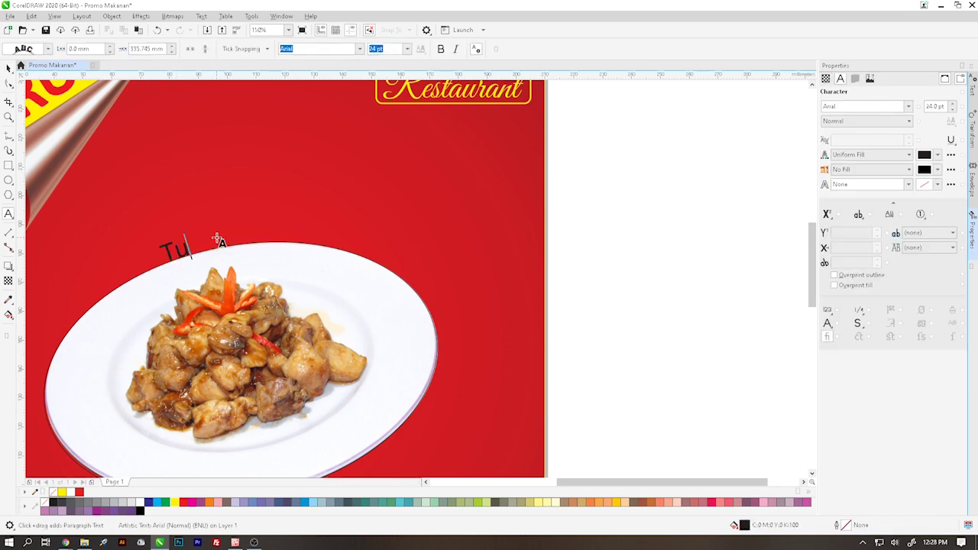
{"action": "type", "text": "mis Ayam"}
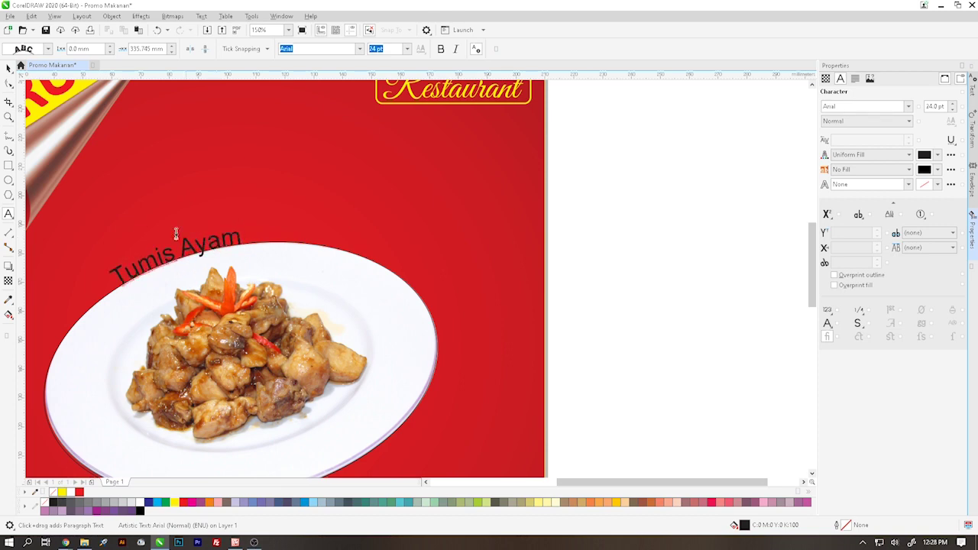
{"action": "key", "text": "ctrl+space"}
Offset the "Tumis Ayam" text about 9.5 mm from the ellipse and set it in Gabriola at about 65 pt
{"action": "left_click_drag", "start_coordinate": [217, 240], "coordinate": [240, 210]}
{"action": "left_click", "coordinate": [360, 49]}
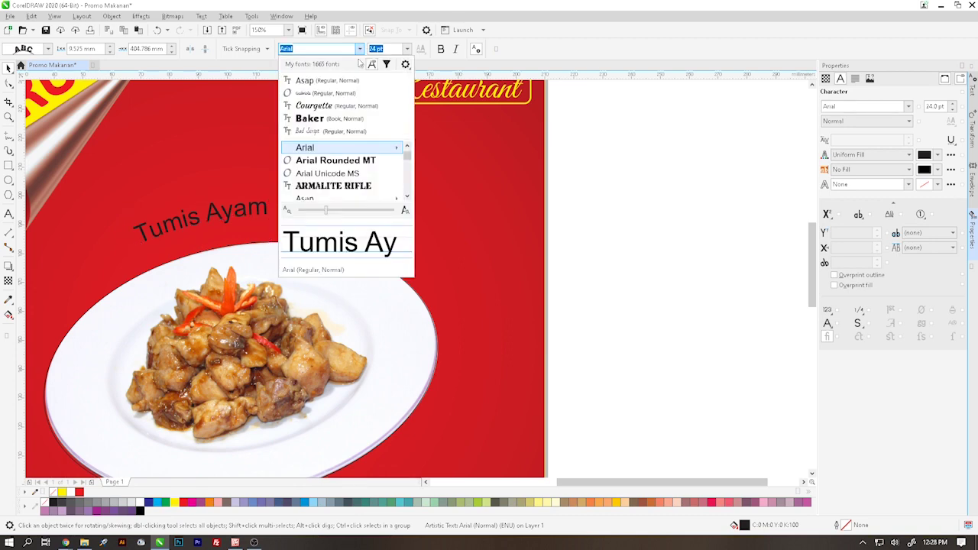
{"action": "left_click", "coordinate": [354, 94]}
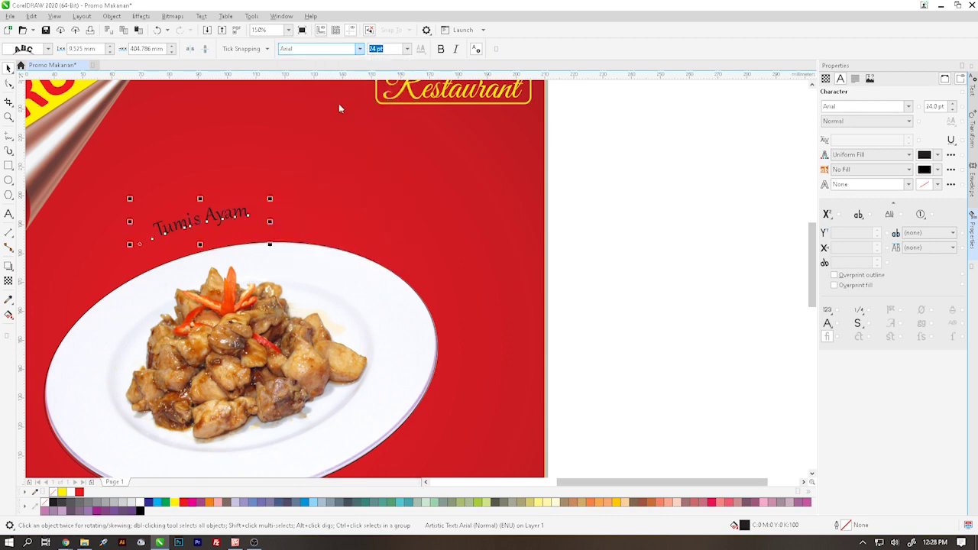
{"action": "left_click_drag", "start_coordinate": [257, 203], "coordinate": [417, 136]}
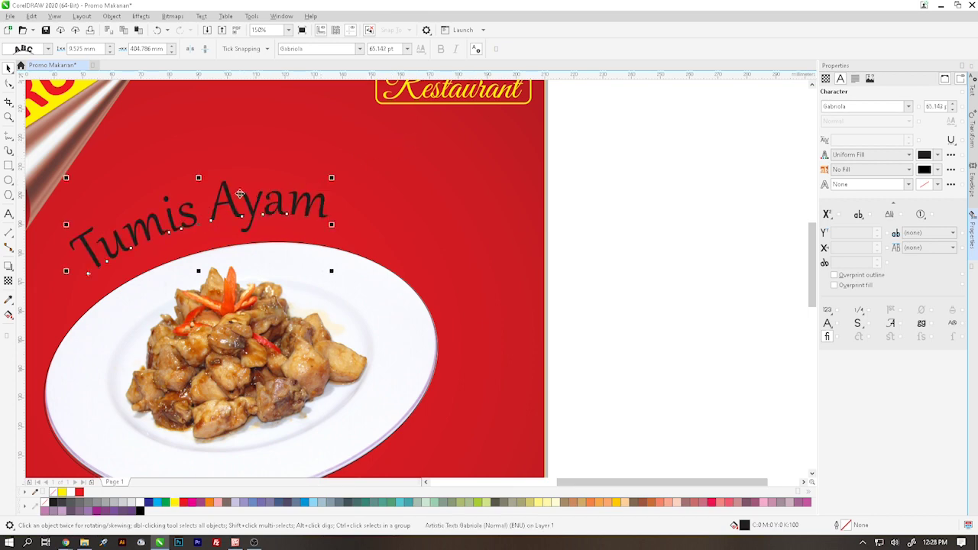
Move the "Tumis Ayam" text out to a 19.05 mm offset above the plate and fill it with yellow
{"action": "left_click_drag", "start_coordinate": [228, 197], "coordinate": [267, 175]}
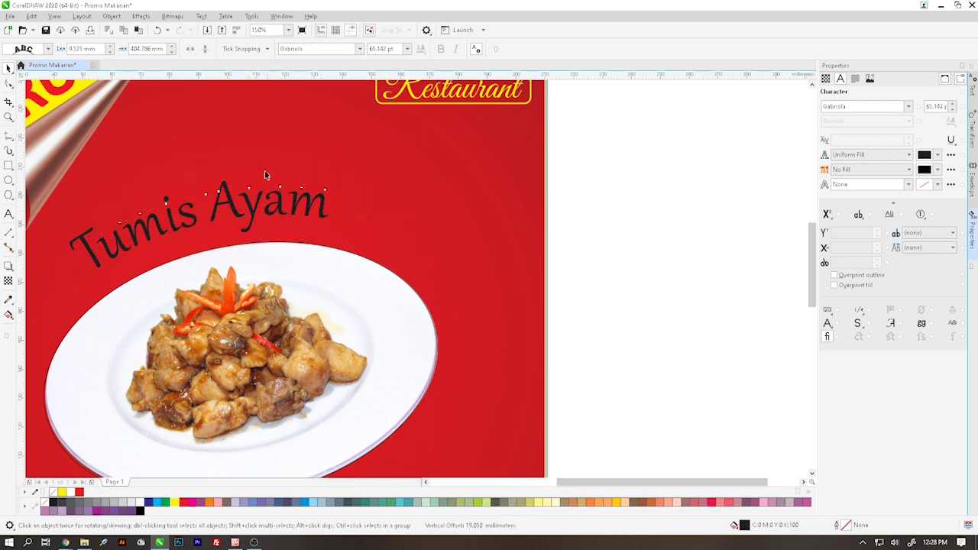
{"action": "left_click", "coordinate": [174, 502]}
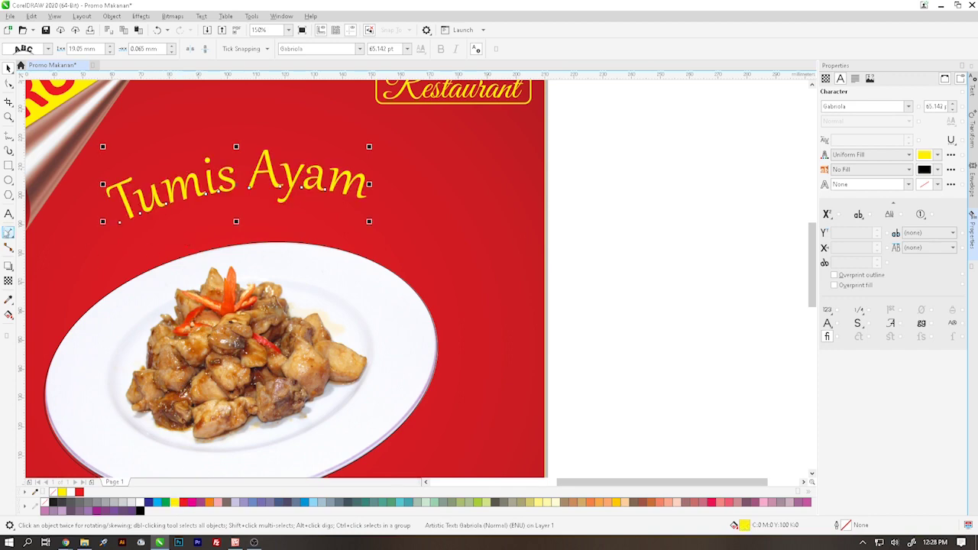
{"action": "left_click", "coordinate": [10, 214]}
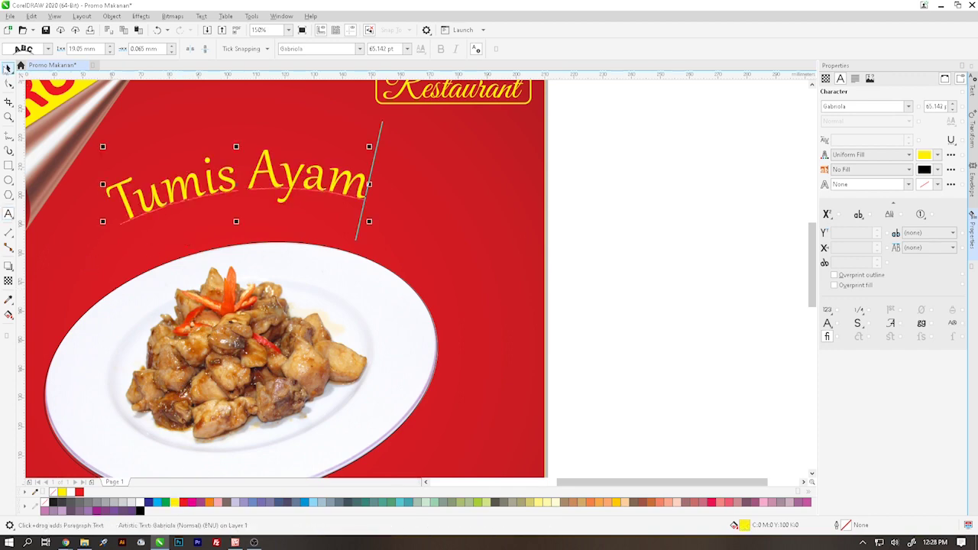
{"action": "left_click", "coordinate": [6, 68]}
{"action": "left_click", "coordinate": [549, 214]}
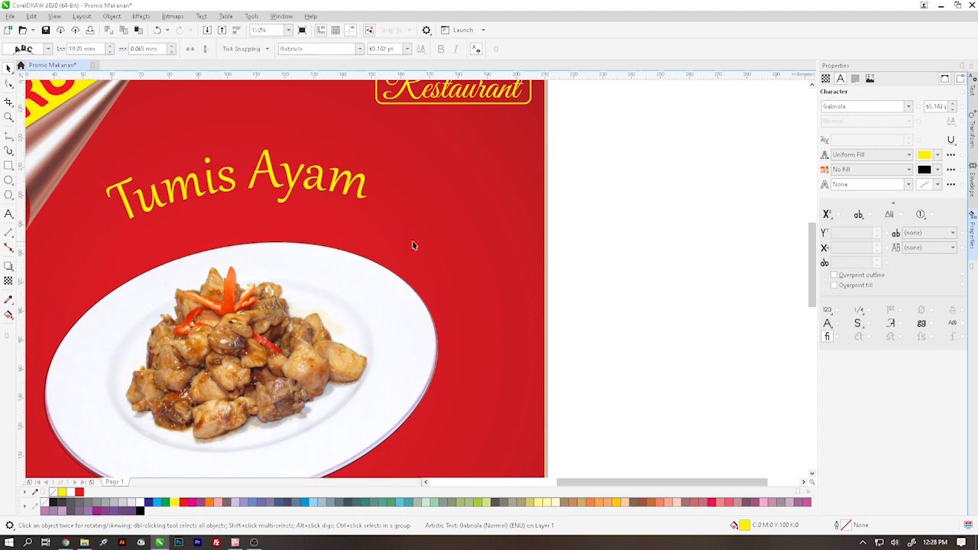
Add a second artistic text, "Saus Barbeque", along the upper edge of the ellipse
{"action": "left_click", "coordinate": [8, 215]}
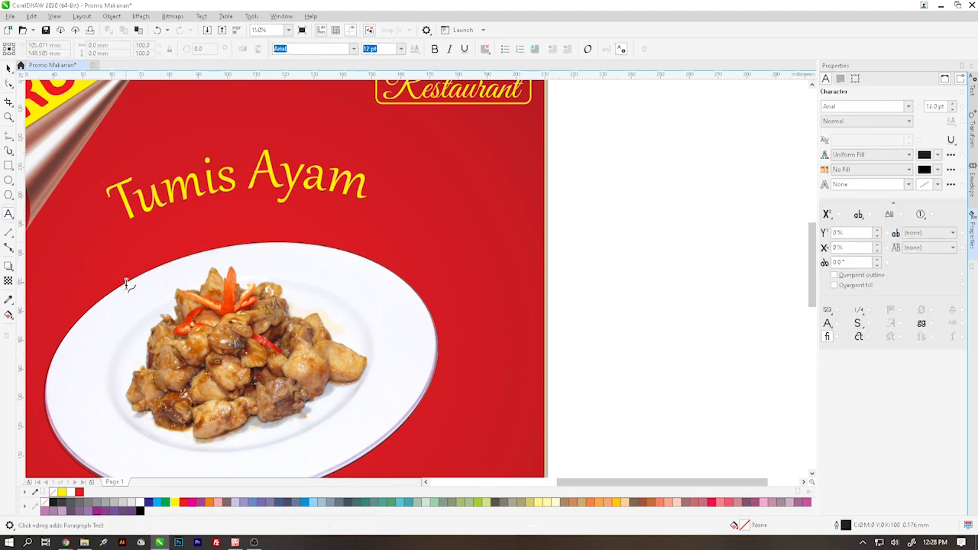
{"action": "left_click", "coordinate": [127, 284]}
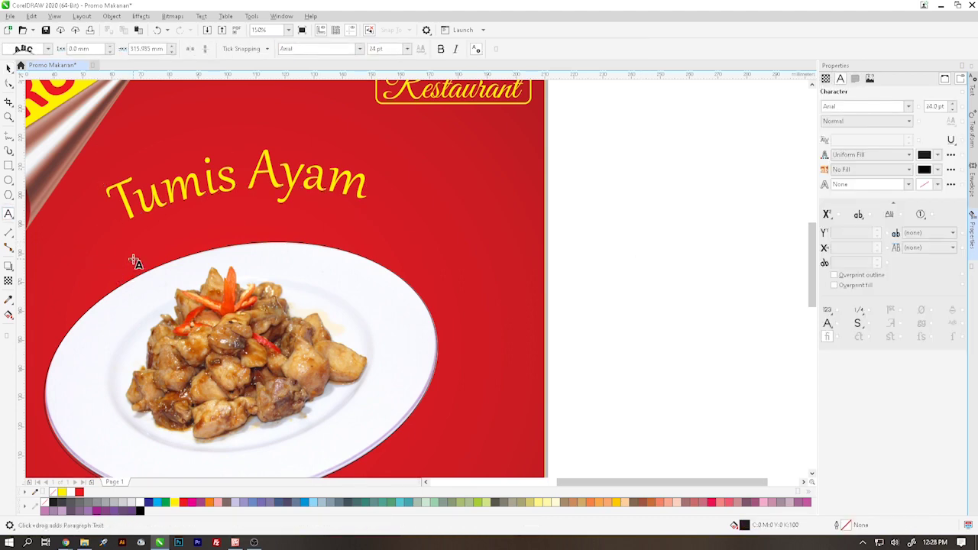
{"action": "type", "text": "Saus"}
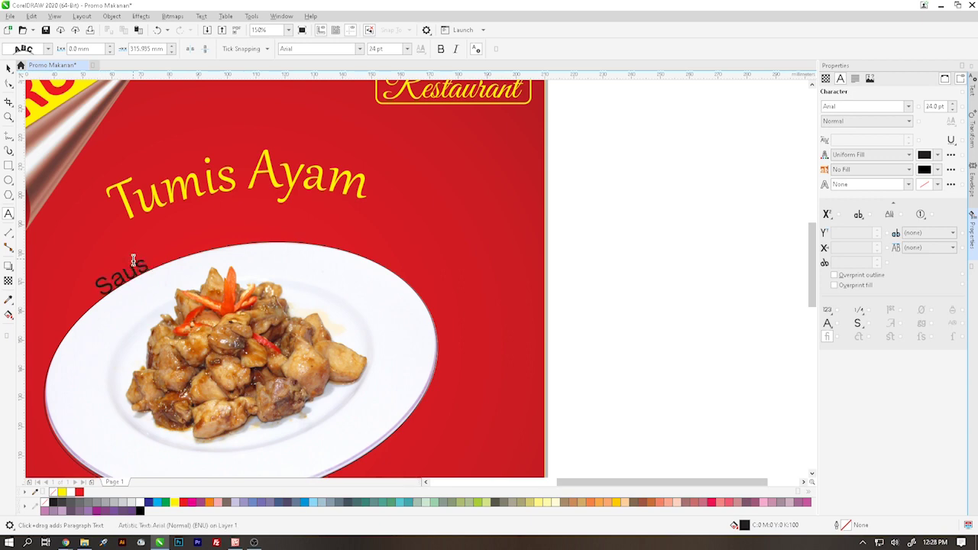
{"action": "type", "text": " Bar"}
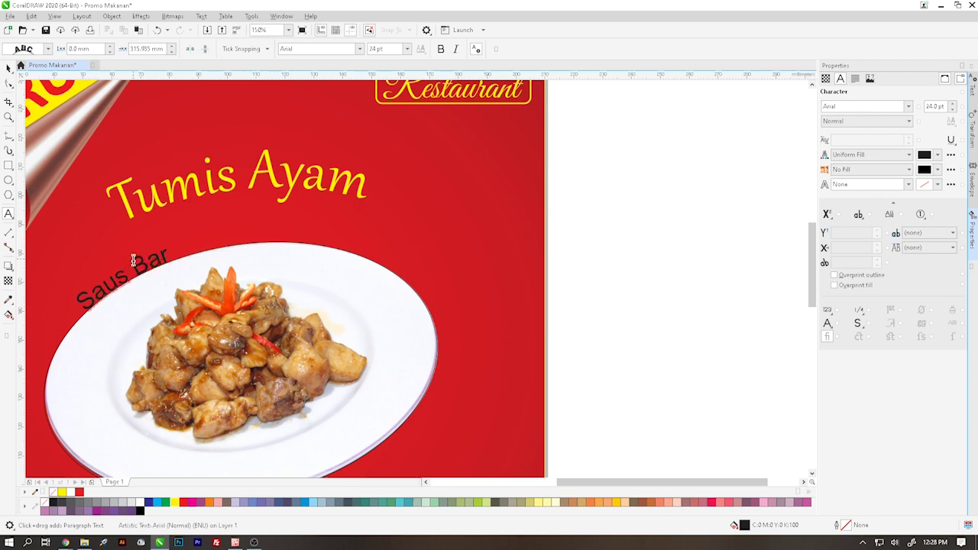
{"action": "type", "text": "be"}
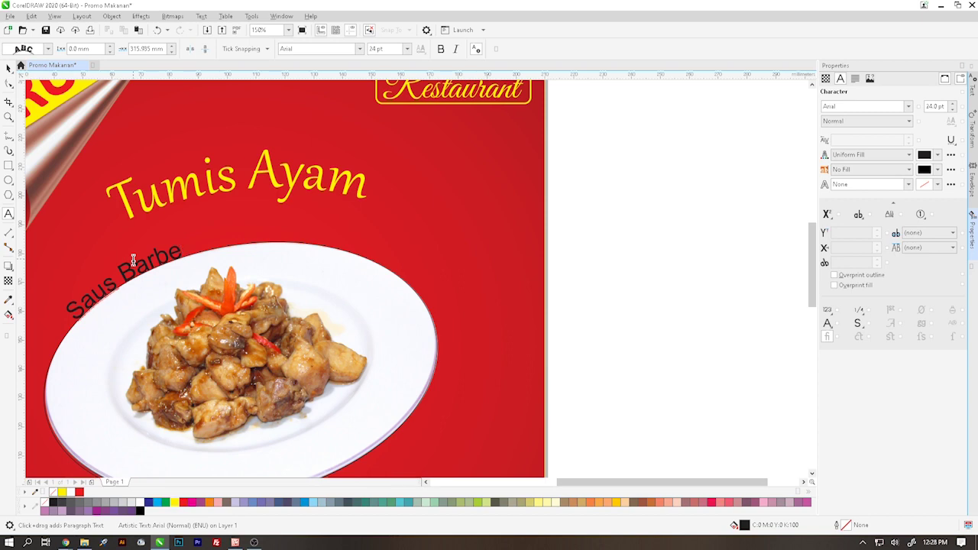
{"action": "type", "text": "que"}
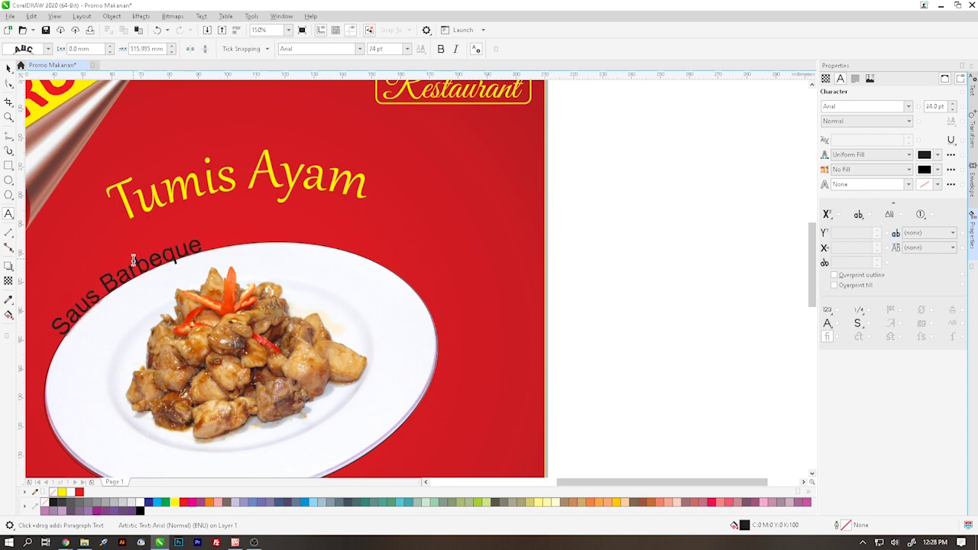
{"action": "left_click", "coordinate": [9, 67]}
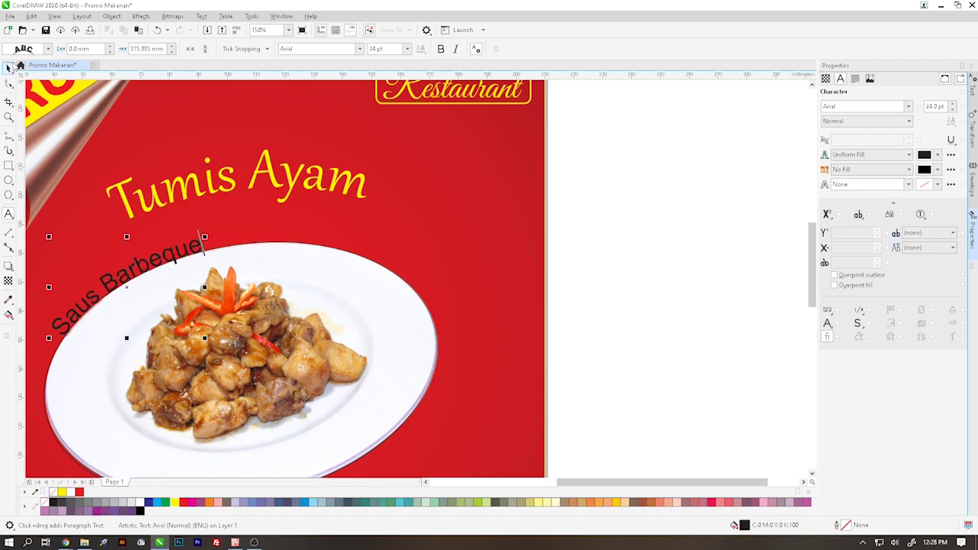
Format "Saus Barbeque" in Asap bold at about 29.4 pt and slide it along the ellipse beneath "Tumis Ayam"
{"action": "left_click", "coordinate": [359, 49]}
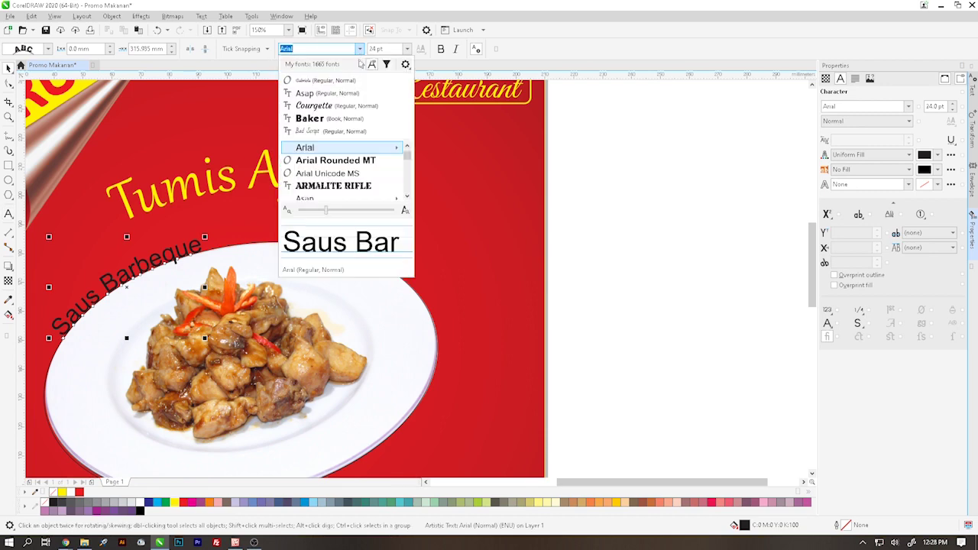
{"action": "key", "text": "Escape"}
{"action": "type", "text": "Asap"}
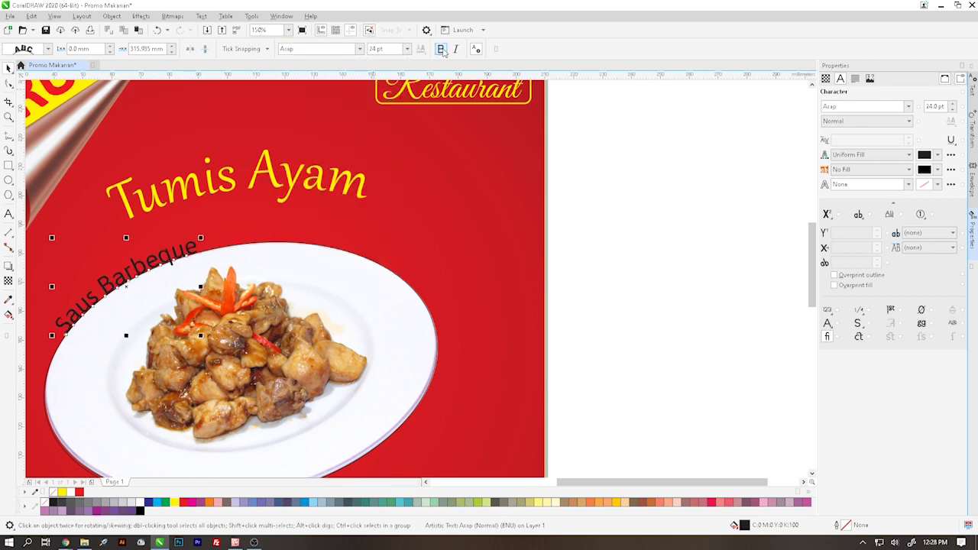
{"action": "key", "text": "Return"}
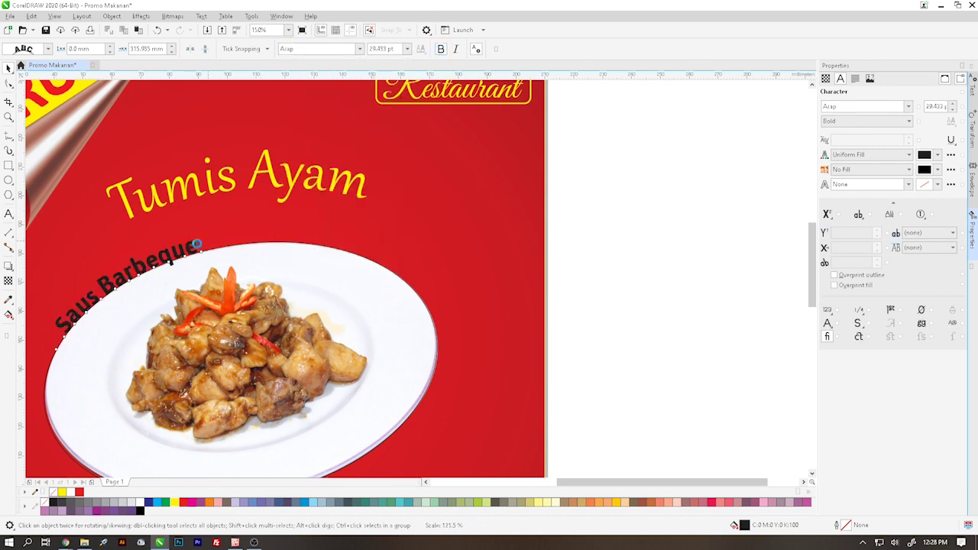
{"action": "left_click_drag", "start_coordinate": [255, 230], "coordinate": [306, 240]}
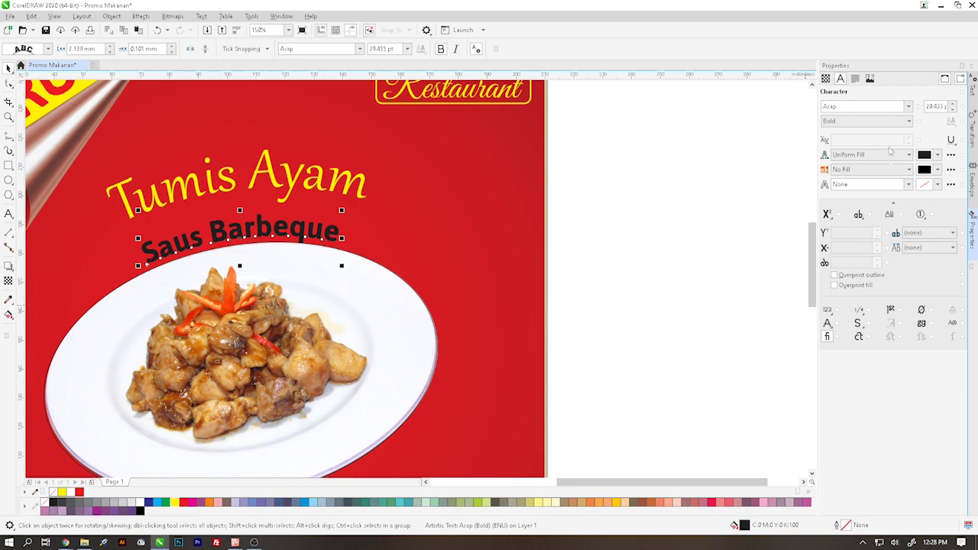
Set the character spacing of "Saus Barbeque" to 50% and widen the gap between its two words with an extra space
{"action": "left_click", "coordinate": [855, 78]}
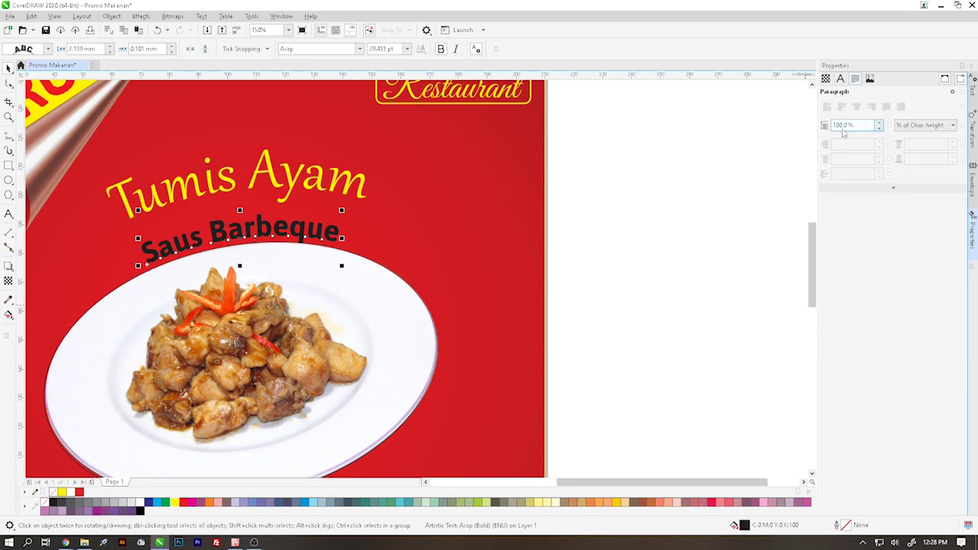
{"action": "left_click", "coordinate": [855, 189]}
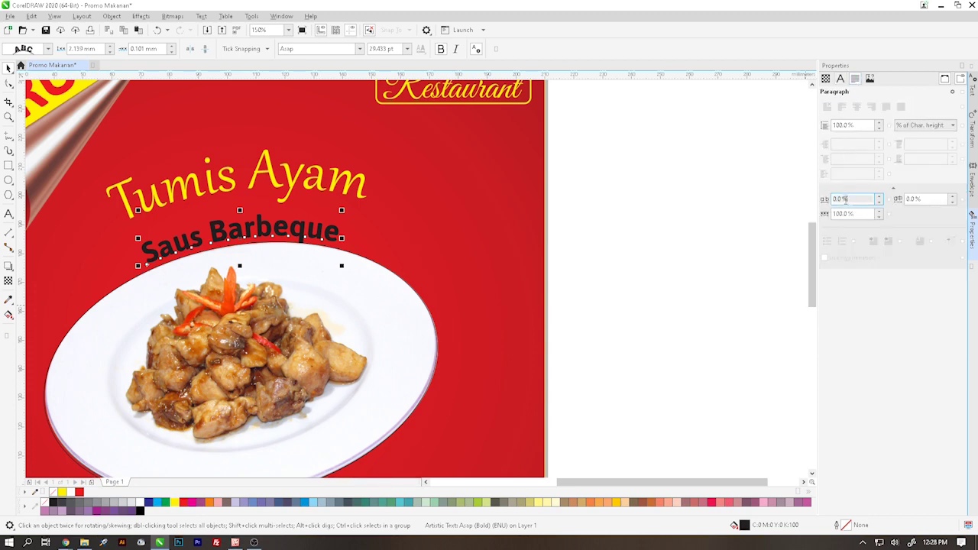
{"action": "key", "text": "Return"}
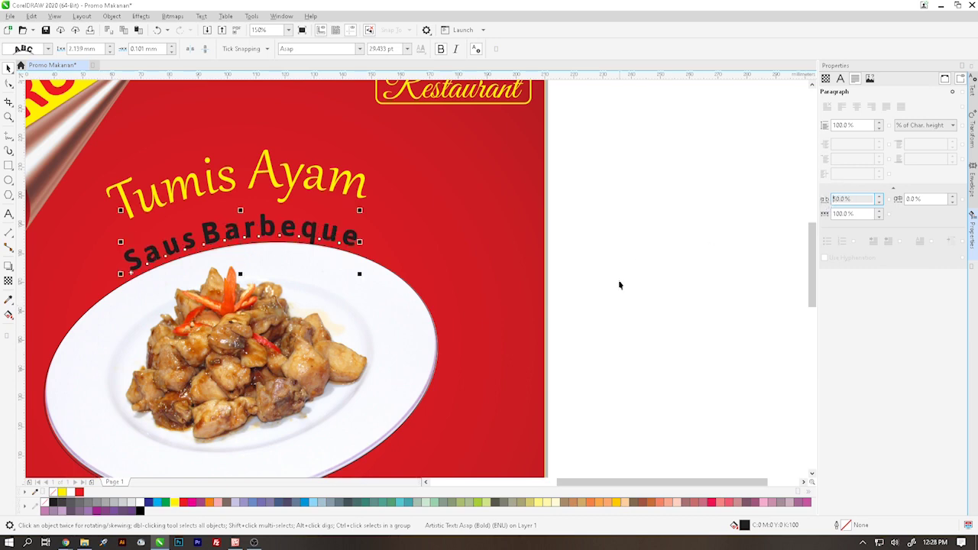
{"action": "key", "text": "F8"}
{"action": "left_click", "coordinate": [204, 233]}
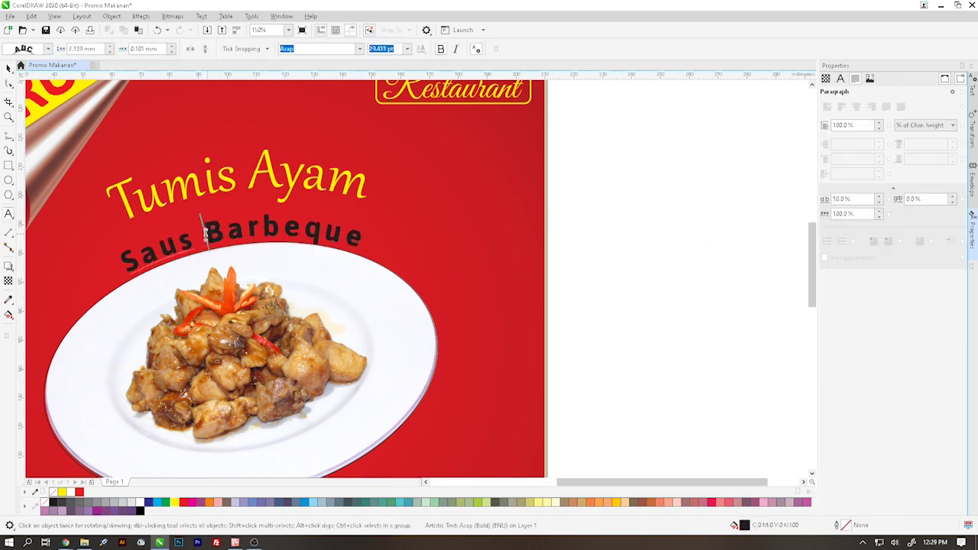
{"action": "key", "text": "Escape"}
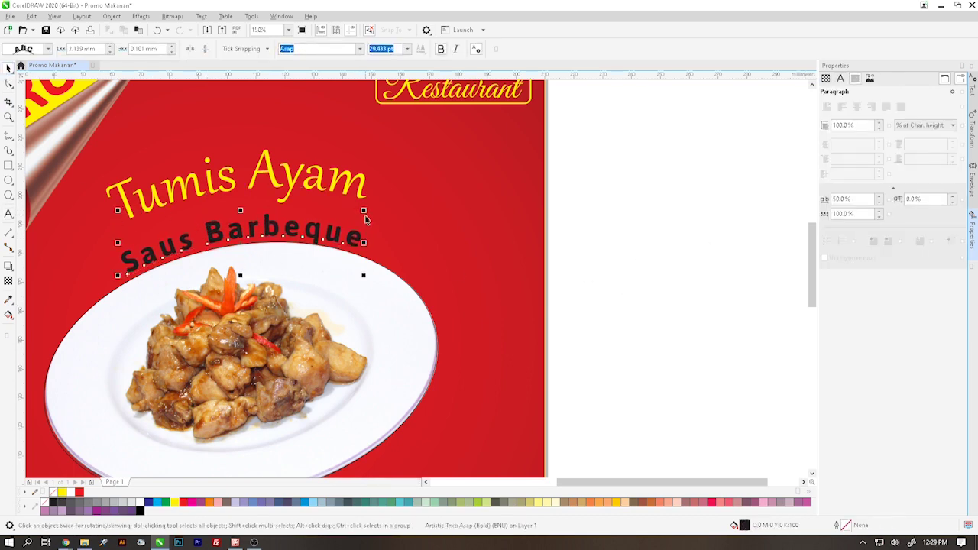
Enlarge the "Saus Barbeque" text to about 35 pt and fill it with yellow
{"action": "left_click_drag", "start_coordinate": [365, 212], "coordinate": [408, 197]}
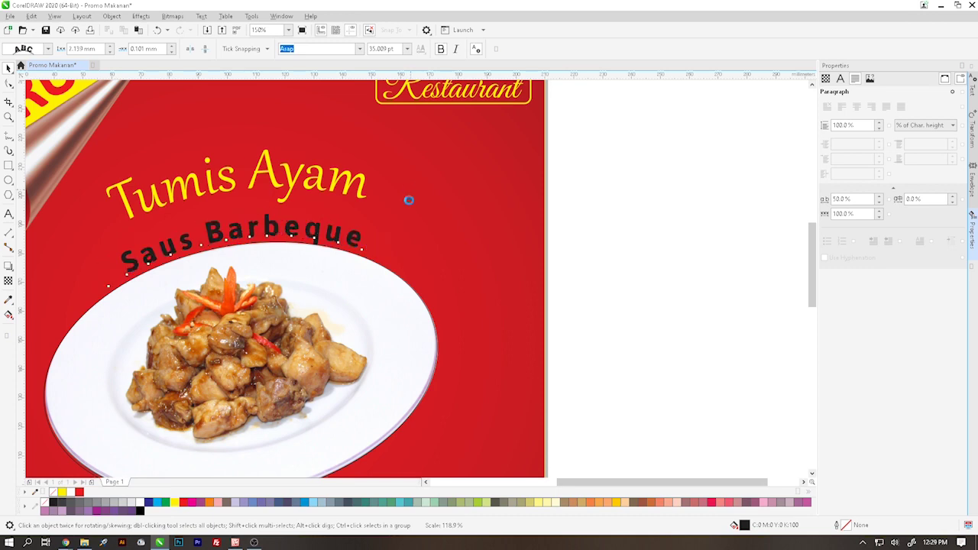
{"action": "left_click", "coordinate": [609, 250]}
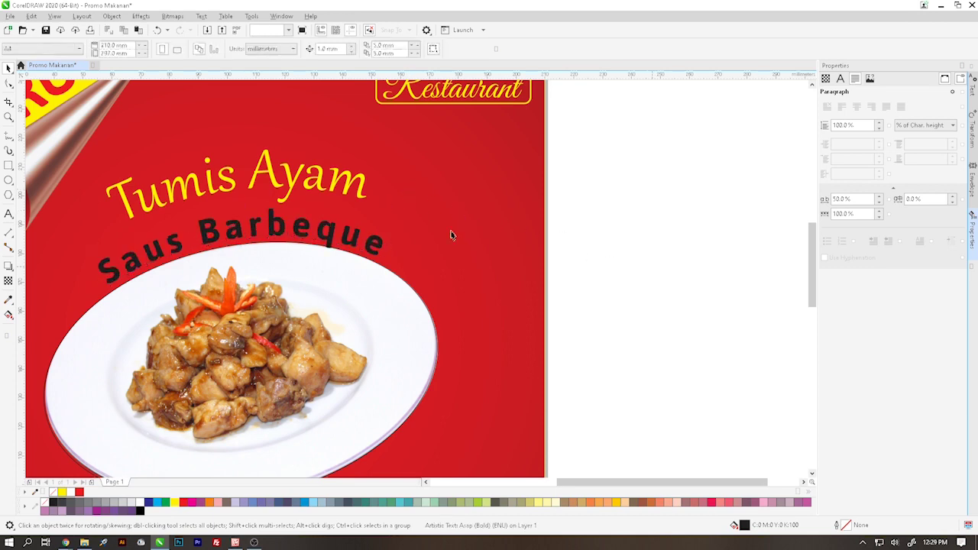
{"action": "double_click", "coordinate": [252, 231]}
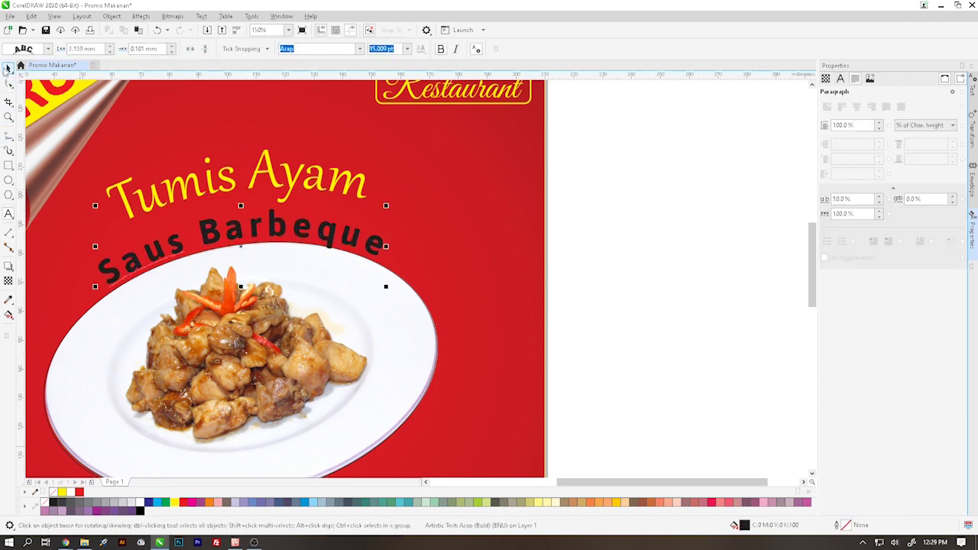
{"action": "left_click", "coordinate": [8, 68]}
{"action": "left_click", "coordinate": [174, 504]}
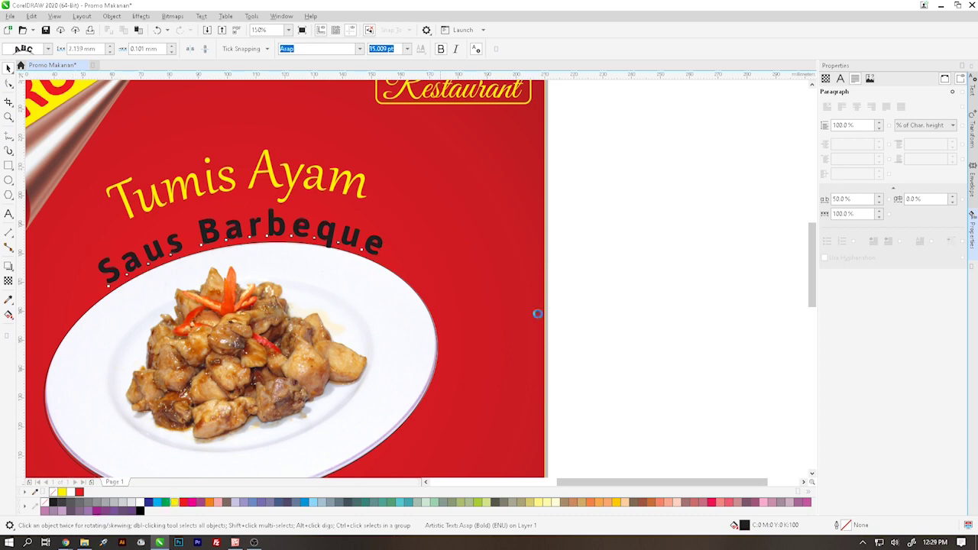
Raise the "Saus Barbeque" text to an offset of about 4.1 mm from the plate's ellipse
{"action": "left_click", "coordinate": [683, 273]}
{"action": "scroll", "coordinate": [226, 228], "scroll_direction": "up", "scroll_amount": 4}
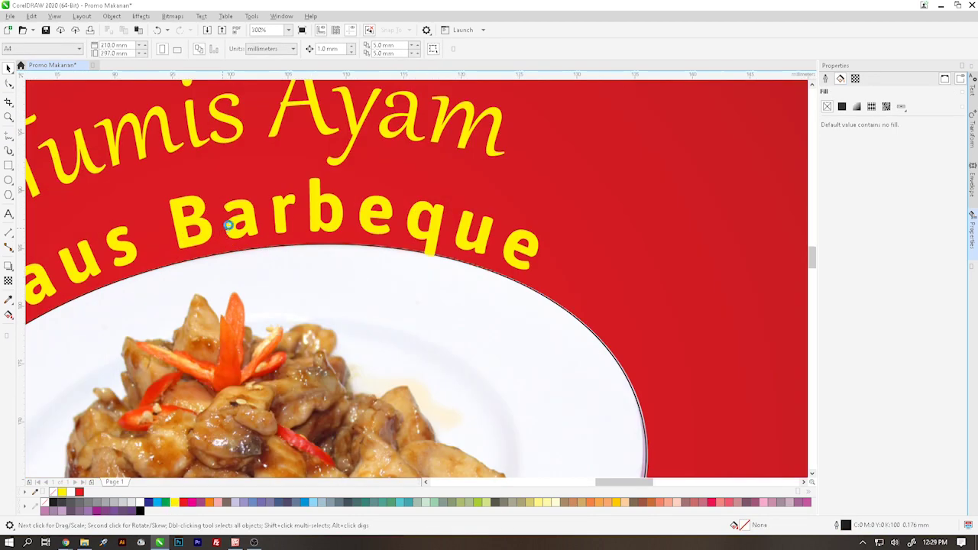
{"action": "left_click", "coordinate": [237, 227]}
{"action": "left_click_drag", "start_coordinate": [241, 219], "coordinate": [237, 184]}
{"action": "scroll", "coordinate": [237, 184], "scroll_direction": "down", "scroll_amount": 1}
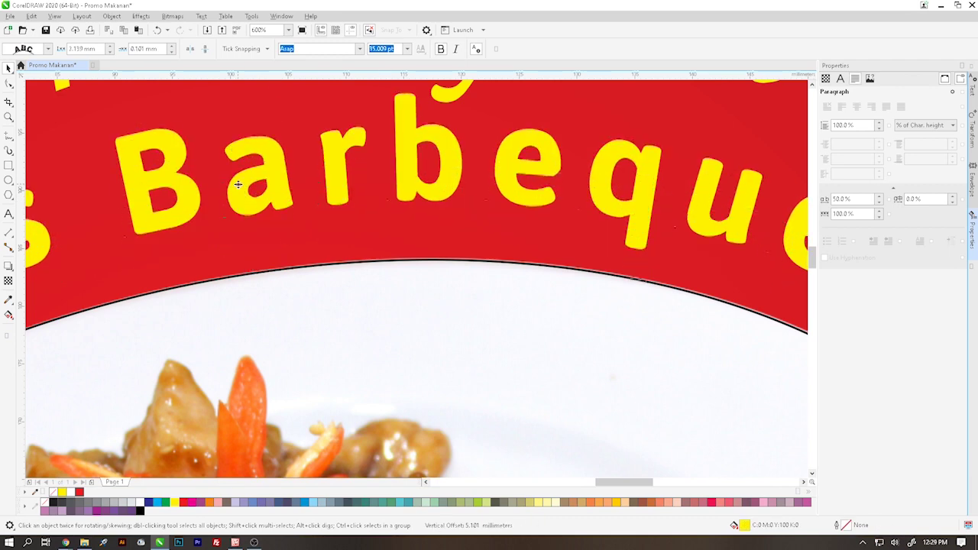
{"action": "scroll", "coordinate": [238, 185], "scroll_direction": "down", "scroll_amount": 1}
{"action": "scroll", "coordinate": [237, 185], "scroll_direction": "down", "scroll_amount": 4}
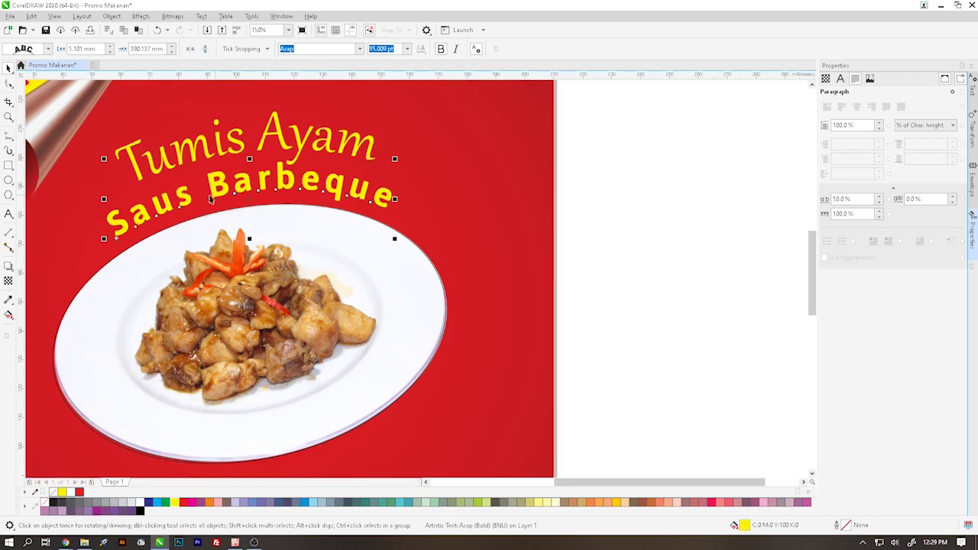
{"action": "scroll", "coordinate": [234, 179], "scroll_direction": "up", "scroll_amount": 4}
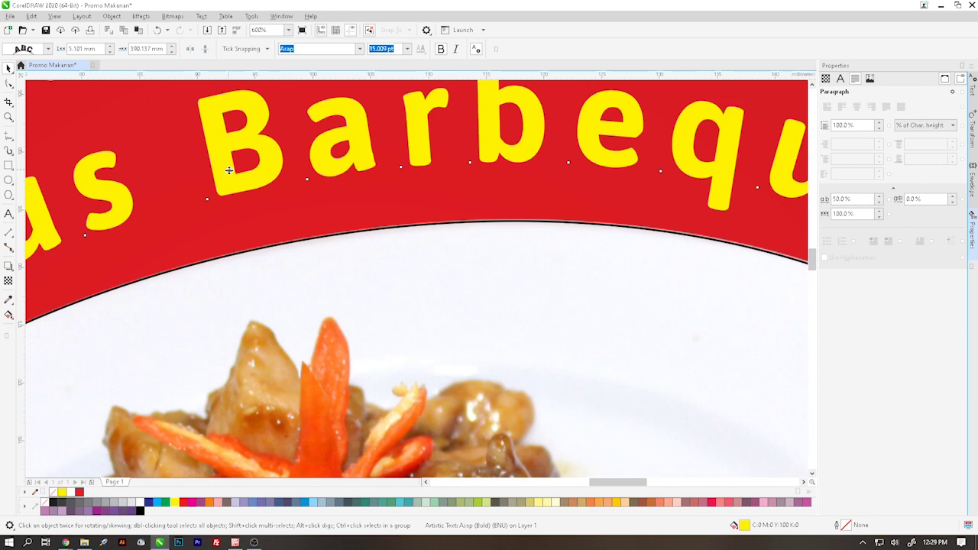
{"action": "left_click_drag", "start_coordinate": [229, 170], "coordinate": [234, 179]}
{"action": "scroll", "coordinate": [234, 179], "scroll_direction": "down", "scroll_amount": 4}
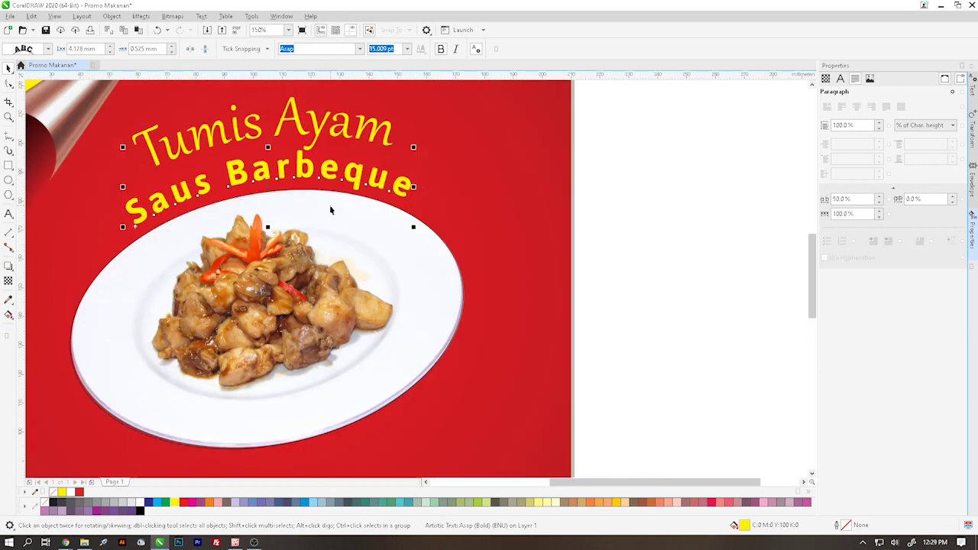
Move the "Tumis Ayam" text farther out along the ellipse to an offset of about 21.2 mm
{"action": "left_click", "coordinate": [640, 190]}
{"action": "scroll", "coordinate": [234, 127], "scroll_direction": "up", "scroll_amount": 2}
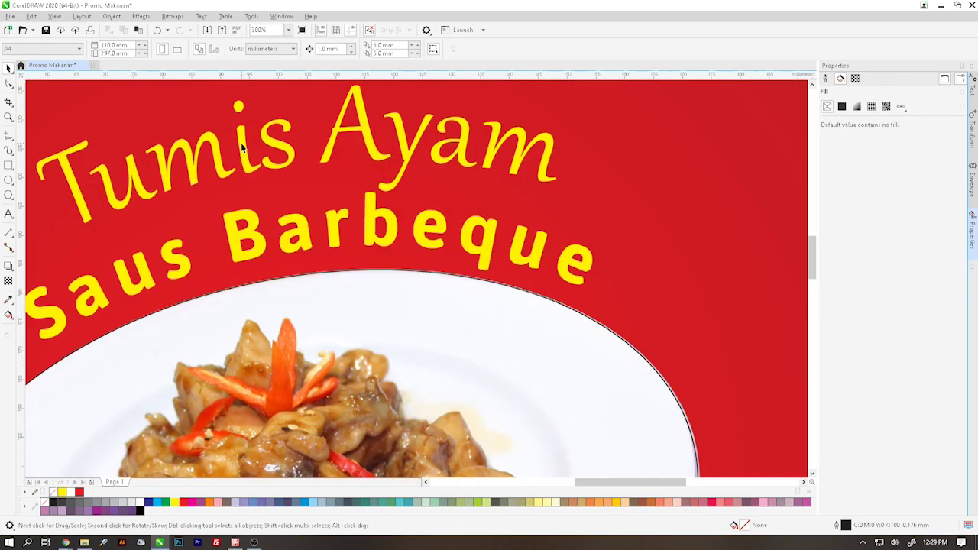
{"action": "left_click", "coordinate": [241, 147]}
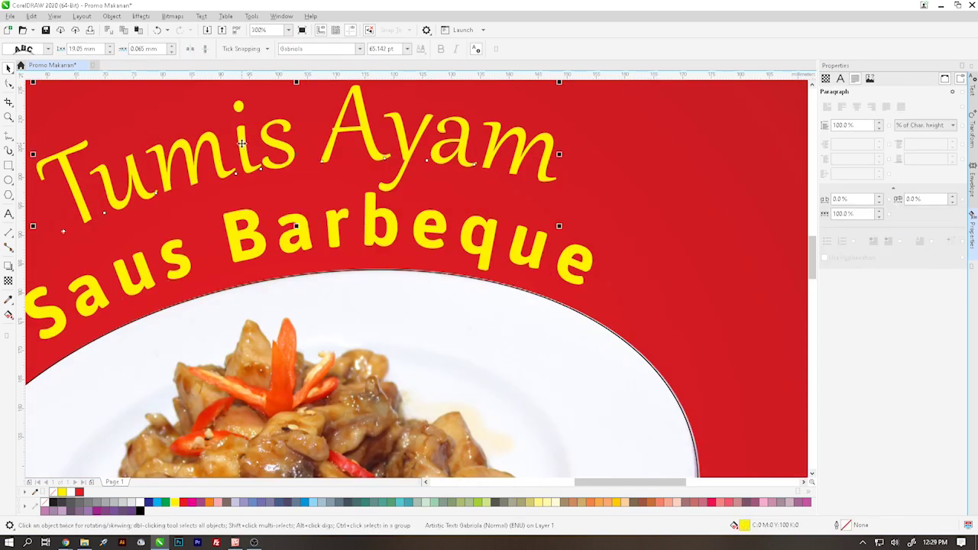
{"action": "mouse_move", "coordinate": [241, 143]}
{"action": "left_mouse_down"}
{"action": "mouse_move", "coordinate": [257, 141]}
{"action": "mouse_move", "coordinate": [253, 132]}
{"action": "left_mouse_up"}
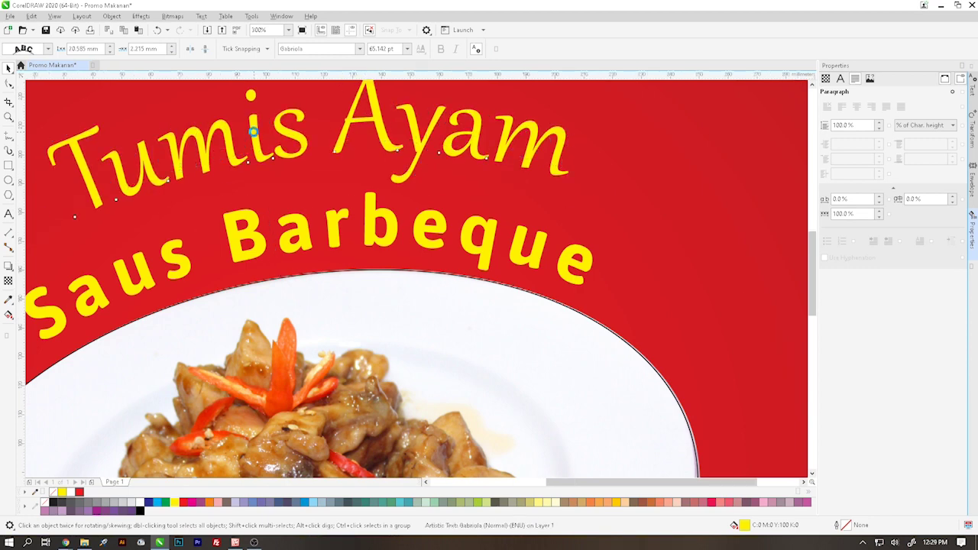
{"action": "scroll", "coordinate": [254, 133], "scroll_direction": "down", "scroll_amount": 1}
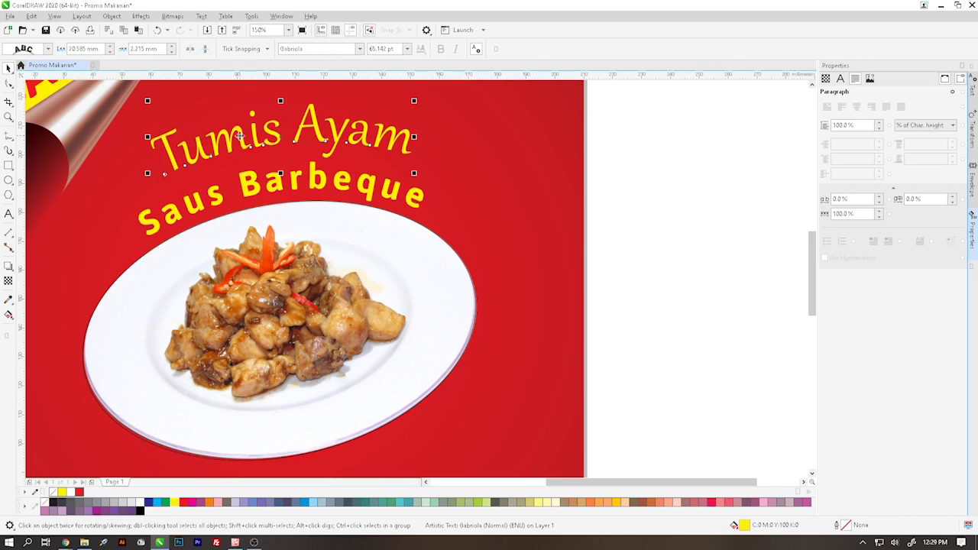
{"action": "scroll", "coordinate": [240, 136], "scroll_direction": "up", "scroll_amount": 1}
{"action": "left_click_drag", "start_coordinate": [320, 141], "coordinate": [283, 136]}
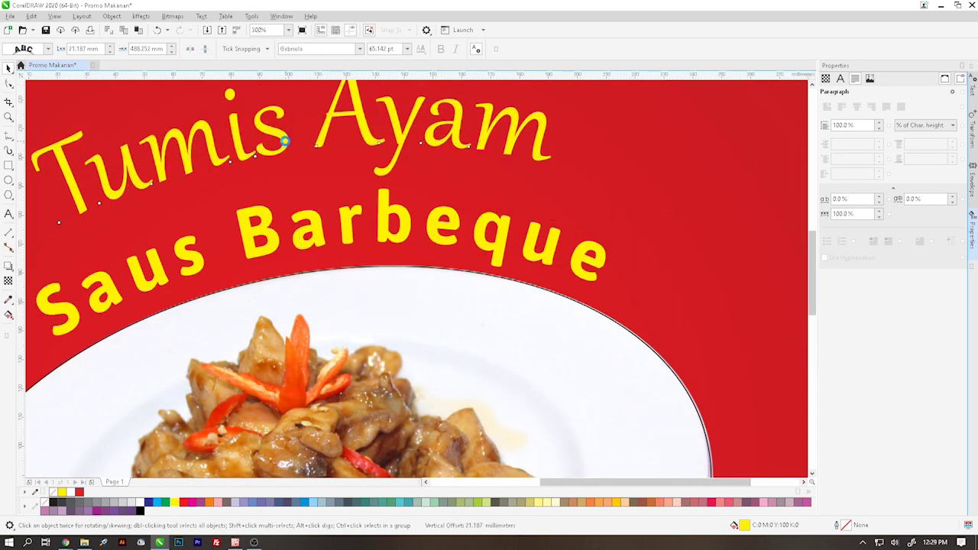
{"action": "scroll", "coordinate": [284, 141], "scroll_direction": "down", "scroll_amount": 1}
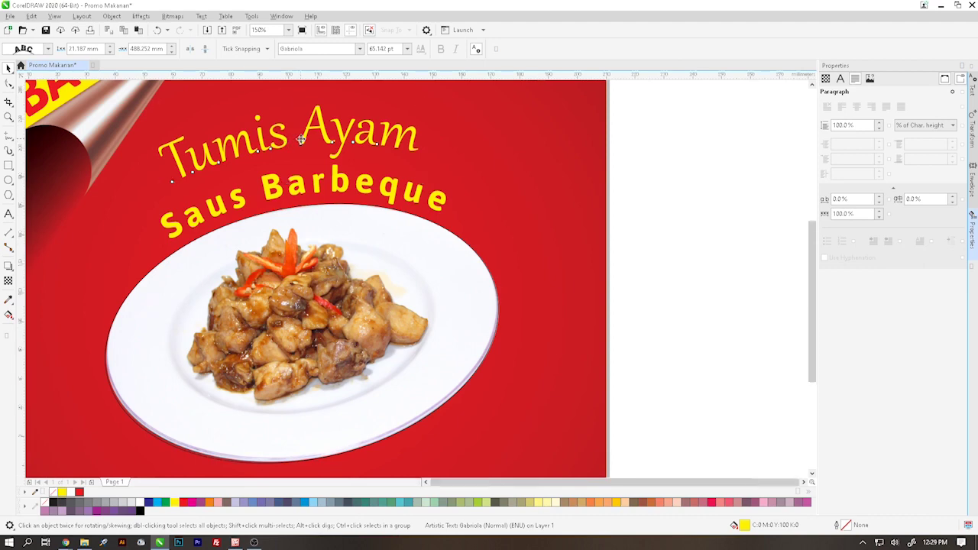
Slide "Tumis Ayam" back along the curve and reduce its offset from the ellipse to about 20 mm
{"action": "scroll", "coordinate": [301, 139], "scroll_direction": "down", "scroll_amount": 2}
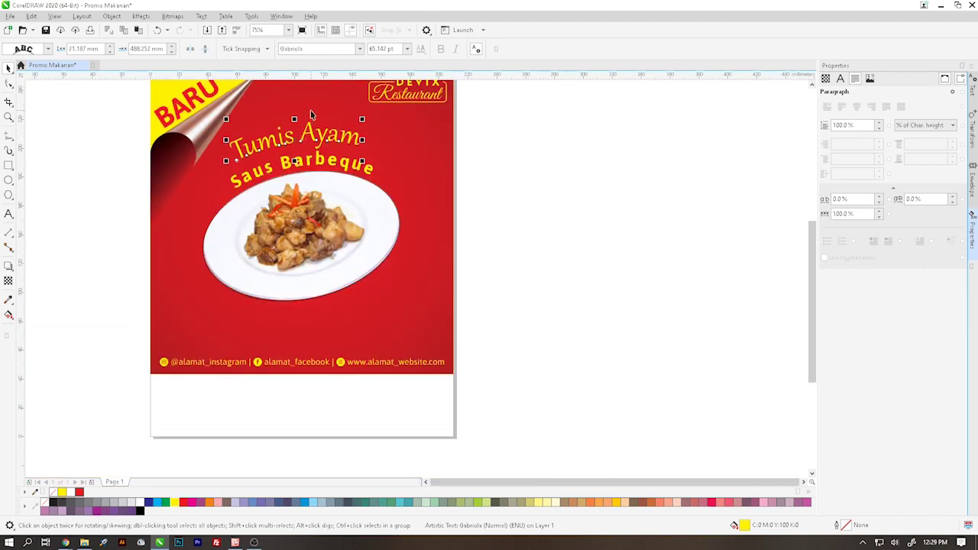
{"action": "scroll", "coordinate": [309, 107], "scroll_direction": "up", "scroll_amount": 1}
{"action": "scroll", "coordinate": [312, 121], "scroll_direction": "down", "scroll_amount": 1}
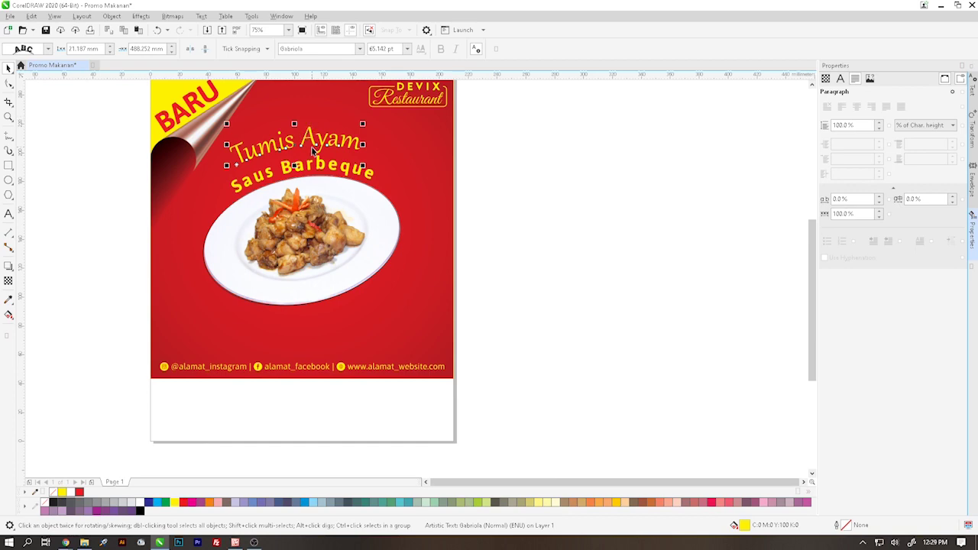
{"action": "scroll", "coordinate": [312, 151], "scroll_direction": "up", "scroll_amount": 2}
{"action": "left_click_drag", "start_coordinate": [321, 137], "coordinate": [295, 145]}
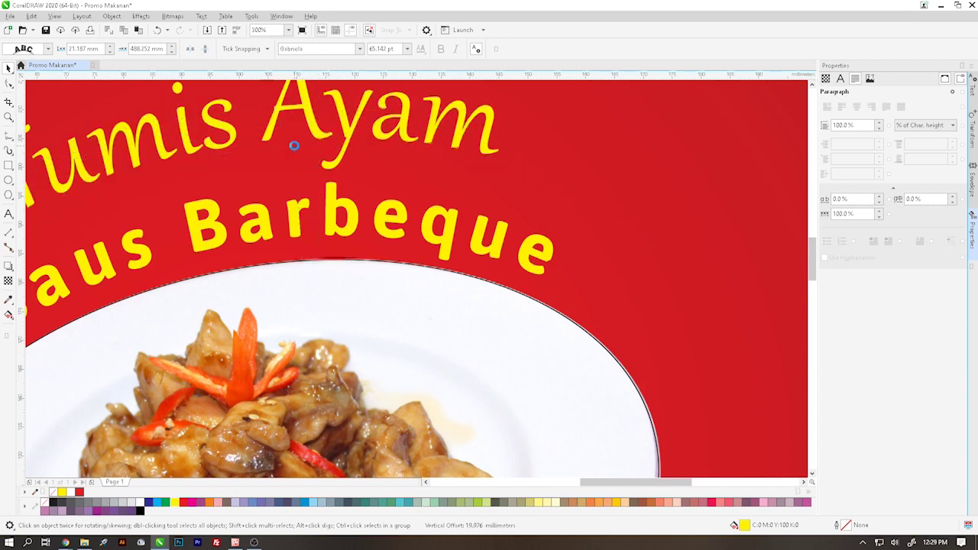
{"action": "scroll", "coordinate": [295, 145], "scroll_direction": "down", "scroll_amount": 1}
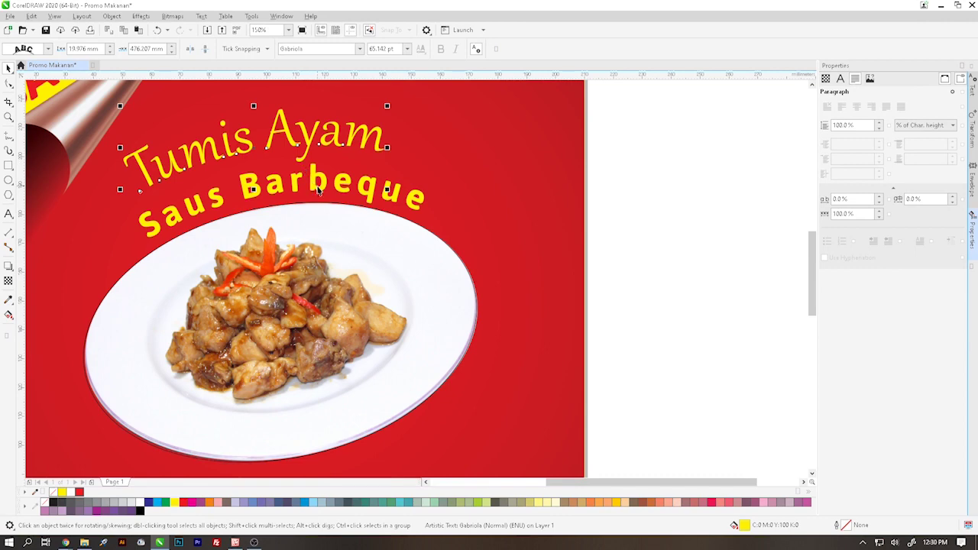
{"action": "scroll", "coordinate": [320, 191], "scroll_direction": "down", "scroll_amount": 1}
{"action": "left_click", "coordinate": [511, 182]}
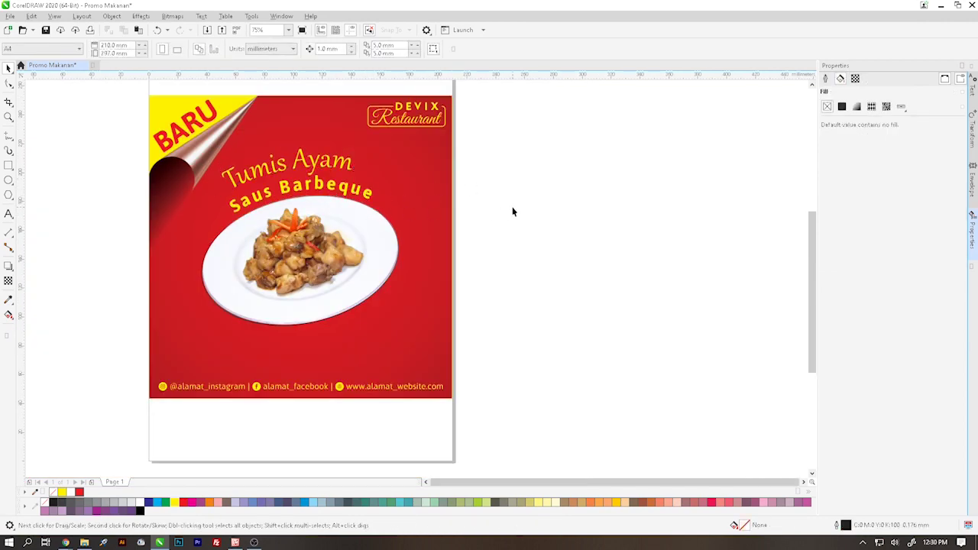
Remove the black outline from the ellipse around the plate
{"action": "left_click", "coordinate": [391, 257]}
{"action": "left_click", "coordinate": [390, 257], "text": "ctrl"}
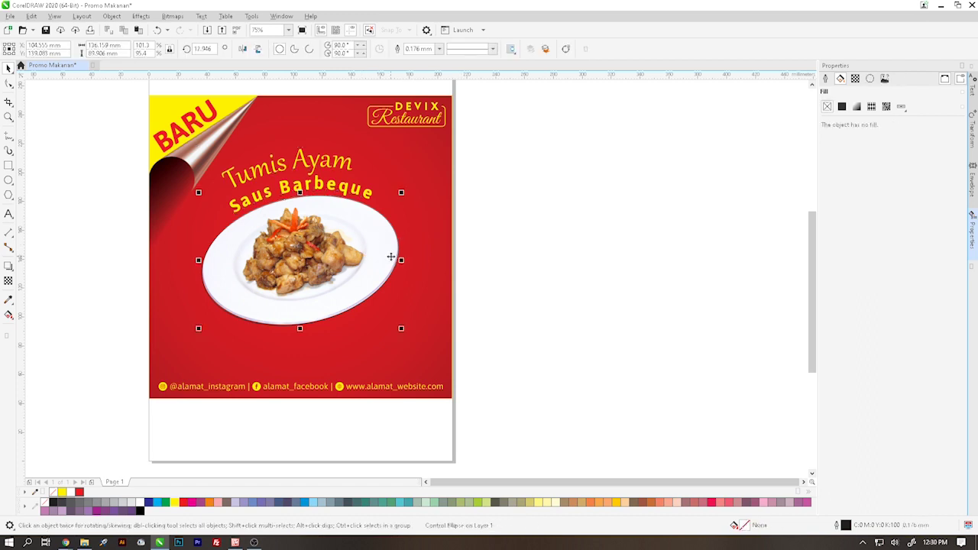
{"action": "left_click", "coordinate": [546, 290]}
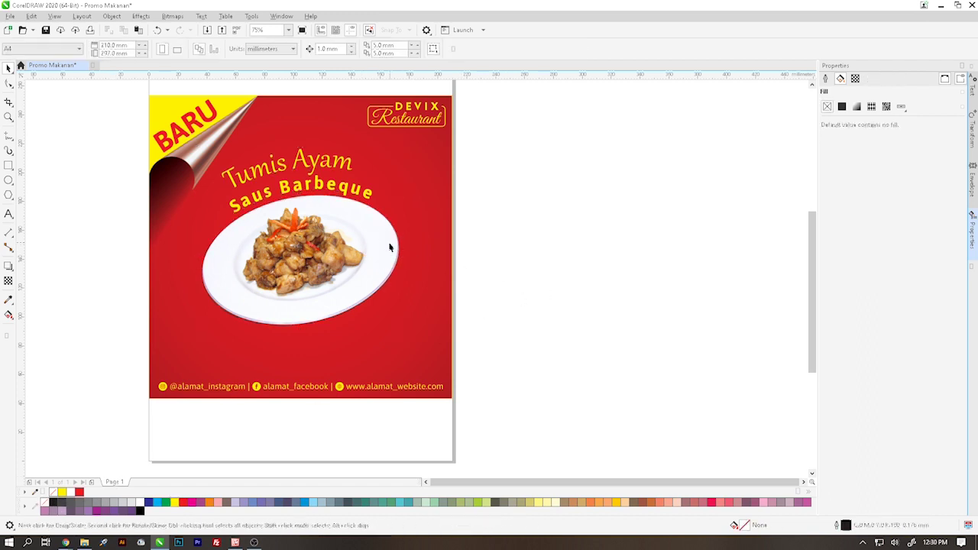
Draw a curve about 7 mm wide and 22 mm tall with the Pen tool, following the plate's right edge
{"action": "left_click", "coordinate": [9, 137]}
{"action": "scroll", "coordinate": [382, 312], "scroll_direction": "up", "scroll_amount": 3}
{"action": "scroll", "coordinate": [423, 197], "scroll_direction": "up", "scroll_amount": 2}
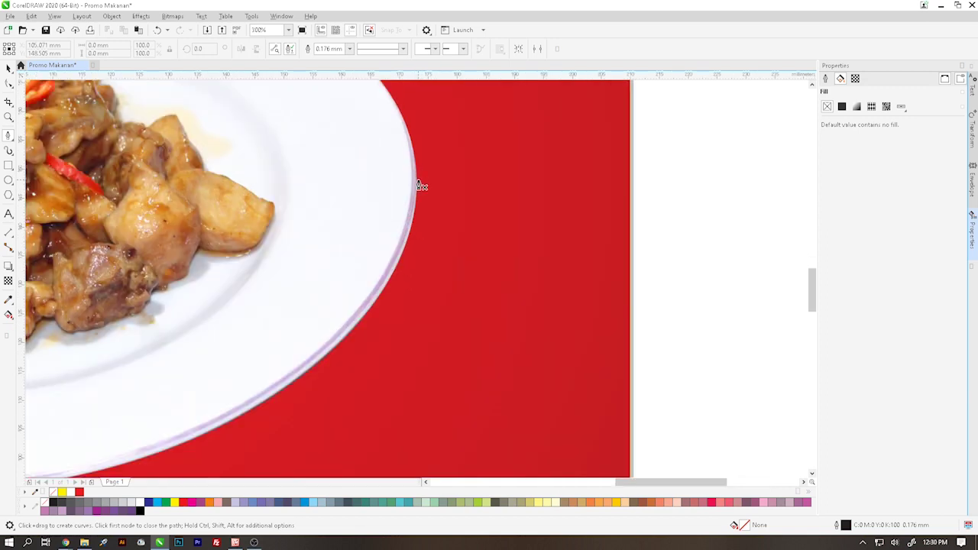
{"action": "left_click", "coordinate": [421, 175]}
{"action": "left_click_drag", "start_coordinate": [383, 300], "coordinate": [328, 367]}
{"action": "key", "text": "space"}
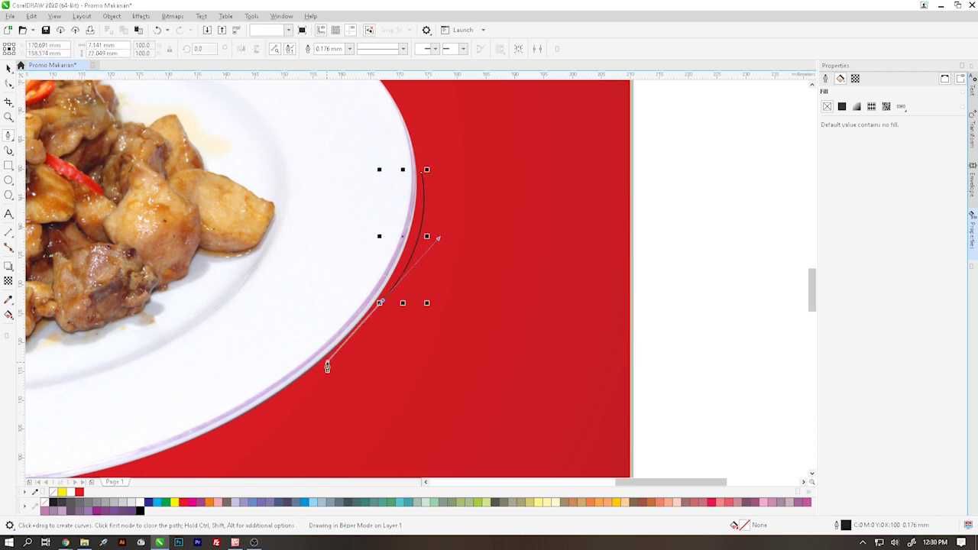
Apply a preset Artistic Media stroke with tapered ends to the curve beside the plate
{"action": "left_click", "coordinate": [9, 150]}
{"action": "left_click", "coordinate": [138, 48]}
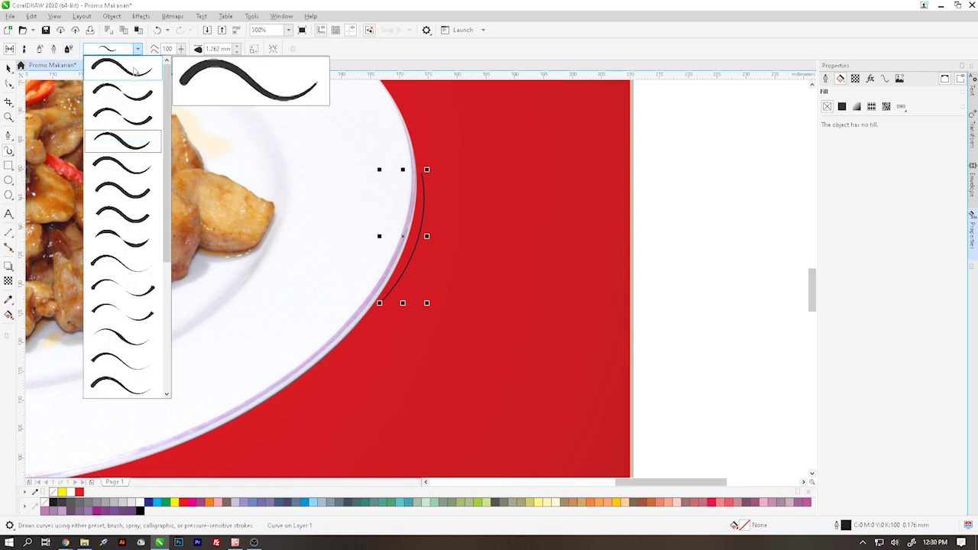
{"action": "left_click", "coordinate": [124, 141]}
{"action": "left_click", "coordinate": [138, 49]}
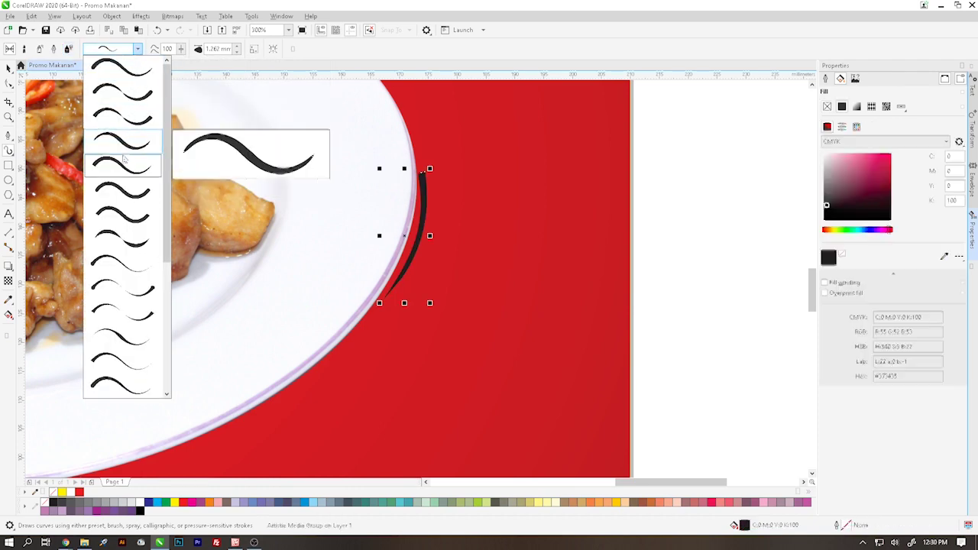
{"action": "left_click", "coordinate": [126, 142]}
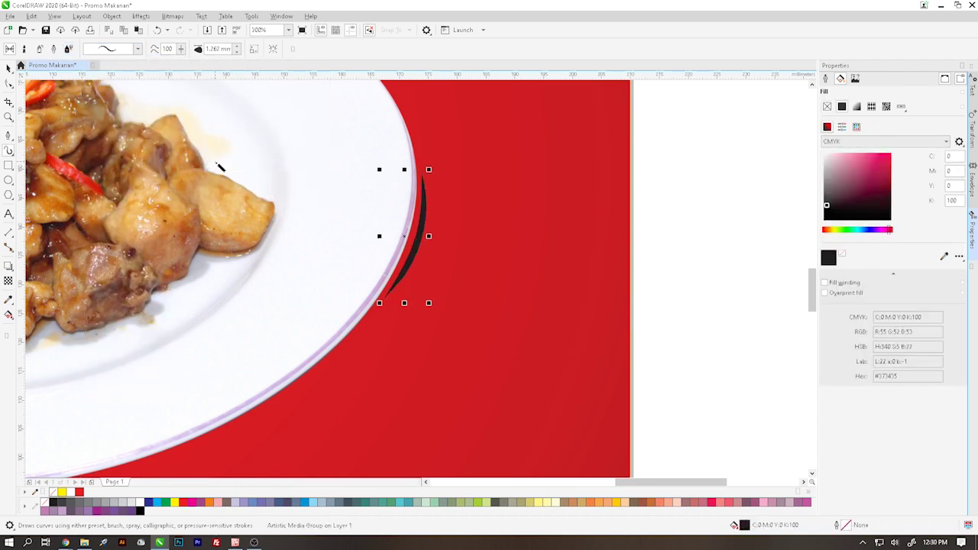
Fill the tapered stroke with yellow and set its width to 0.762 mm
{"action": "left_click", "coordinate": [175, 502]}
{"action": "scroll", "coordinate": [205, 405], "scroll_direction": "down", "scroll_amount": 2}
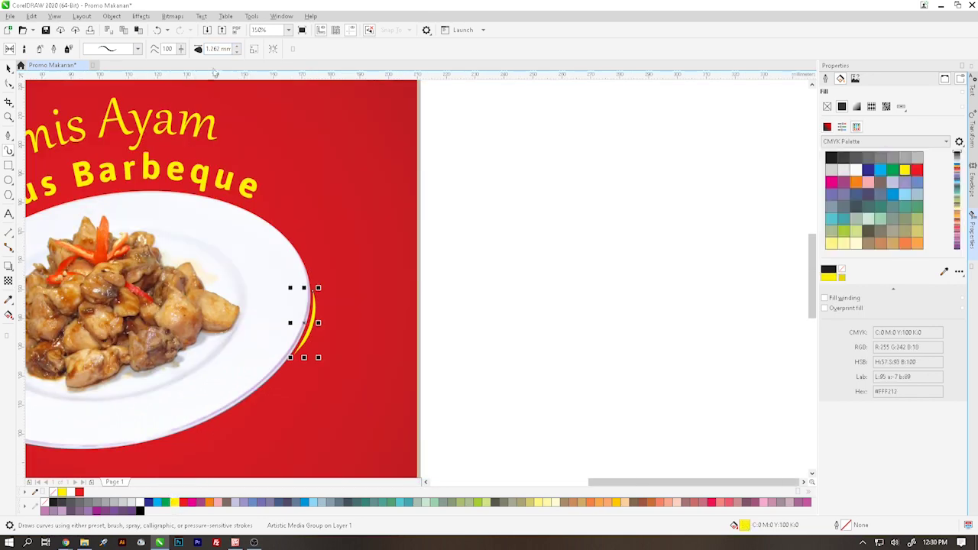
{"action": "left_click", "coordinate": [237, 53]}
Duplicate the yellow stroke and place the copy just outside the original, away from the plate
{"action": "left_click", "coordinate": [8, 67]}
{"action": "left_click_drag", "start_coordinate": [507, 277], "coordinate": [231, 410]}
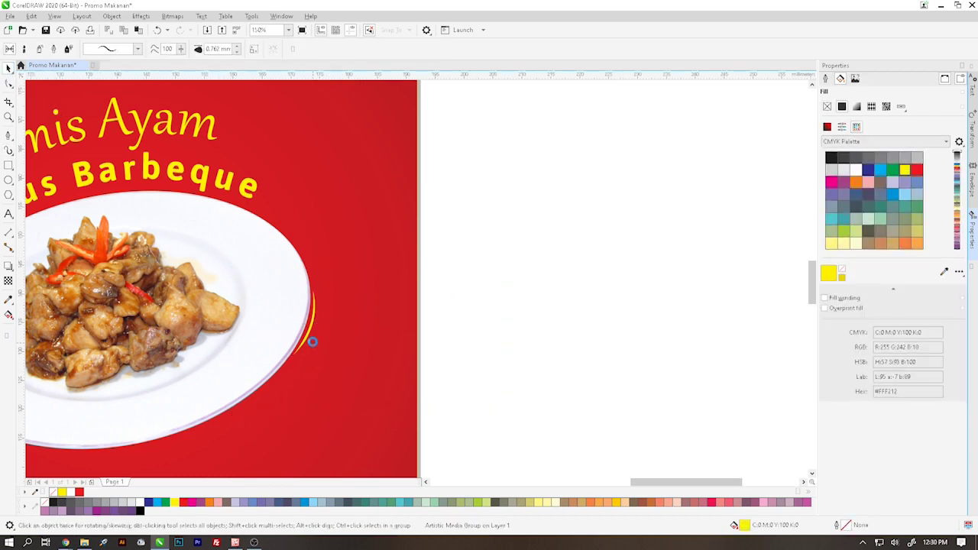
{"action": "scroll", "coordinate": [311, 329], "scroll_direction": "up", "scroll_amount": 3}
{"action": "left_click_drag", "start_coordinate": [313, 327], "coordinate": [334, 327]}
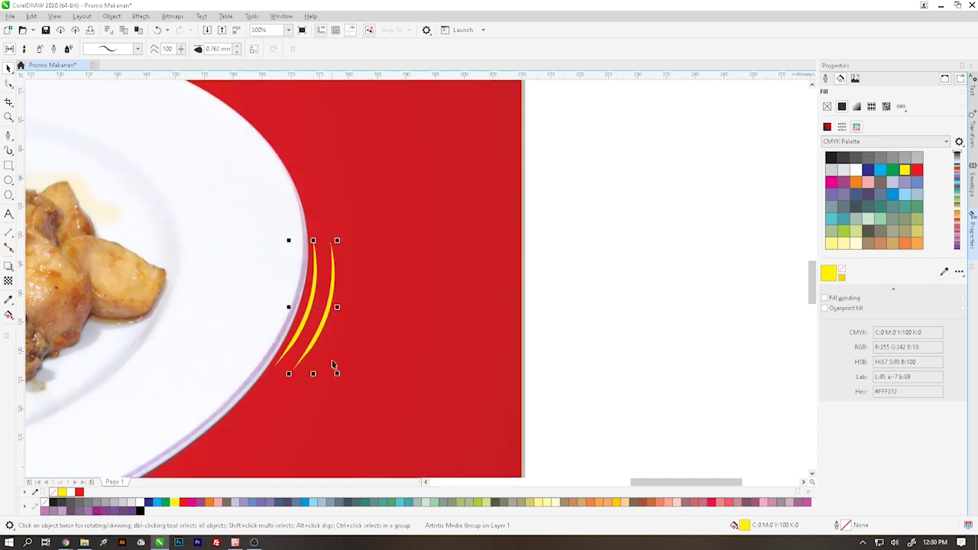
Scale down the outer stroke so it is shorter than the inner one and follows it closely
{"action": "left_click_drag", "start_coordinate": [337, 374], "coordinate": [319, 339]}
{"action": "scroll", "coordinate": [319, 340], "scroll_direction": "up", "scroll_amount": 2}
{"action": "mouse_move", "coordinate": [346, 381]}
{"action": "left_mouse_down"}
{"action": "mouse_move", "coordinate": [342, 373]}
{"action": "mouse_move", "coordinate": [357, 375]}
{"action": "left_mouse_up"}
{"action": "left_click", "coordinate": [305, 312]}
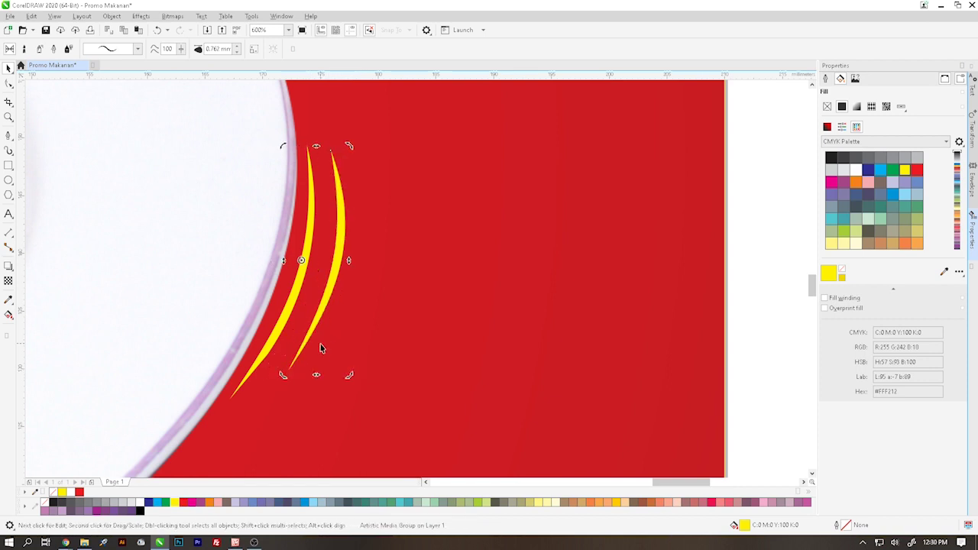
{"action": "key", "text": "ctrl+z"}
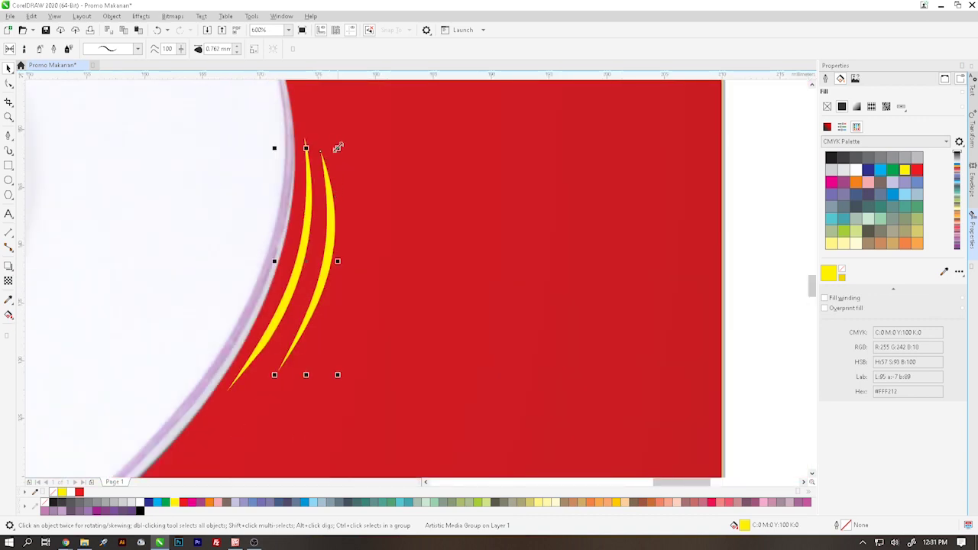
{"action": "left_click_drag", "start_coordinate": [338, 148], "coordinate": [343, 165]}
{"action": "left_click", "coordinate": [331, 212]}
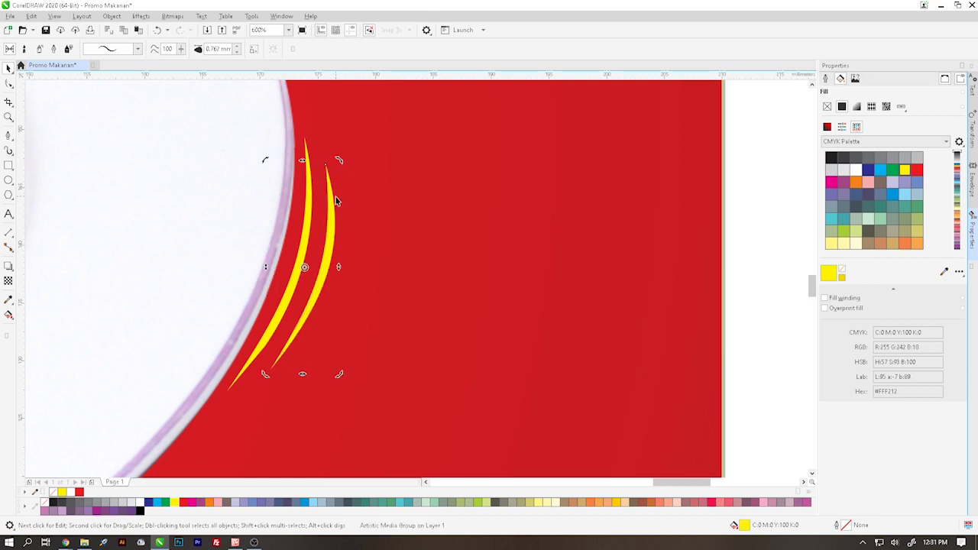
{"action": "scroll", "coordinate": [336, 201], "scroll_direction": "down", "scroll_amount": 2}
{"action": "left_click", "coordinate": [551, 203]}
Select both yellow strokes, rotate them slightly clockwise and shift them a little away from the plate's edge
{"action": "scroll", "coordinate": [587, 178], "scroll_direction": "down", "scroll_amount": 2}
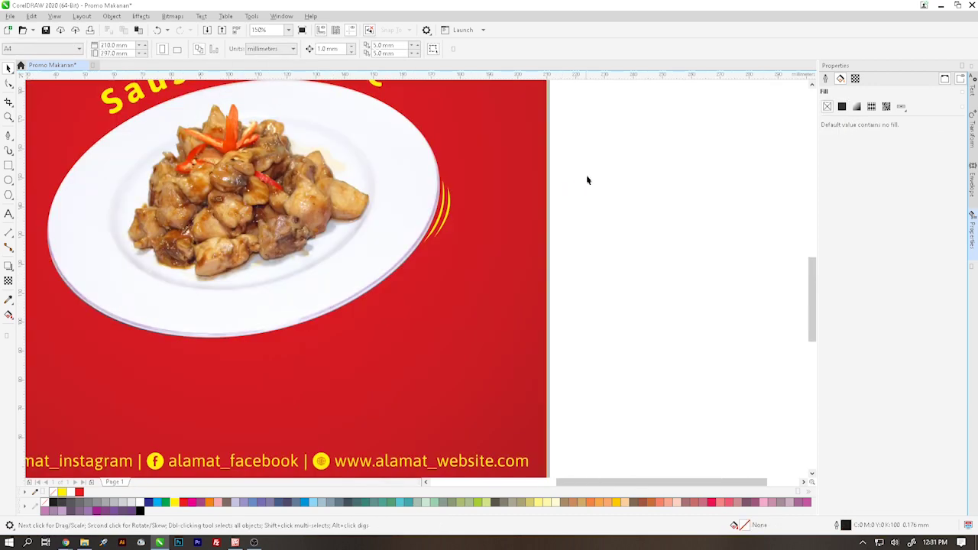
{"action": "left_click_drag", "start_coordinate": [600, 155], "coordinate": [389, 265]}
{"action": "scroll", "coordinate": [428, 252], "scroll_direction": "up", "scroll_amount": 2}
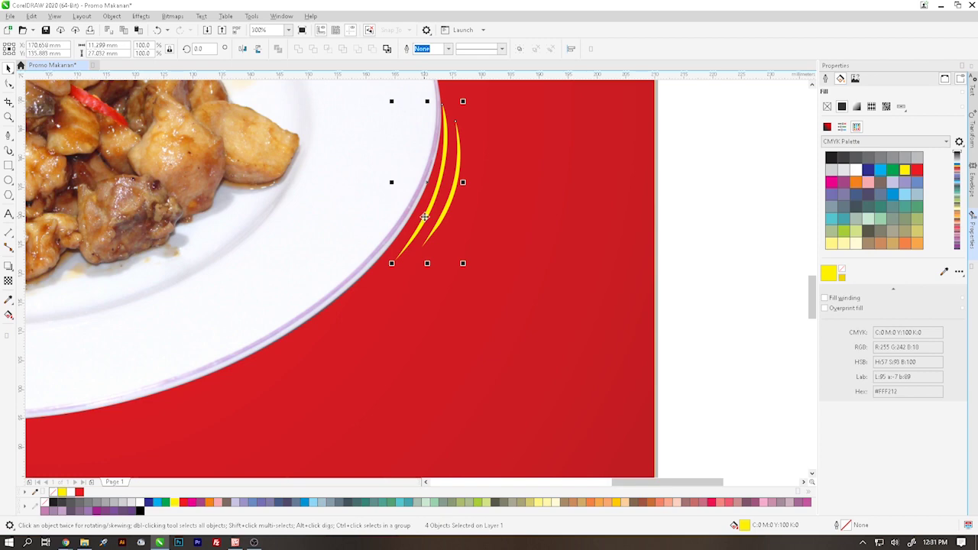
{"action": "left_click", "coordinate": [425, 218]}
{"action": "left_click_drag", "start_coordinate": [465, 100], "coordinate": [472, 104]}
{"action": "scroll", "coordinate": [444, 191], "scroll_direction": "up", "scroll_amount": 1}
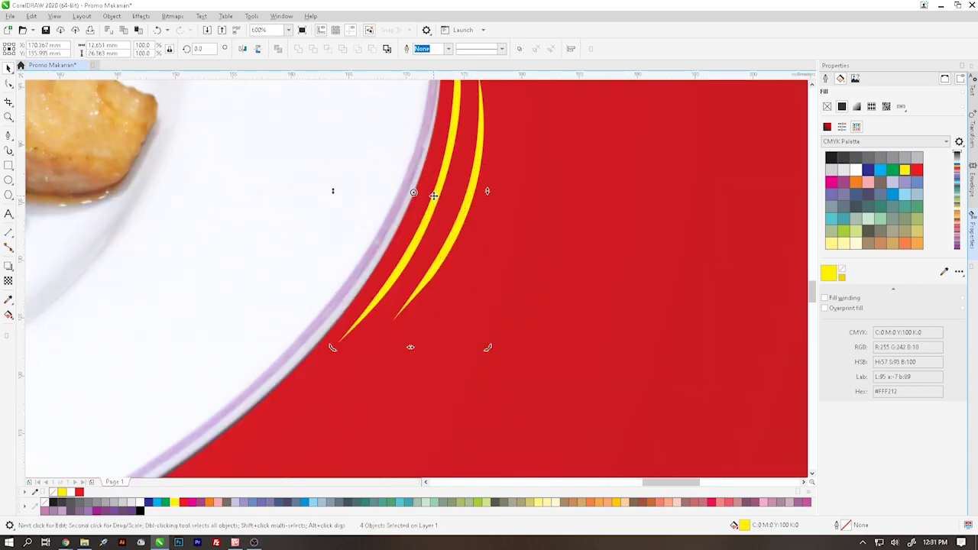
{"action": "left_click", "coordinate": [442, 198]}
{"action": "scroll", "coordinate": [441, 198], "scroll_direction": "down", "scroll_amount": 1}
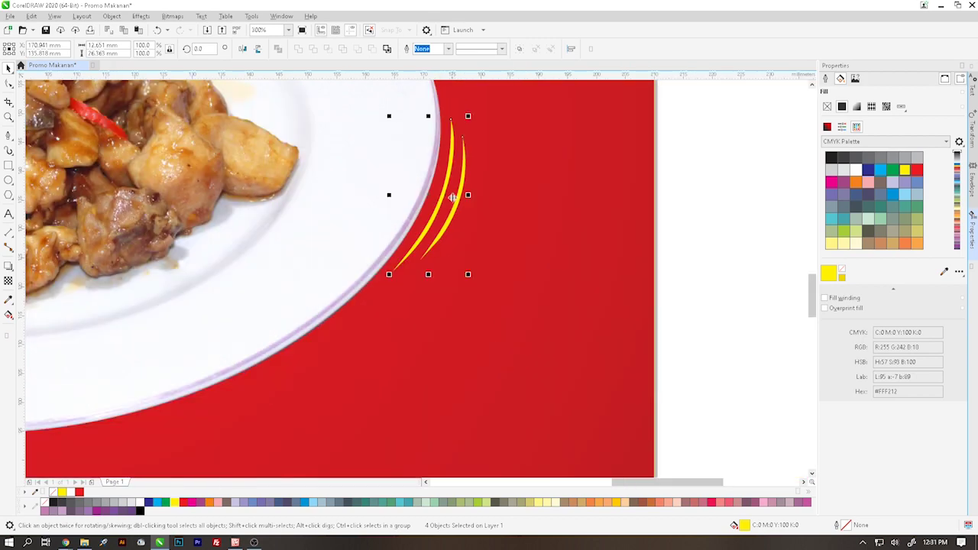
{"action": "scroll", "coordinate": [453, 198], "scroll_direction": "down", "scroll_amount": 2}
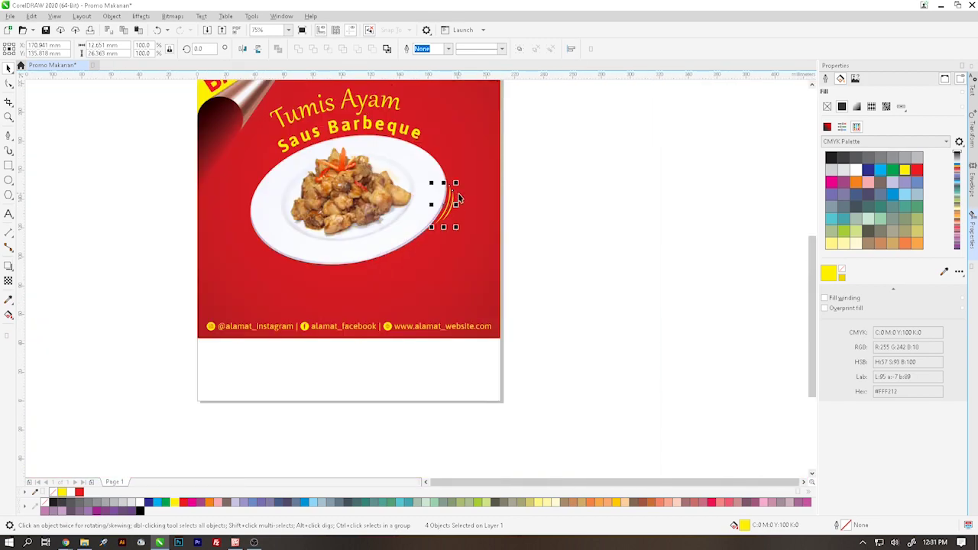
{"action": "scroll", "coordinate": [454, 185], "scroll_direction": "up", "scroll_amount": 1}
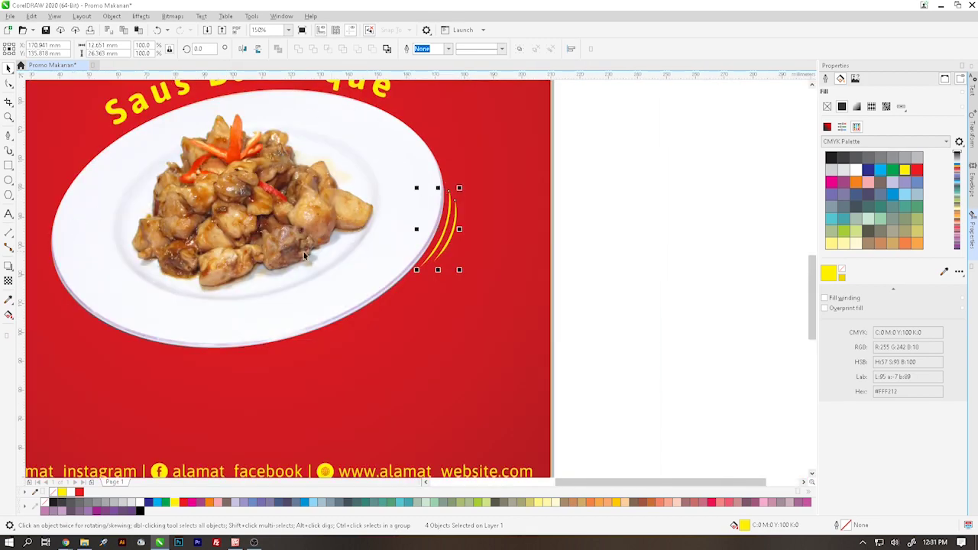
Try a stroke width of 1.262 mm on both yellow strokes beside the plate
{"action": "left_click", "coordinate": [9, 150]}
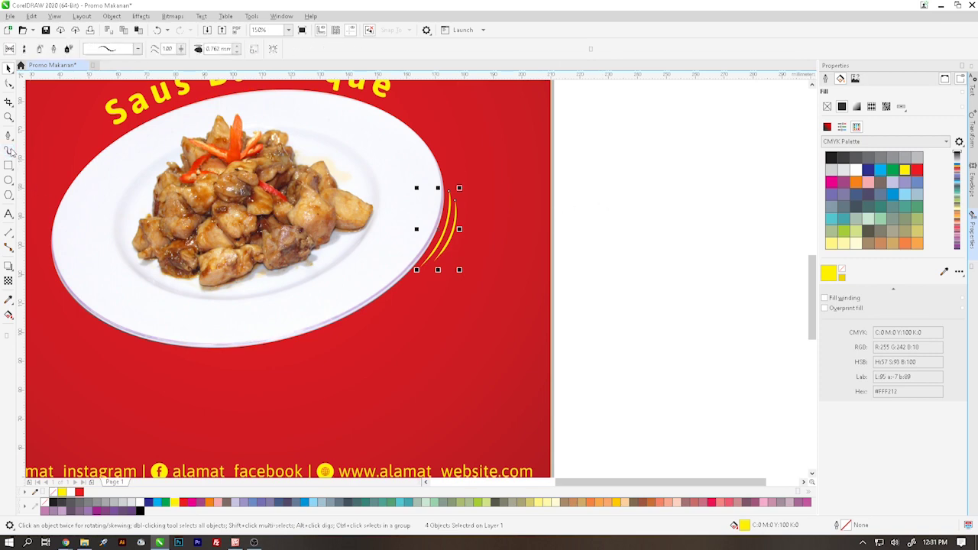
{"action": "left_click", "coordinate": [237, 47]}
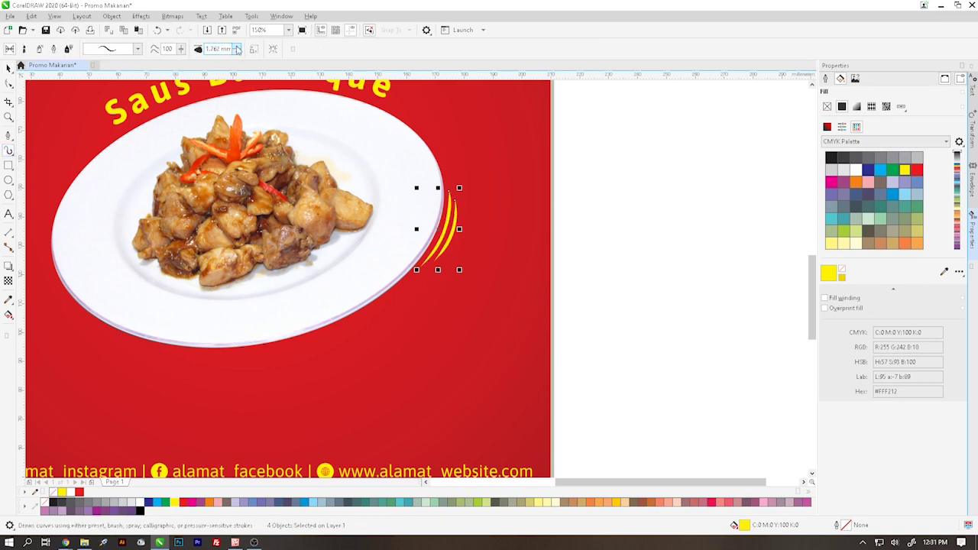
{"action": "scroll", "coordinate": [336, 150], "scroll_direction": "down", "scroll_amount": 1}
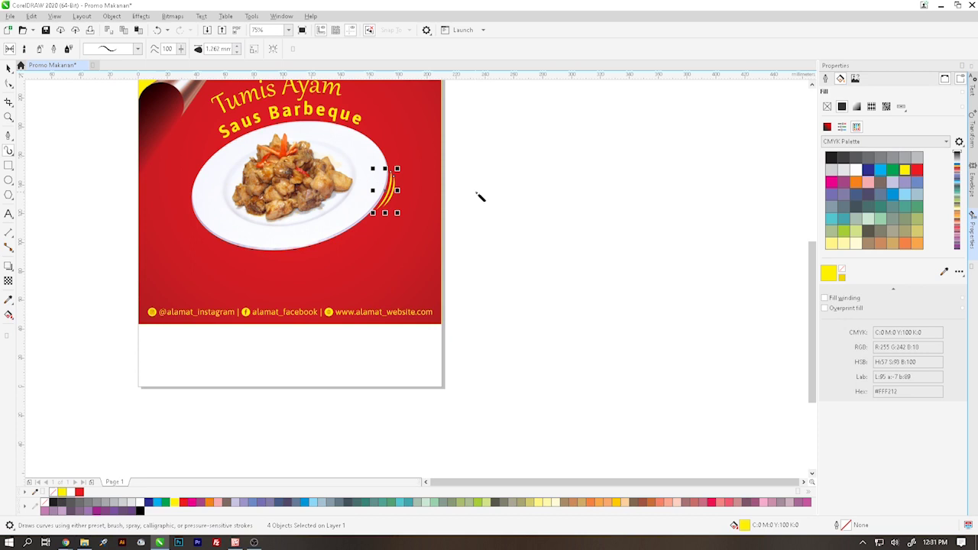
{"action": "left_click", "coordinate": [9, 68]}
{"action": "left_click", "coordinate": [424, 176]}
{"action": "left_click", "coordinate": [485, 189]}
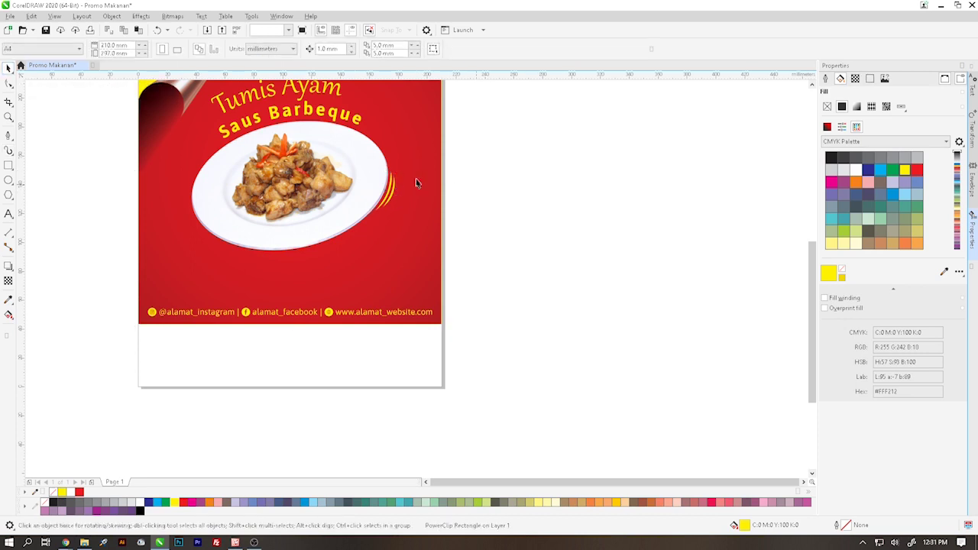
{"action": "scroll", "coordinate": [393, 195], "scroll_direction": "up", "scroll_amount": 2}
{"action": "scroll", "coordinate": [390, 205], "scroll_direction": "down", "scroll_amount": 1}
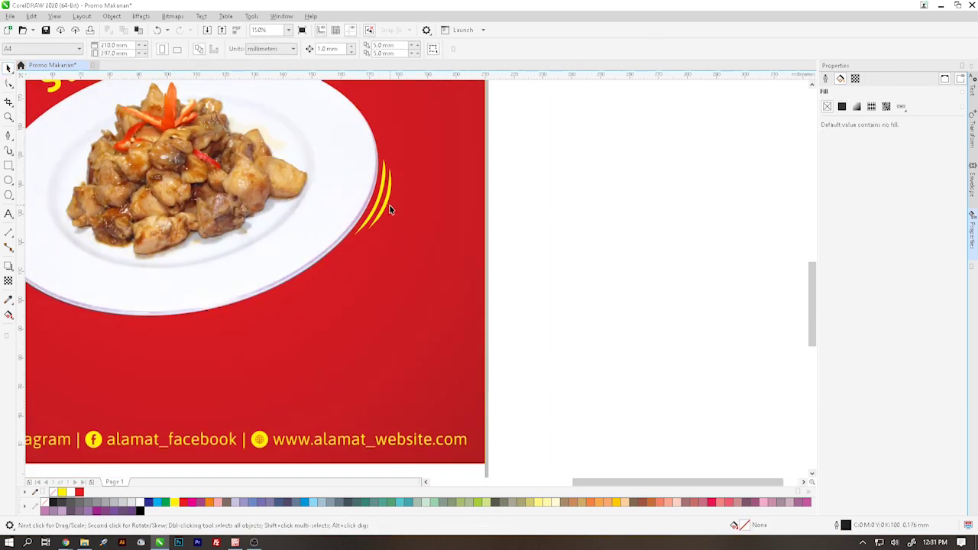
Reselect the pair of yellow strokes at the plate's right edge and thicken both to 1.262 mm
{"action": "left_click", "coordinate": [388, 211]}
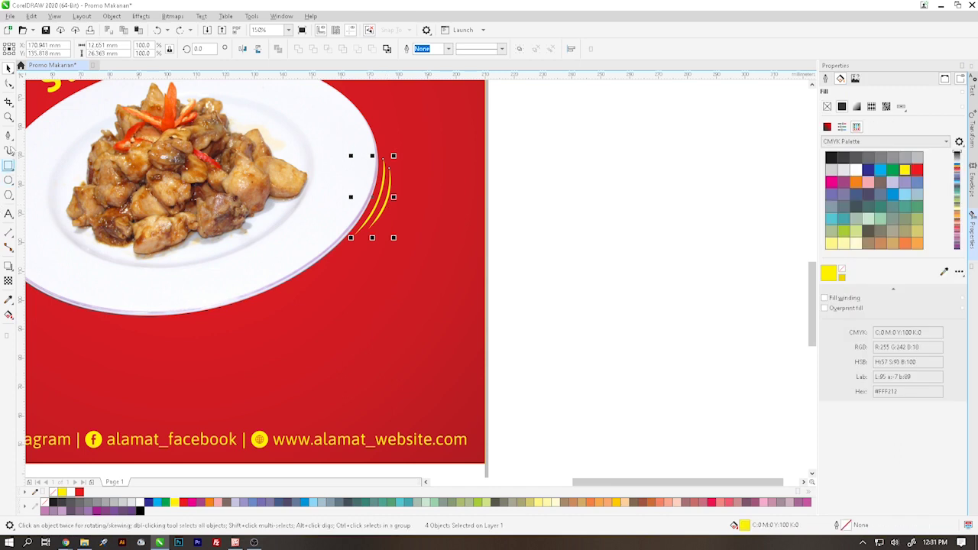
{"action": "left_click", "coordinate": [9, 150]}
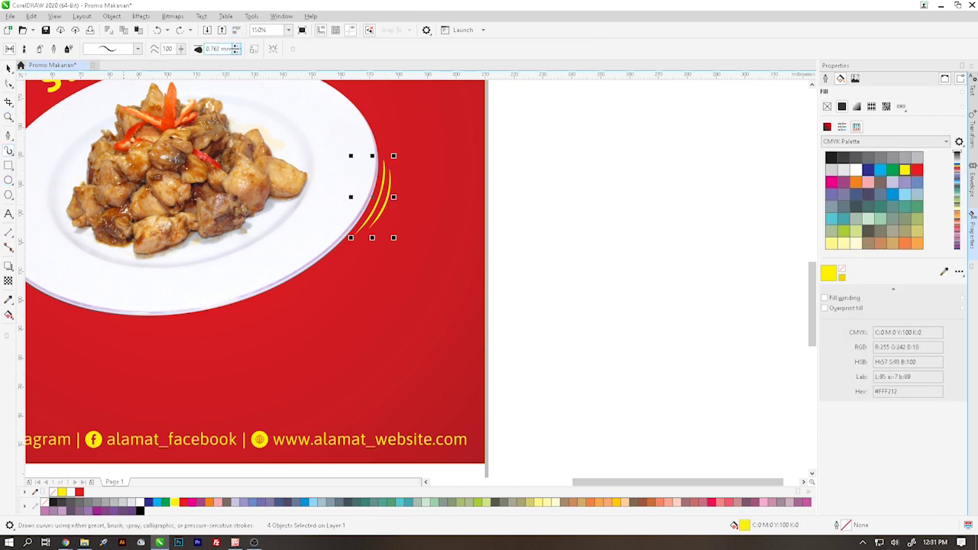
{"action": "left_click", "coordinate": [9, 68]}
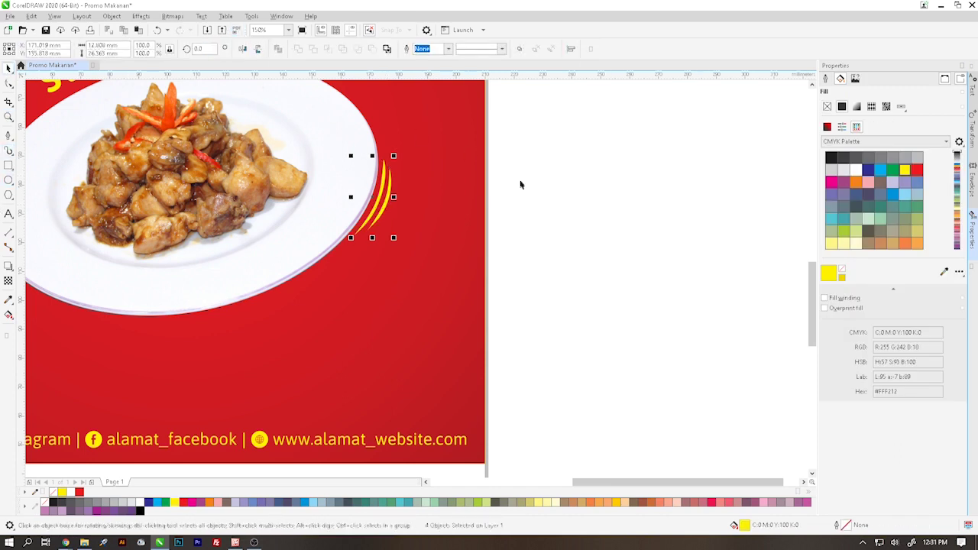
{"action": "left_click", "coordinate": [528, 242]}
Move the outer yellow stroke slightly away from the inner one to widen the gap between them
{"action": "scroll", "coordinate": [471, 218], "scroll_direction": "down", "scroll_amount": 3}
{"action": "scroll", "coordinate": [458, 221], "scroll_direction": "up", "scroll_amount": 4}
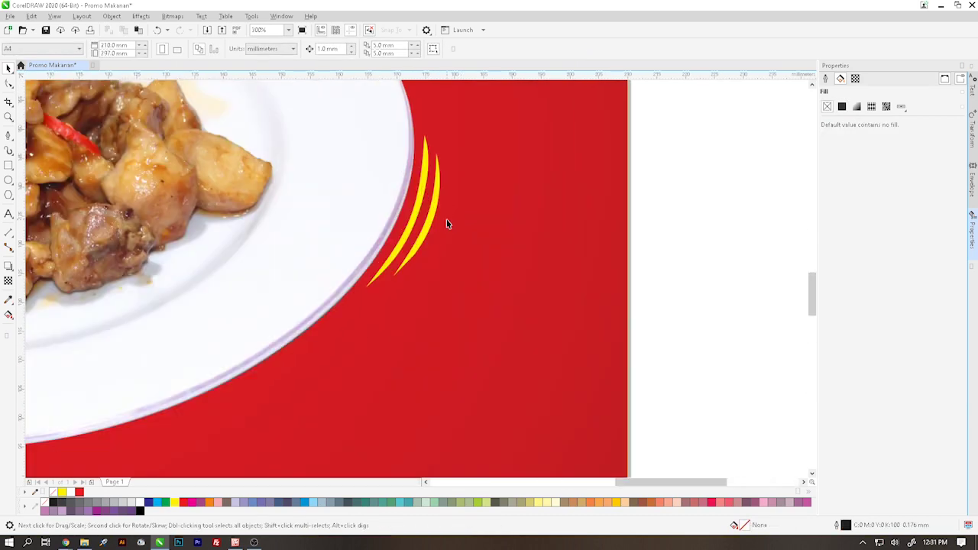
{"action": "scroll", "coordinate": [447, 224], "scroll_direction": "up", "scroll_amount": 2}
{"action": "left_click", "coordinate": [411, 225]}
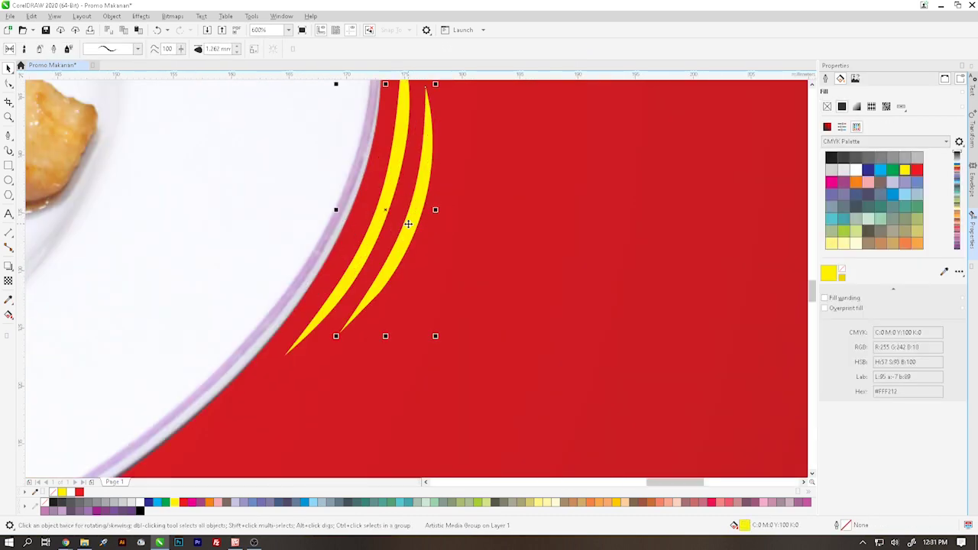
{"action": "left_click_drag", "start_coordinate": [409, 224], "coordinate": [415, 225]}
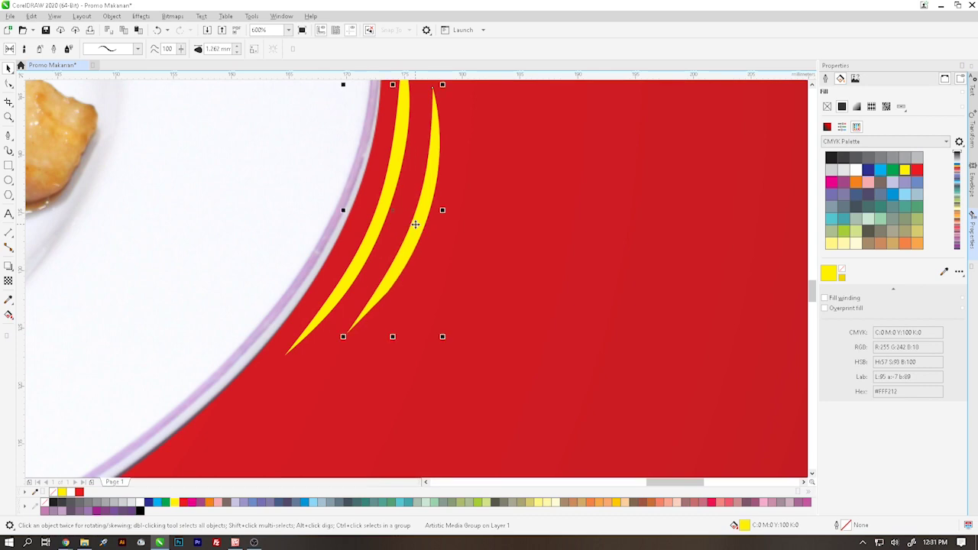
{"action": "scroll", "coordinate": [415, 225], "scroll_direction": "down", "scroll_amount": 2}
{"action": "scroll", "coordinate": [415, 225], "scroll_direction": "down", "scroll_amount": 2}
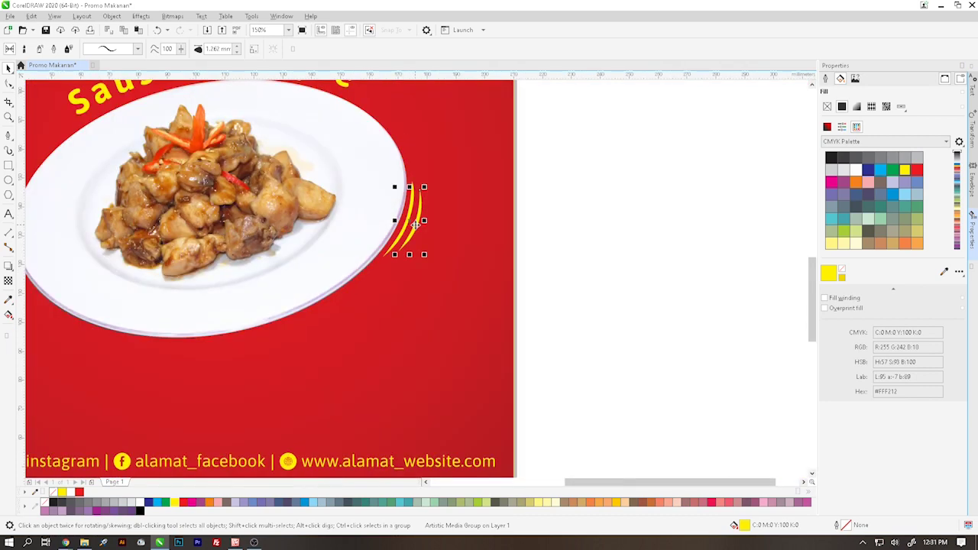
Select both yellow strokes and place a copy of the pair beside the plate's left edge
{"action": "scroll", "coordinate": [415, 225], "scroll_direction": "down", "scroll_amount": 2}
{"action": "left_click", "coordinate": [482, 209]}
{"action": "left_click_drag", "start_coordinate": [528, 179], "coordinate": [399, 255]}
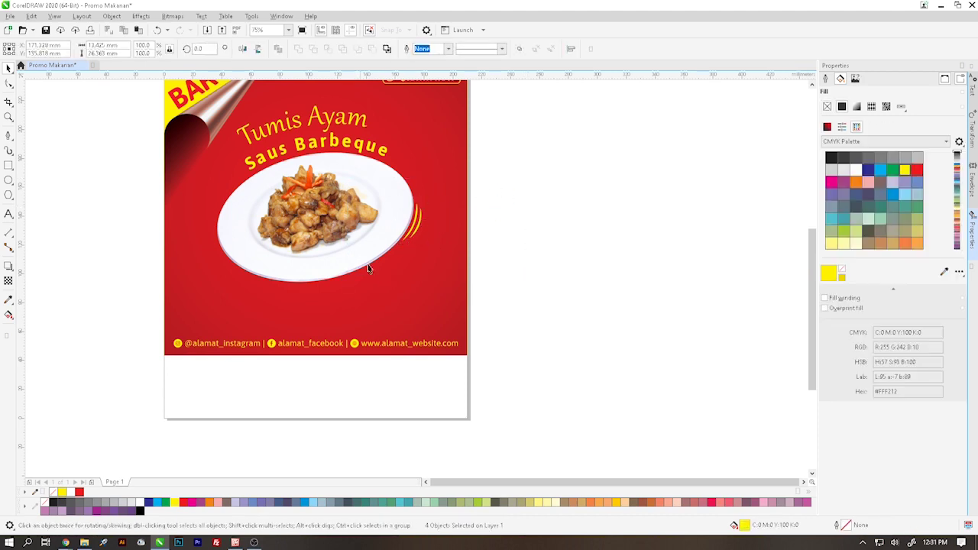
{"action": "left_click_drag", "start_coordinate": [417, 223], "coordinate": [208, 217]}
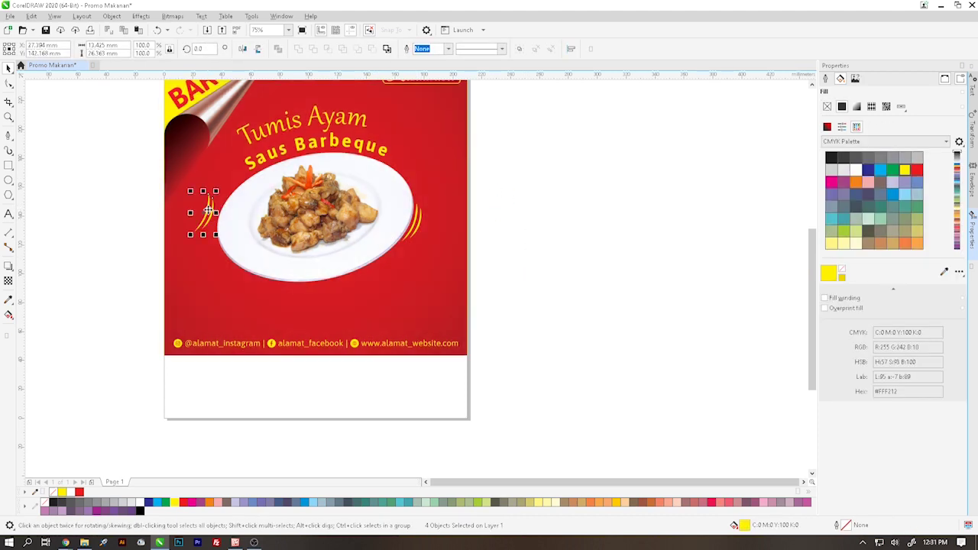
Rotate the copied strokes so they curve around the plate's left side, and move them close to its rim
{"action": "scroll", "coordinate": [208, 217], "scroll_direction": "up", "scroll_amount": 2}
{"action": "left_click_drag", "start_coordinate": [223, 171], "coordinate": [171, 279]}
{"action": "scroll", "coordinate": [212, 192], "scroll_direction": "up", "scroll_amount": 2}
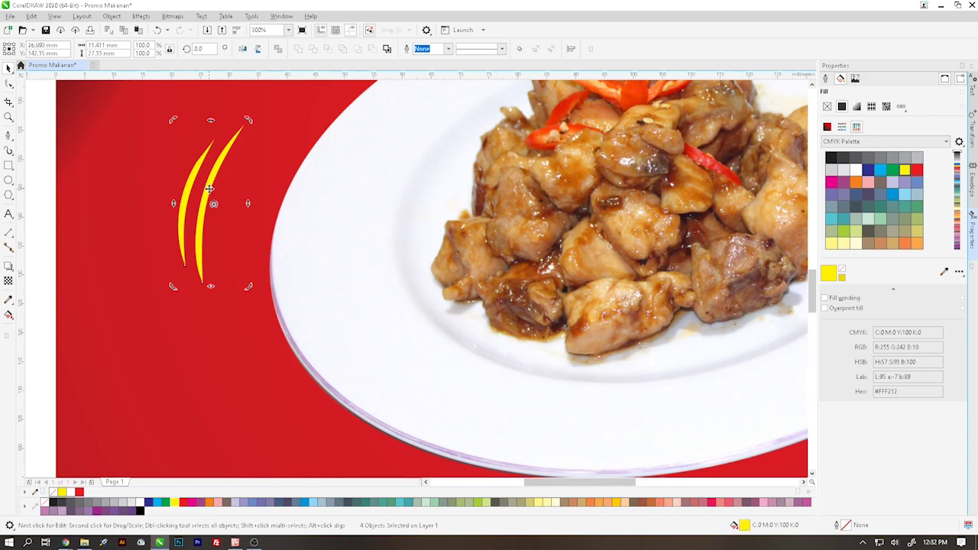
{"action": "left_click_drag", "start_coordinate": [210, 188], "coordinate": [261, 205]}
{"action": "scroll", "coordinate": [259, 202], "scroll_direction": "up", "scroll_amount": 2}
{"action": "scroll", "coordinate": [262, 205], "scroll_direction": "down", "scroll_amount": 4}
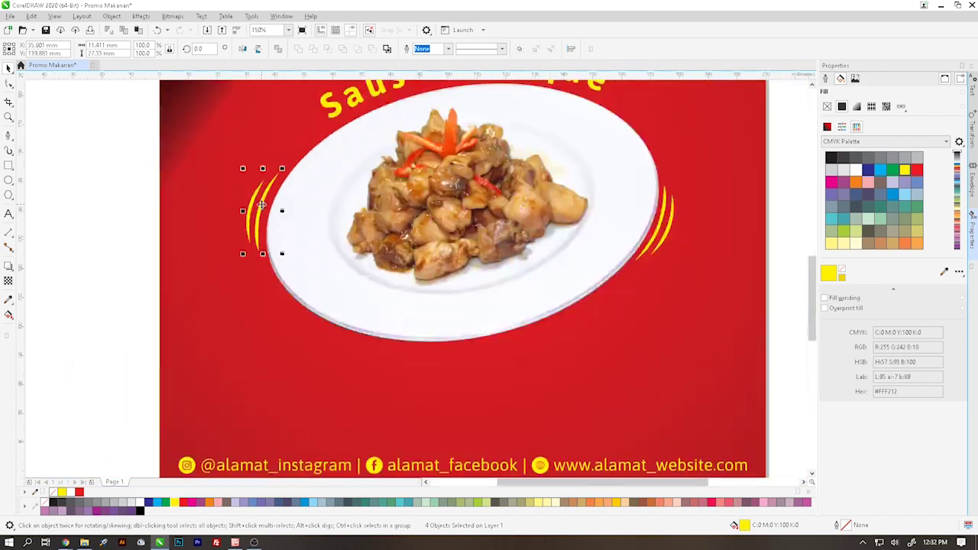
Nudge the left pair of strokes slightly closer to the plate's rim and deselect it
{"action": "scroll", "coordinate": [262, 205], "scroll_direction": "up", "scroll_amount": 2}
{"action": "scroll", "coordinate": [262, 205], "scroll_direction": "up", "scroll_amount": 6}
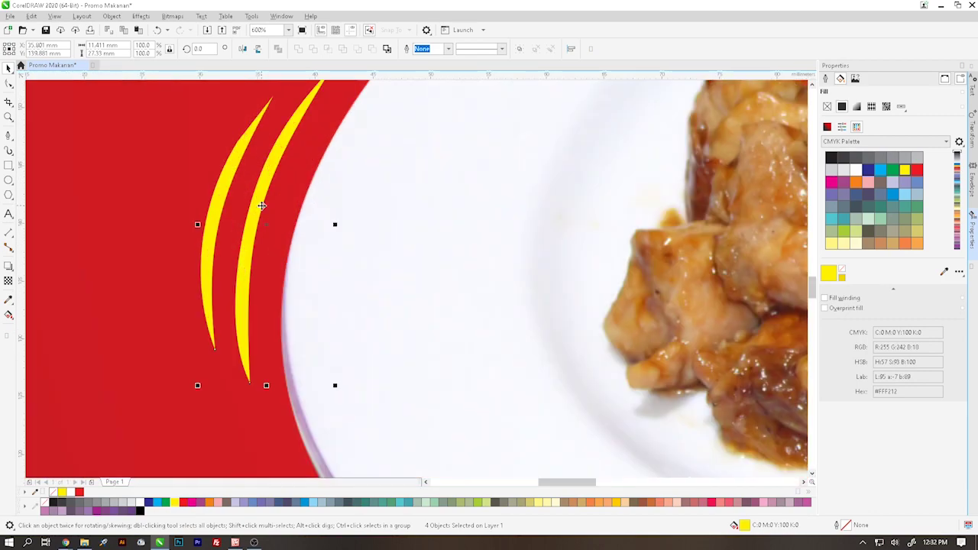
{"action": "left_click_drag", "start_coordinate": [261, 205], "coordinate": [268, 208]}
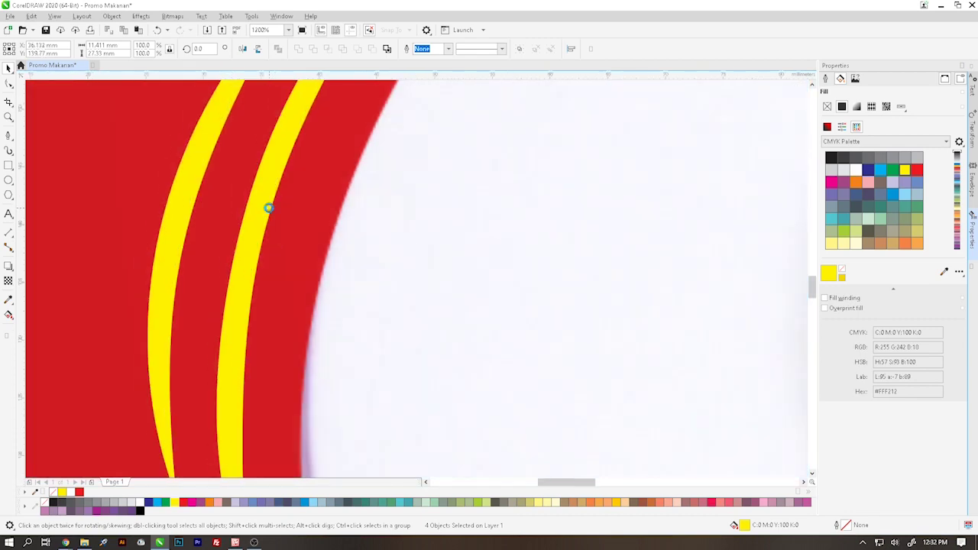
{"action": "scroll", "coordinate": [268, 208], "scroll_direction": "down", "scroll_amount": 6}
{"action": "scroll", "coordinate": [267, 208], "scroll_direction": "down", "scroll_amount": 1}
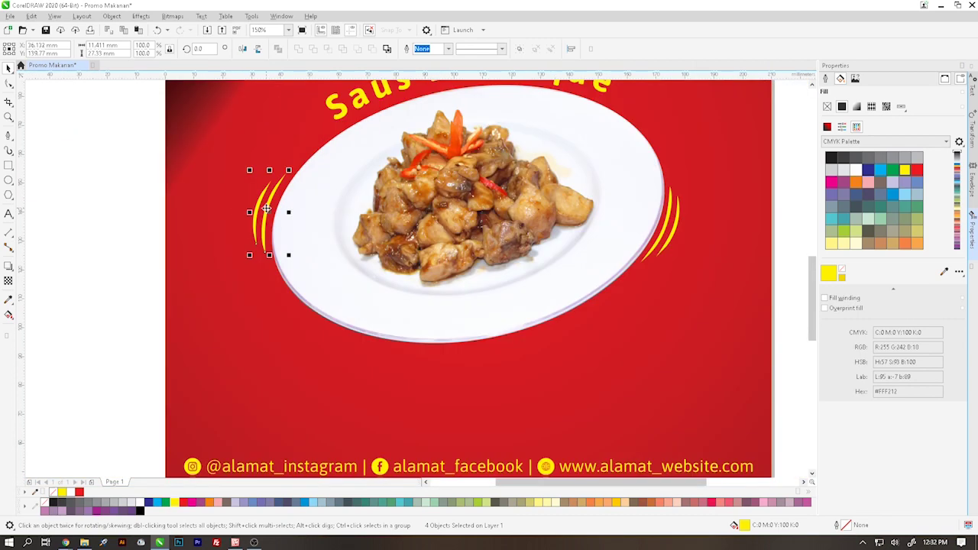
{"action": "scroll", "coordinate": [264, 208], "scroll_direction": "down", "scroll_amount": 1}
{"action": "left_click", "coordinate": [534, 217]}
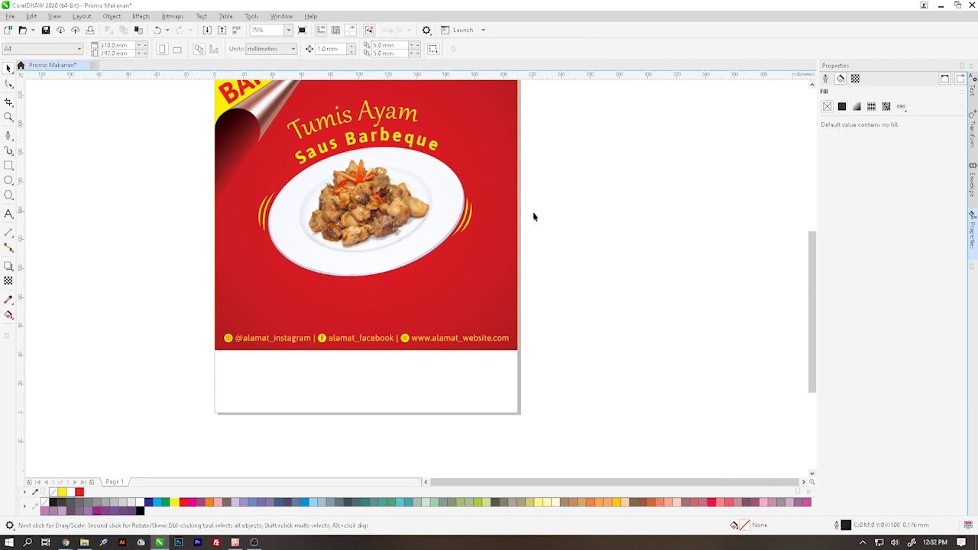
Rotate the right pair of yellow strokes slightly clockwise and shift it a little away from the plate
{"action": "left_click_drag", "start_coordinate": [571, 174], "coordinate": [430, 234]}
{"action": "scroll", "coordinate": [466, 238], "scroll_direction": "up", "scroll_amount": 3}
{"action": "left_click", "coordinate": [462, 201]}
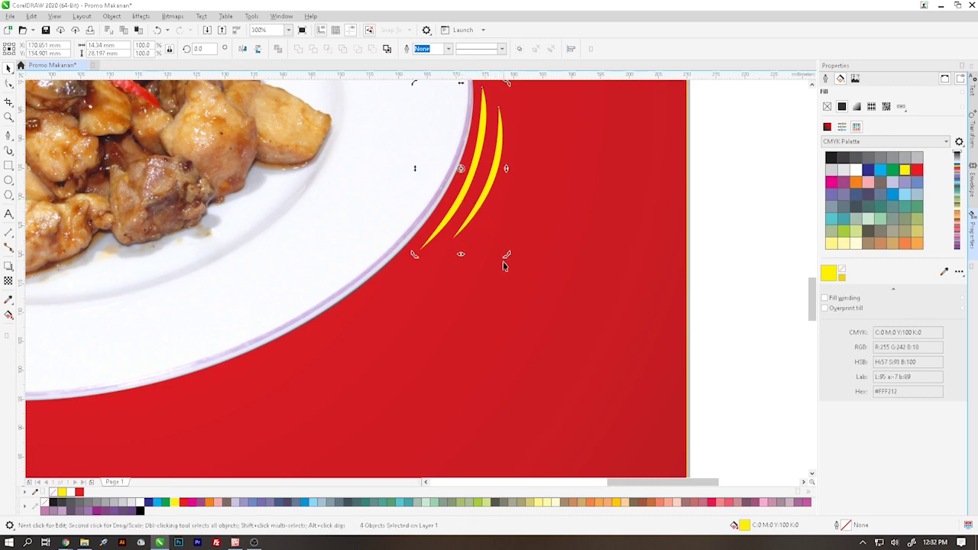
{"action": "mouse_move", "coordinate": [508, 255]}
{"action": "left_mouse_down"}
{"action": "mouse_move", "coordinate": [511, 266]}
{"action": "mouse_move", "coordinate": [505, 259]}
{"action": "left_mouse_up"}
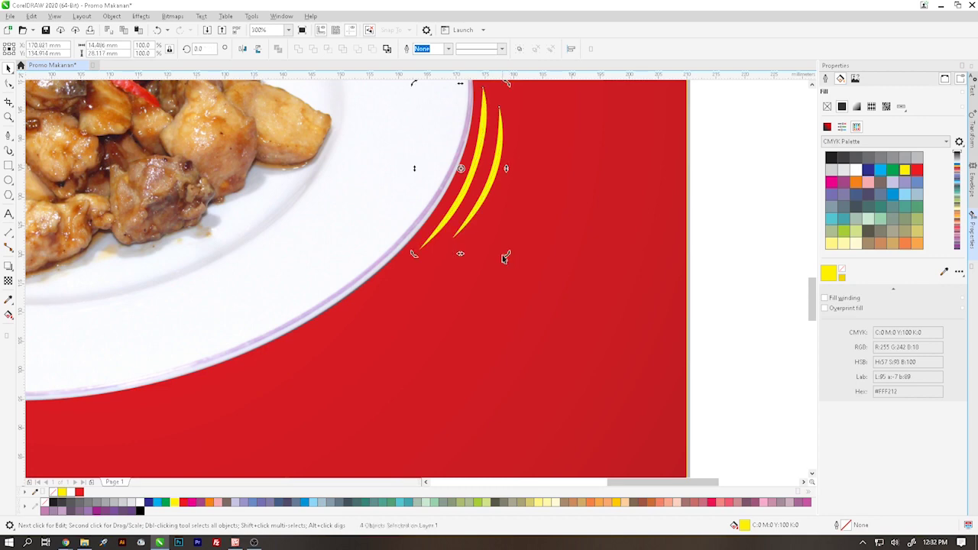
{"action": "left_click", "coordinate": [468, 190]}
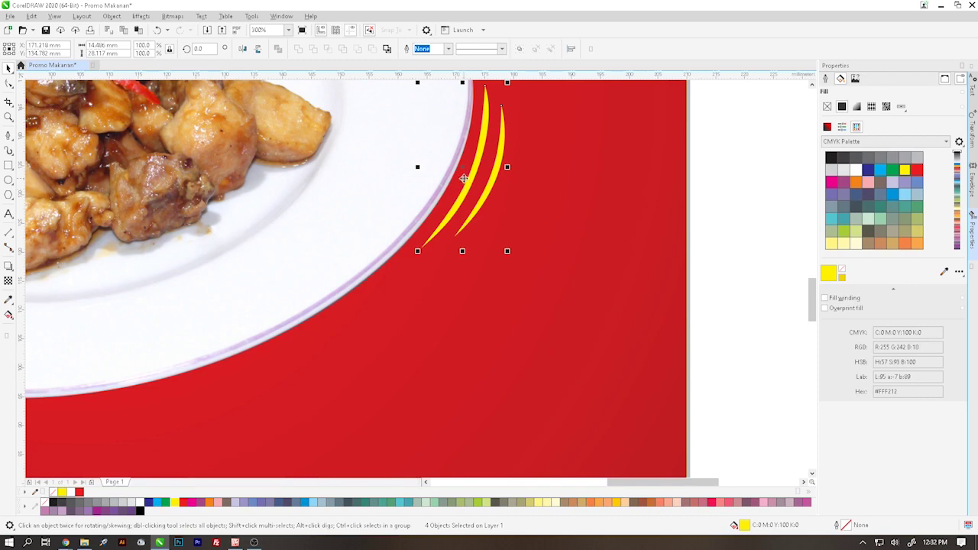
Fine-tune the right pair with one more small clockwise rotation to match the rim's curve, and deselect it
{"action": "scroll", "coordinate": [440, 245], "scroll_direction": "up", "scroll_amount": 1}
{"action": "scroll", "coordinate": [405, 259], "scroll_direction": "up", "scroll_amount": 1}
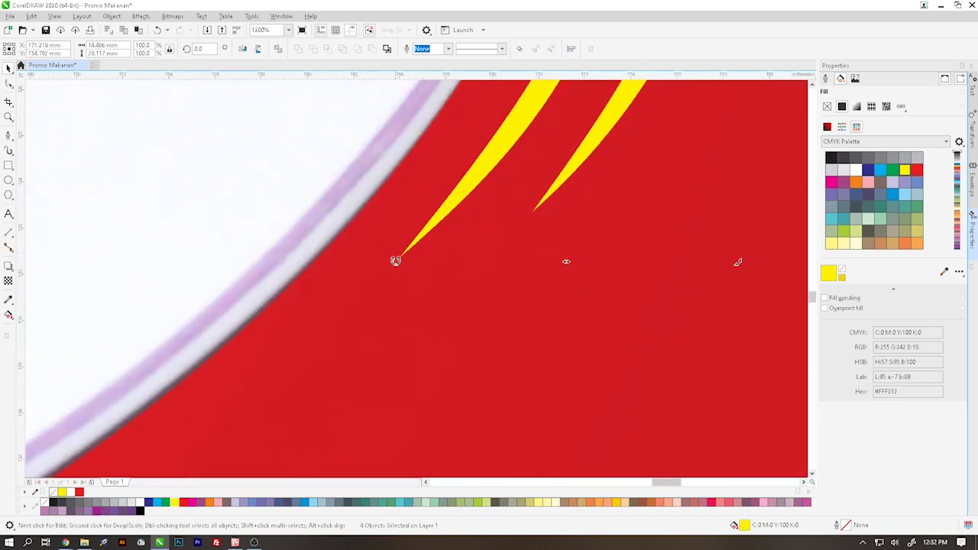
{"action": "left_click", "coordinate": [389, 262]}
{"action": "scroll", "coordinate": [389, 262], "scroll_direction": "down", "scroll_amount": 3}
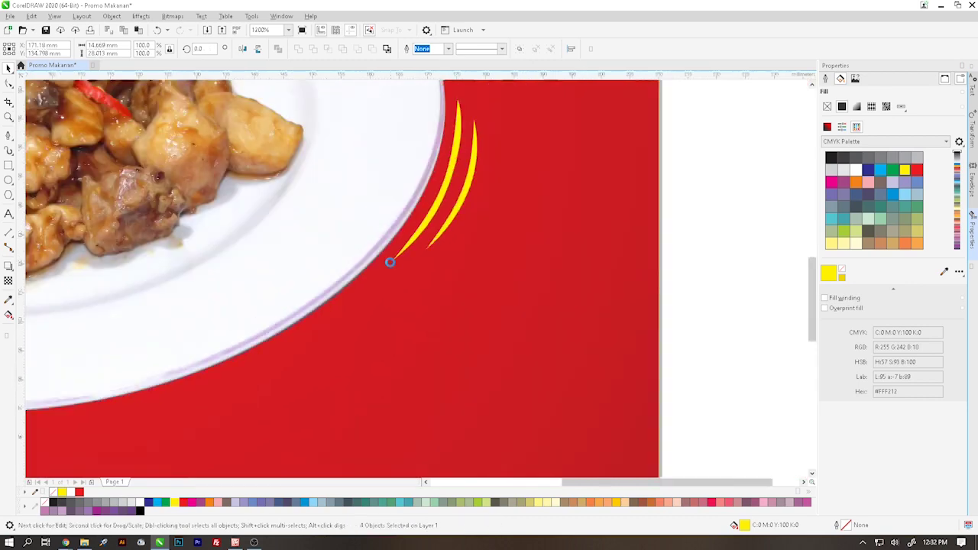
{"action": "scroll", "coordinate": [590, 267], "scroll_direction": "down", "scroll_amount": 1}
{"action": "left_click", "coordinate": [600, 263]}
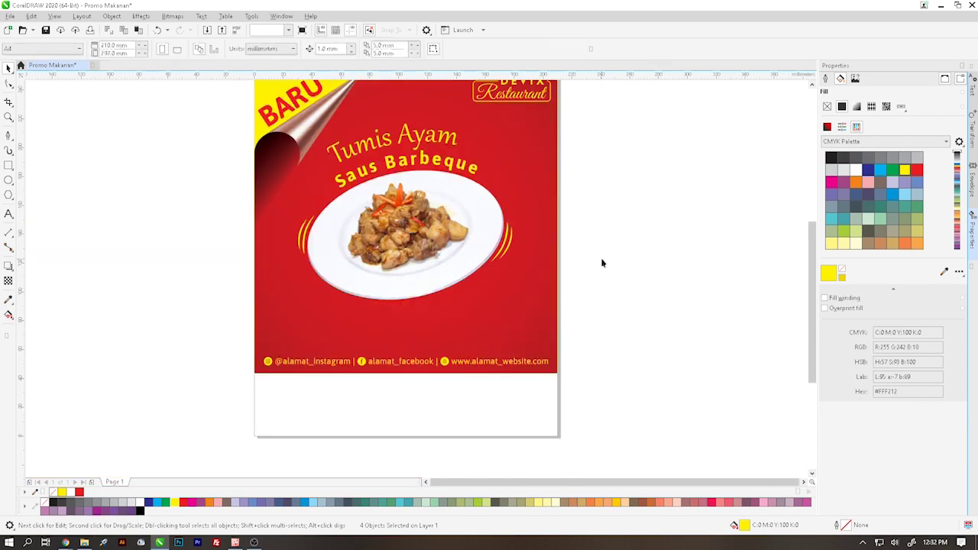
Draw four small circles about 2 to 2.5 mm across, scattered between the corner curl, dish name and plate's lower left
{"action": "scroll", "coordinate": [569, 254], "scroll_direction": "down", "scroll_amount": 1}
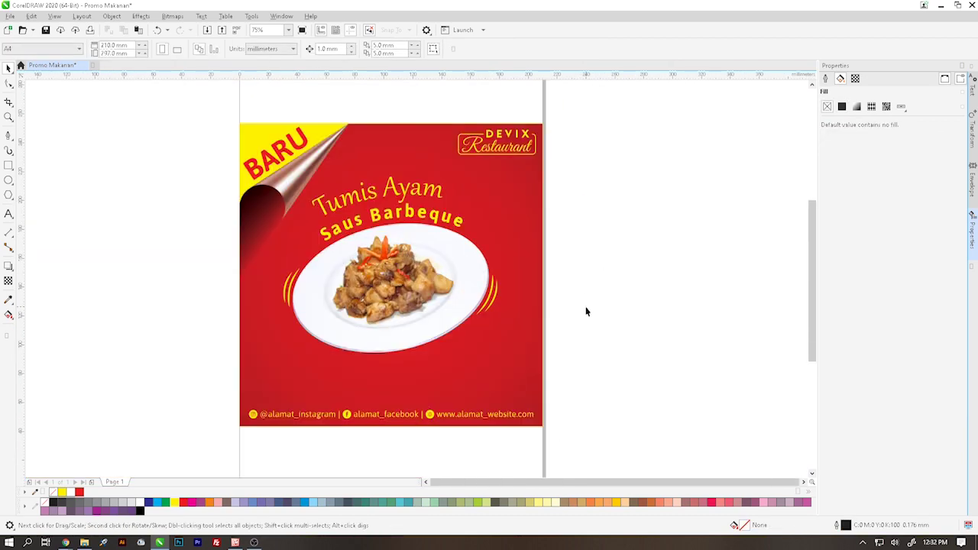
{"action": "scroll", "coordinate": [586, 311], "scroll_direction": "up", "scroll_amount": 1}
{"action": "scroll", "coordinate": [814, 295], "scroll_direction": "up", "scroll_amount": 1}
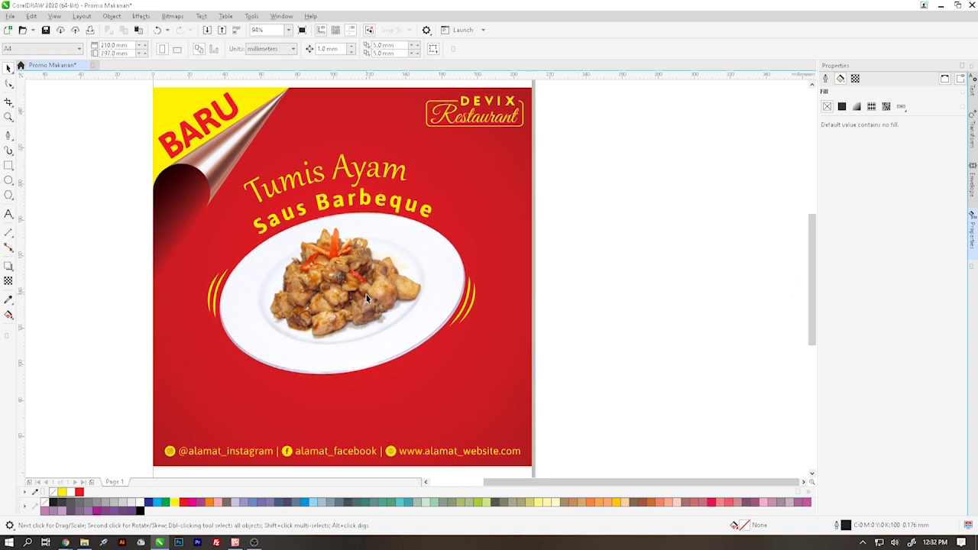
{"action": "left_click", "coordinate": [9, 180]}
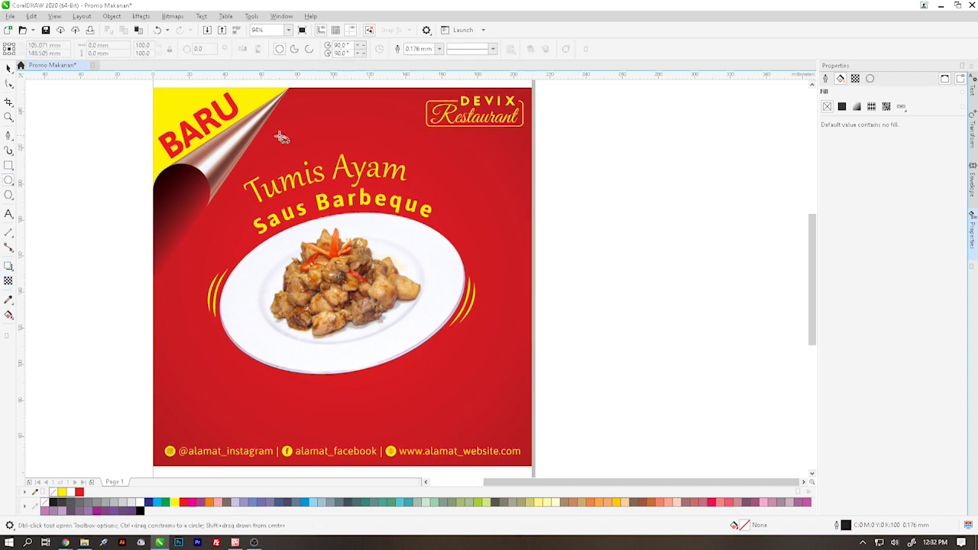
{"action": "left_click_drag", "start_coordinate": [269, 142], "coordinate": [274, 147]}
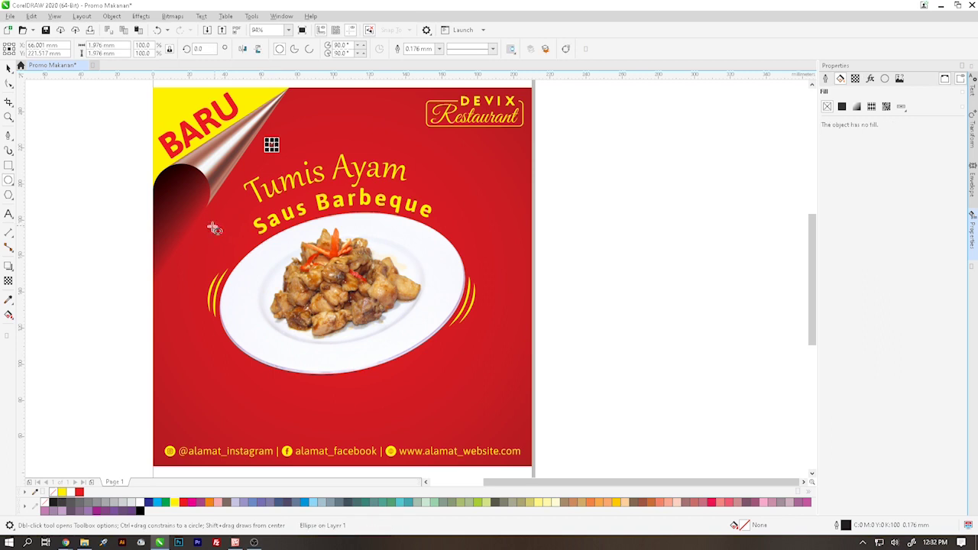
{"action": "left_click_drag", "start_coordinate": [173, 210], "coordinate": [226, 245]}
{"action": "left_click", "coordinate": [192, 354]}
{"action": "left_click_drag", "start_coordinate": [192, 354], "coordinate": [197, 360]}
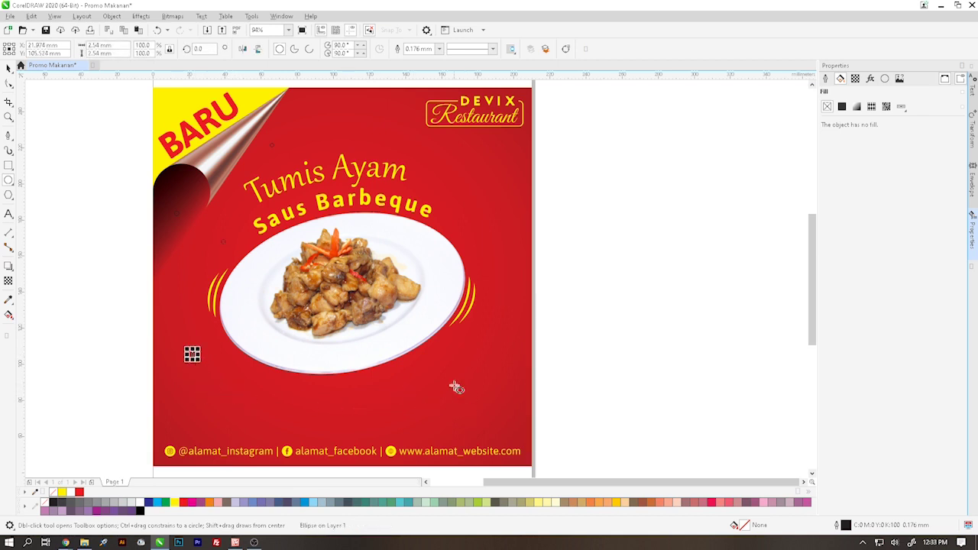
Add four more small circles about 2.3 to 2.8 mm across, scattered right of the plate, below it and around the dish name
{"action": "left_click_drag", "start_coordinate": [456, 390], "coordinate": [458, 393]}
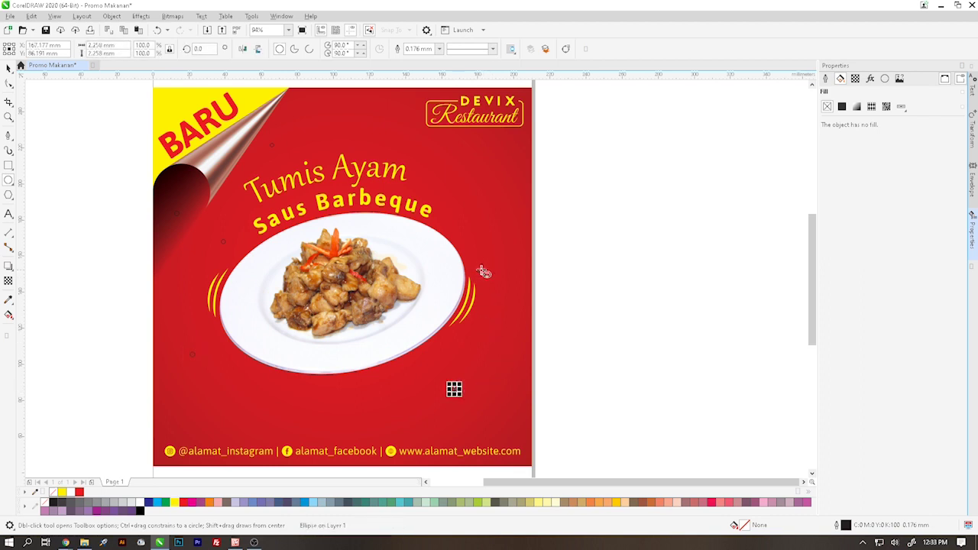
{"action": "left_click_drag", "start_coordinate": [502, 308], "coordinate": [508, 312]}
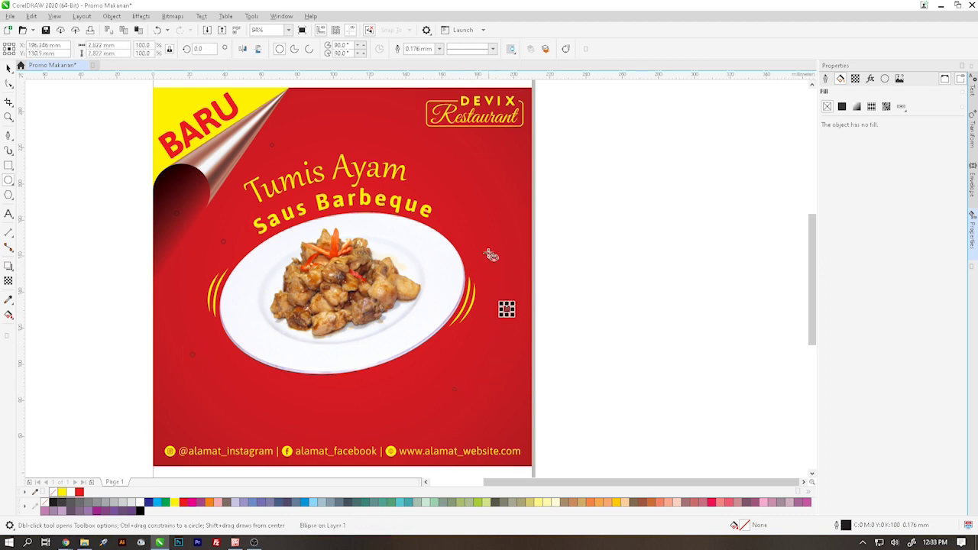
{"action": "left_click_drag", "start_coordinate": [449, 204], "coordinate": [455, 212]}
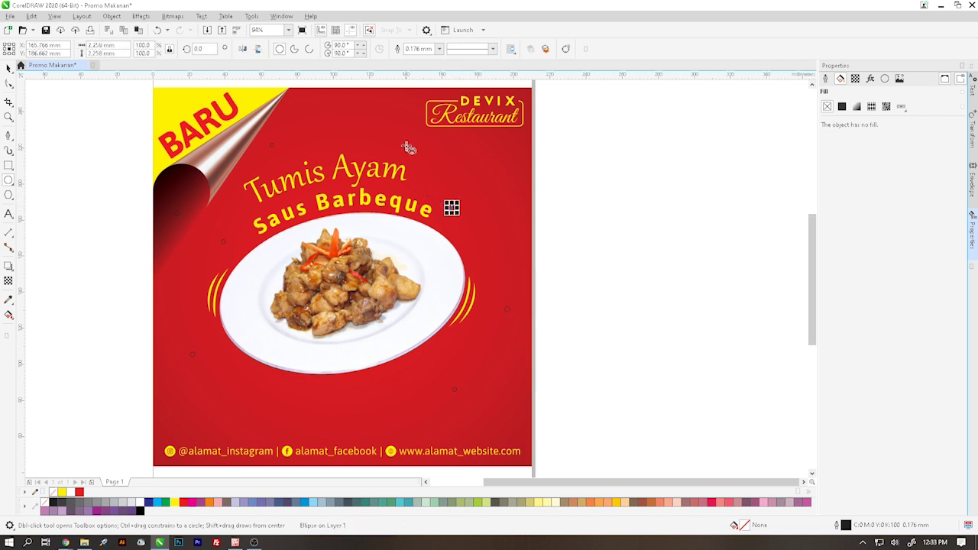
{"action": "left_click_drag", "start_coordinate": [395, 133], "coordinate": [400, 140]}
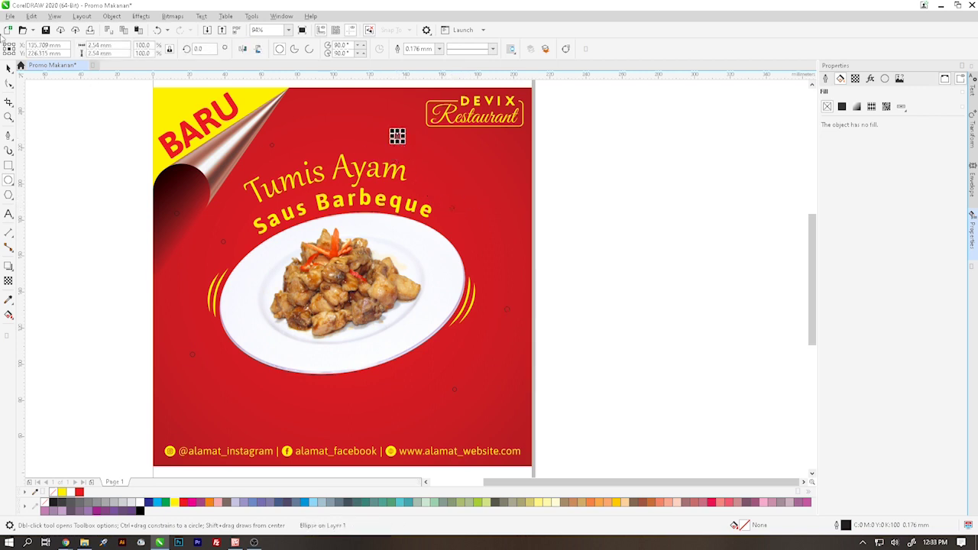
Shrink the circle on the corner curl to about 1.9 mm and give it a yellow fill with no outline
{"action": "left_click", "coordinate": [8, 69]}
{"action": "left_click", "coordinate": [56, 125]}
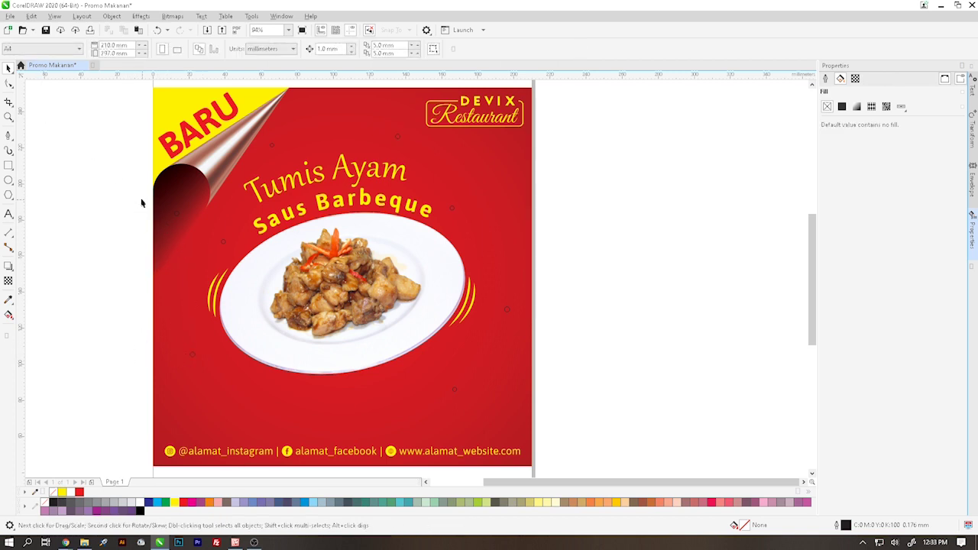
{"action": "left_click_drag", "start_coordinate": [152, 192], "coordinate": [175, 228]}
{"action": "scroll", "coordinate": [183, 221], "scroll_direction": "up", "scroll_amount": 4}
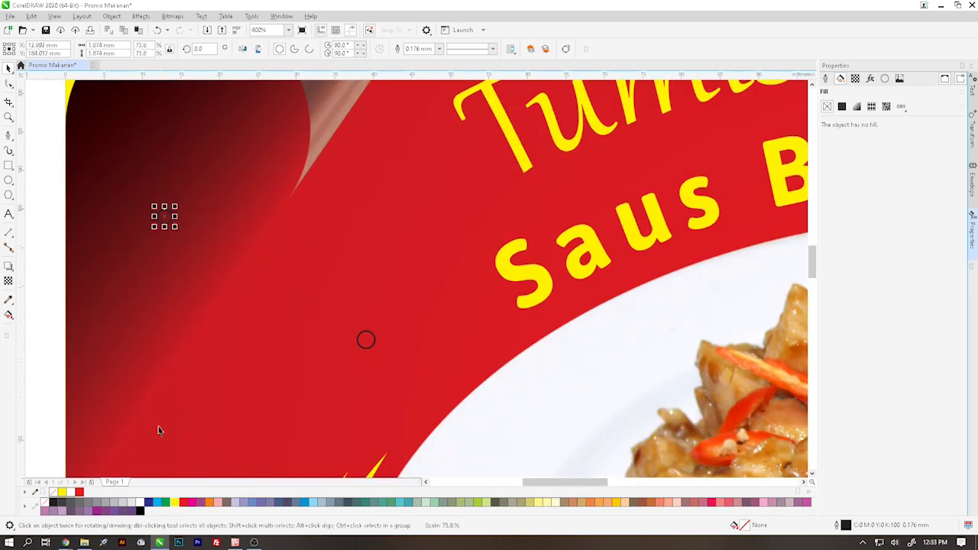
{"action": "left_click", "coordinate": [175, 502]}
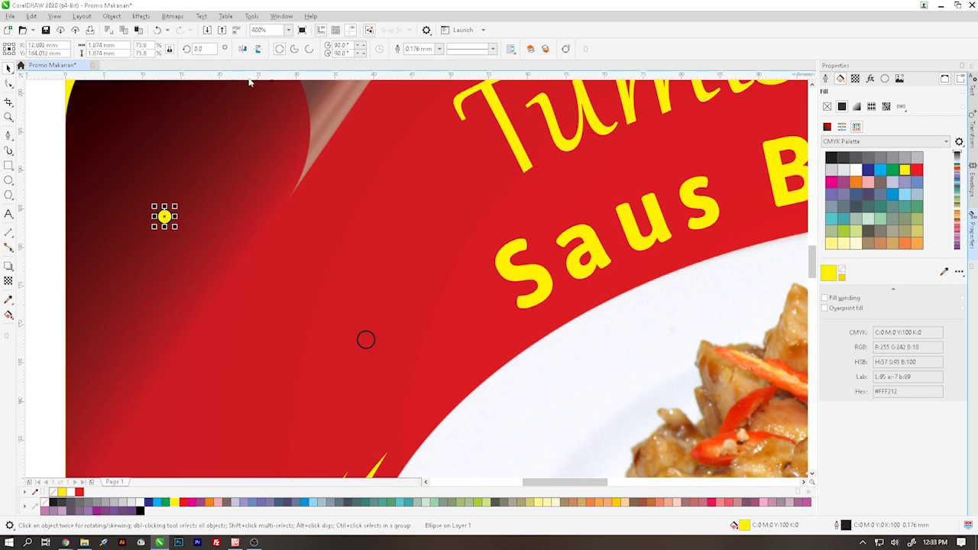
{"action": "right_click", "coordinate": [45, 502]}
{"action": "scroll", "coordinate": [114, 337], "scroll_direction": "down", "scroll_amount": 2}
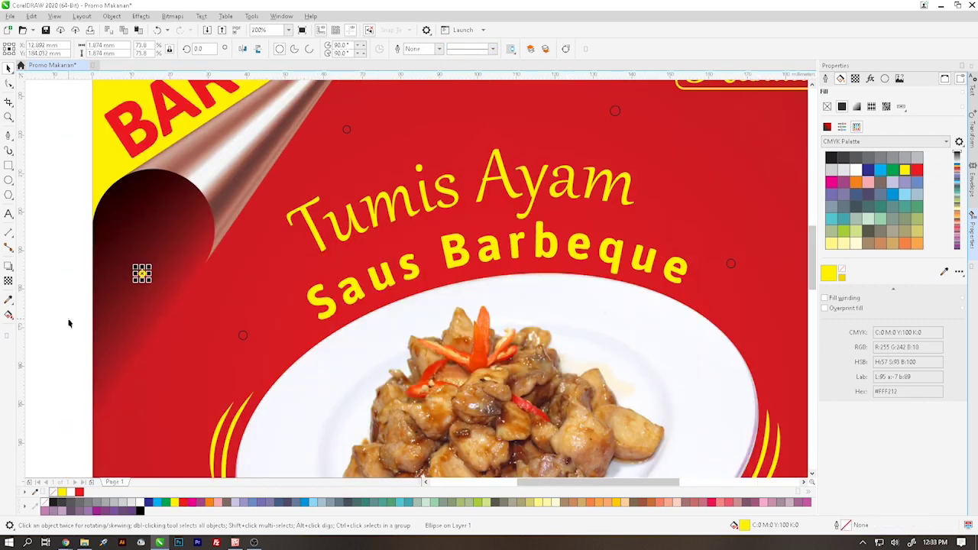
Give yellow outlines to the circles left of the dish name, beside the plate's lower left, and above the T of Tumis
{"action": "left_click_drag", "start_coordinate": [67, 305], "coordinate": [303, 365]}
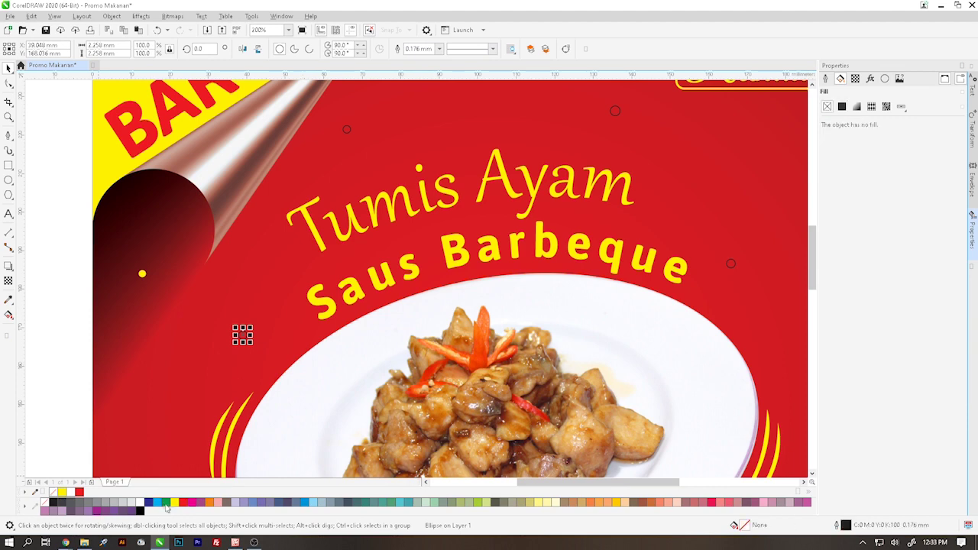
{"action": "scroll", "coordinate": [158, 451], "scroll_direction": "down", "scroll_amount": 3}
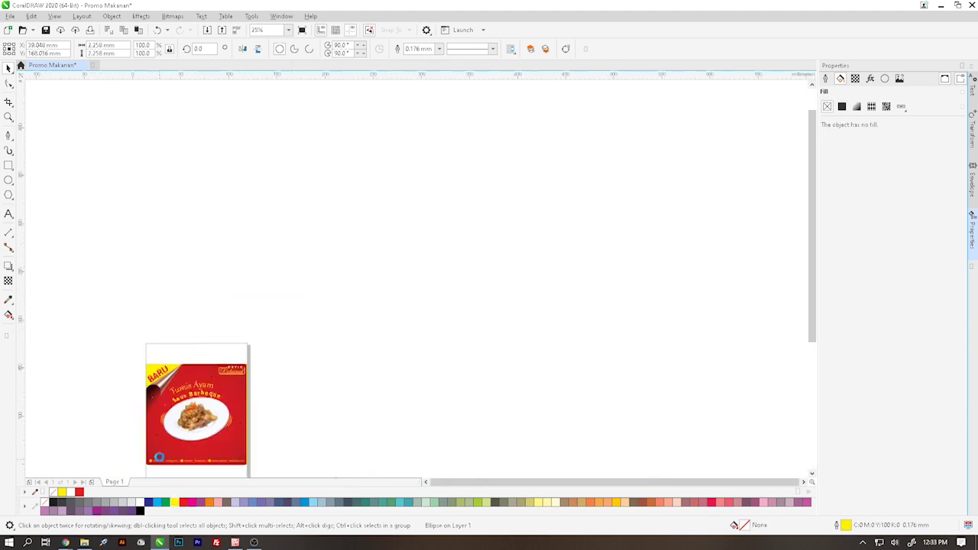
{"action": "scroll", "coordinate": [158, 443], "scroll_direction": "up", "scroll_amount": 3}
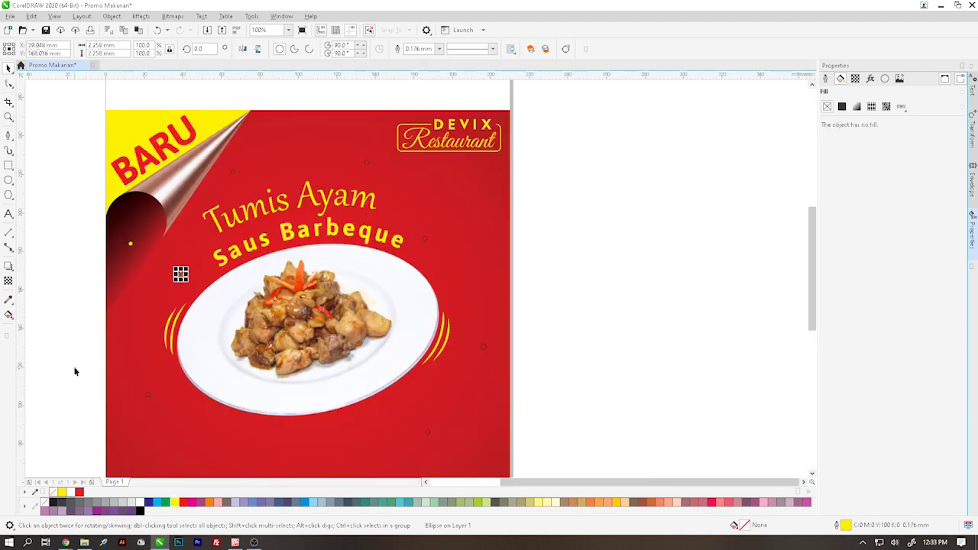
{"action": "left_click_drag", "start_coordinate": [75, 371], "coordinate": [168, 420]}
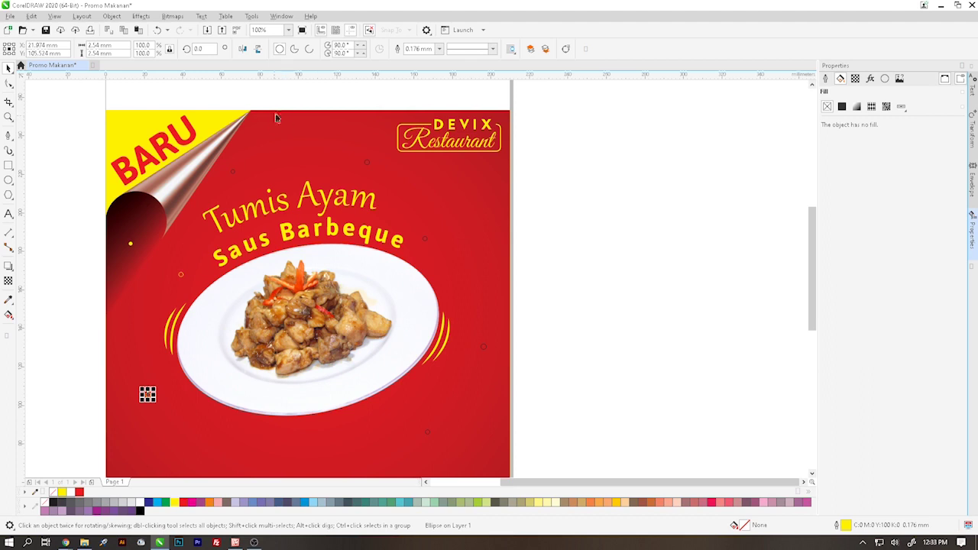
{"action": "left_click_drag", "start_coordinate": [278, 102], "coordinate": [208, 195]}
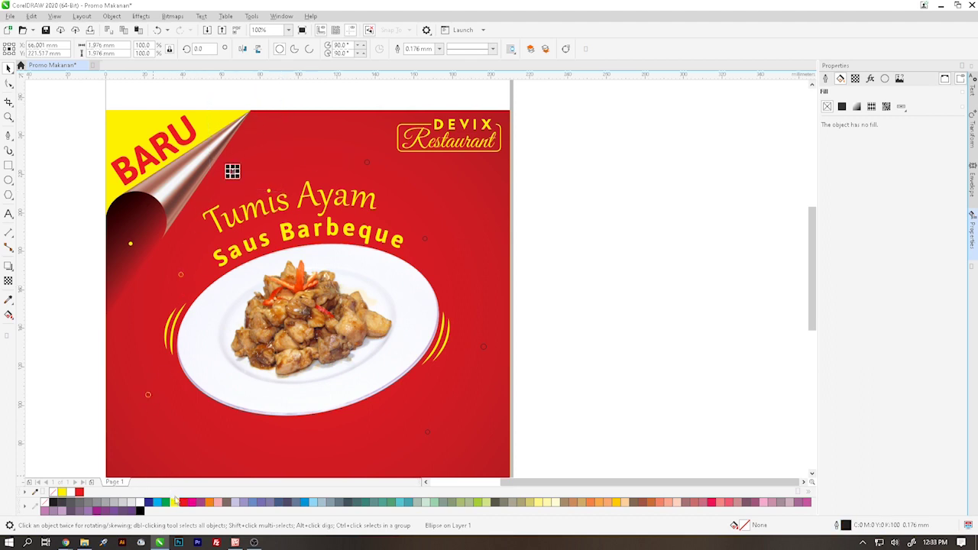
Fill the circle below the restaurant logo and the one below the plate with yellow and remove their outlines
{"action": "left_click_drag", "start_coordinate": [336, 118], "coordinate": [399, 188]}
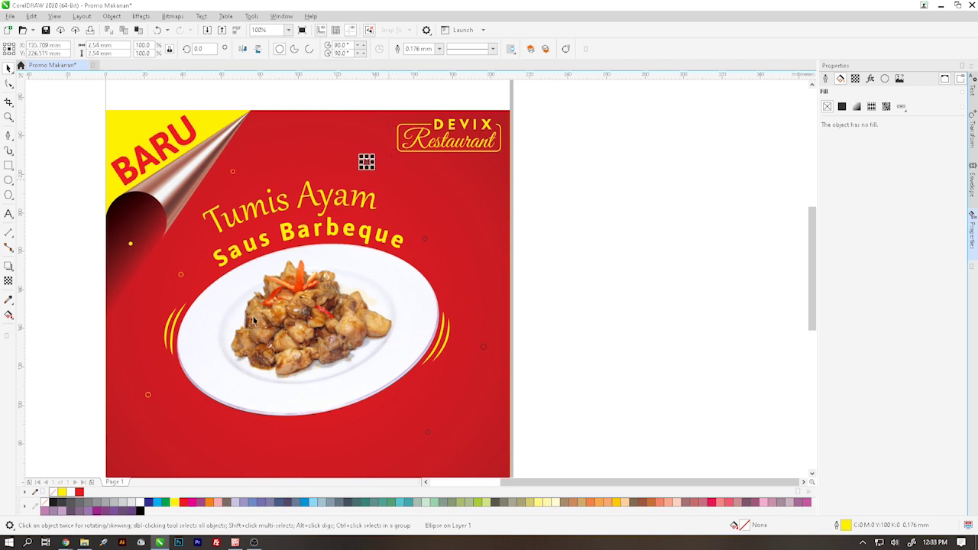
{"action": "left_click", "coordinate": [175, 502]}
{"action": "right_click", "coordinate": [45, 502]}
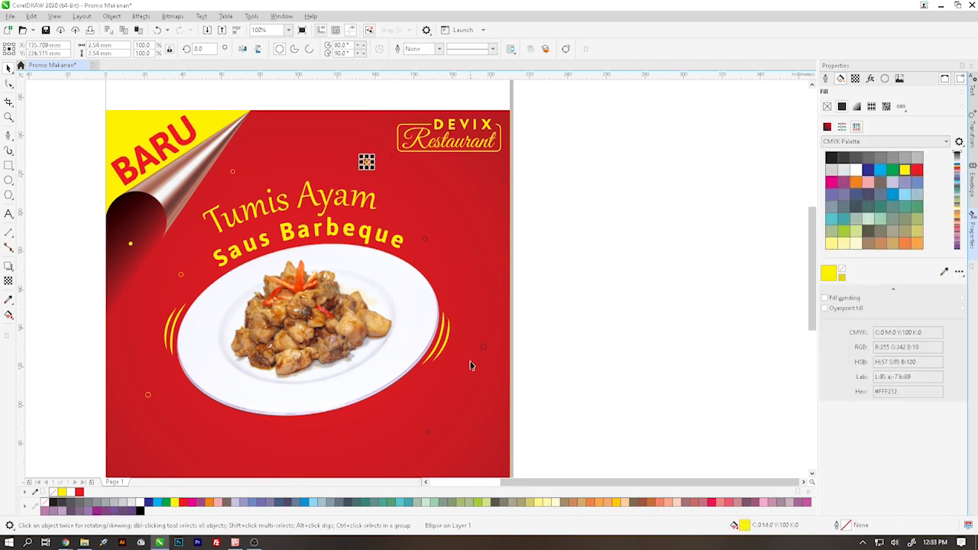
{"action": "left_click_drag", "start_coordinate": [486, 399], "coordinate": [387, 461]}
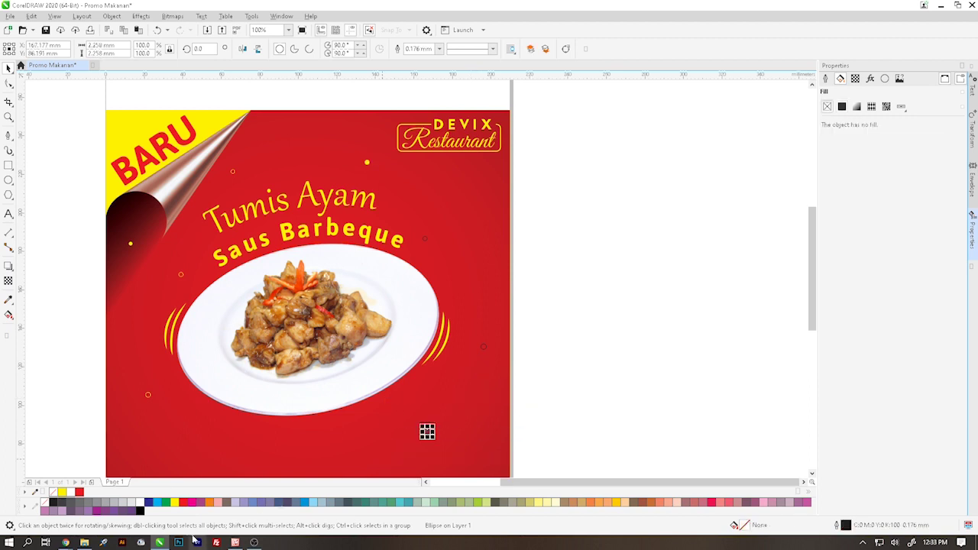
{"action": "left_click", "coordinate": [175, 503]}
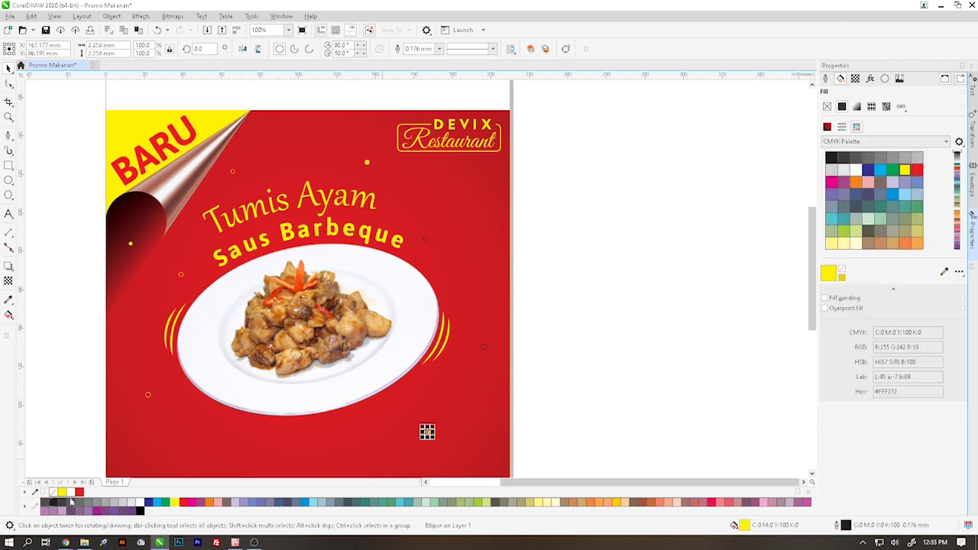
{"action": "right_click", "coordinate": [45, 502]}
Give the circle right of the plate a yellow outline, and fill the one beside Barbeque yellow with no outline
{"action": "left_click_drag", "start_coordinate": [557, 329], "coordinate": [432, 367]}
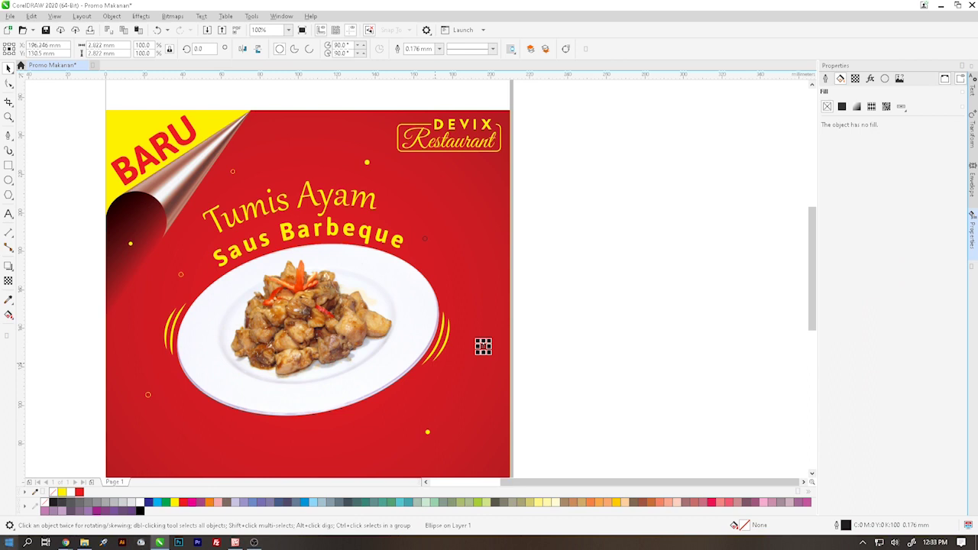
{"action": "right_click", "coordinate": [62, 493]}
{"action": "left_click_drag", "start_coordinate": [563, 209], "coordinate": [432, 254]}
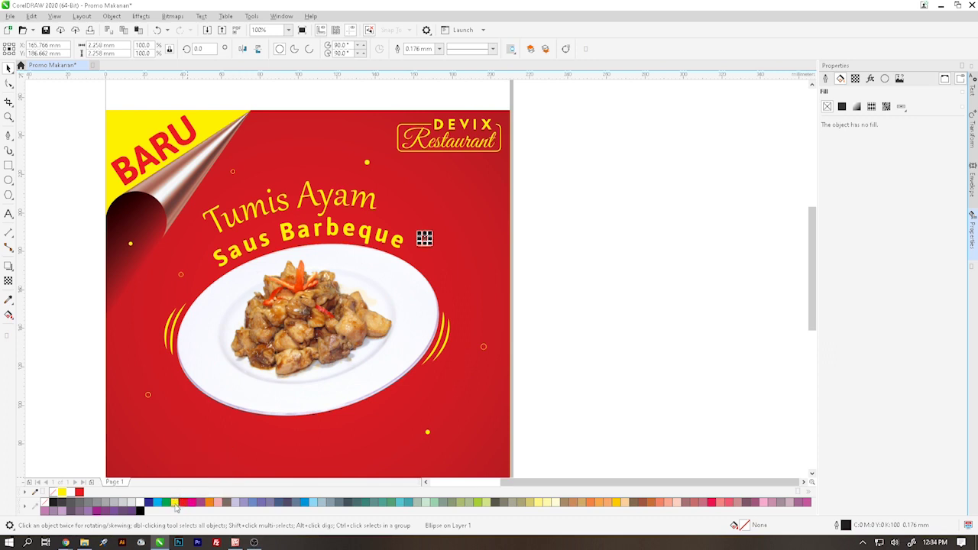
{"action": "left_click", "coordinate": [175, 503]}
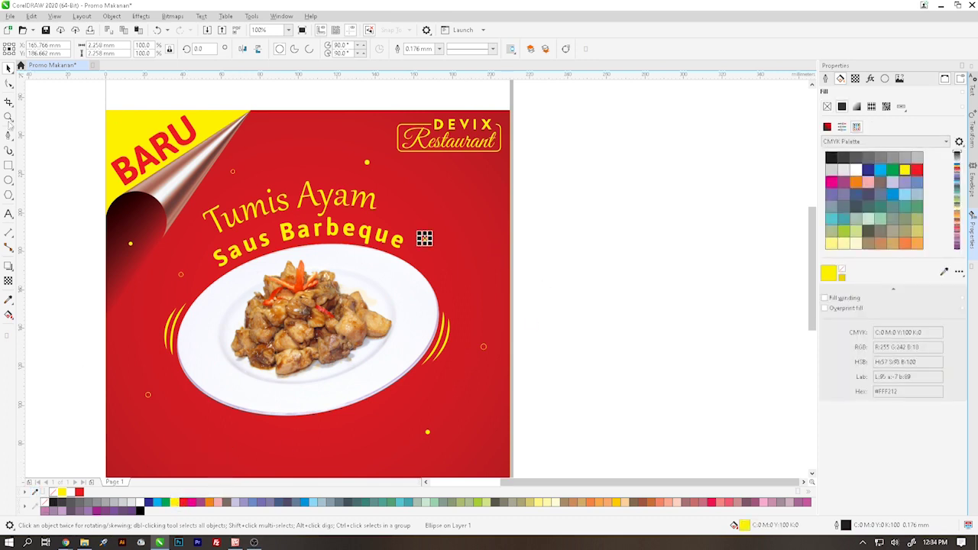
{"action": "left_click", "coordinate": [595, 203]}
Move the yellow dot beside Barbeque toward the design's right edge, shrink it to about 1.3 mm, and deselect it
{"action": "scroll", "coordinate": [466, 239], "scroll_direction": "up", "scroll_amount": 2}
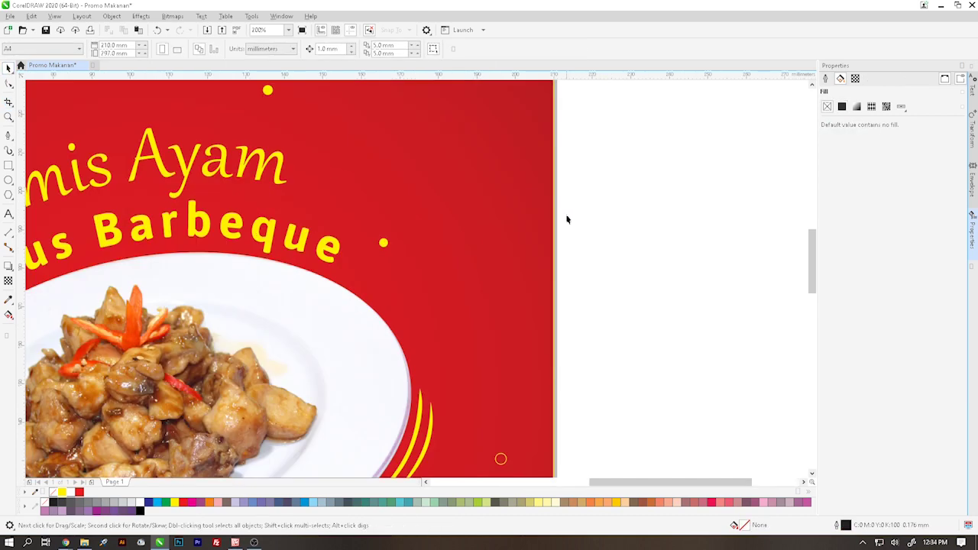
{"action": "left_click_drag", "start_coordinate": [568, 210], "coordinate": [480, 216]}
{"action": "scroll", "coordinate": [479, 217], "scroll_direction": "down", "scroll_amount": 2}
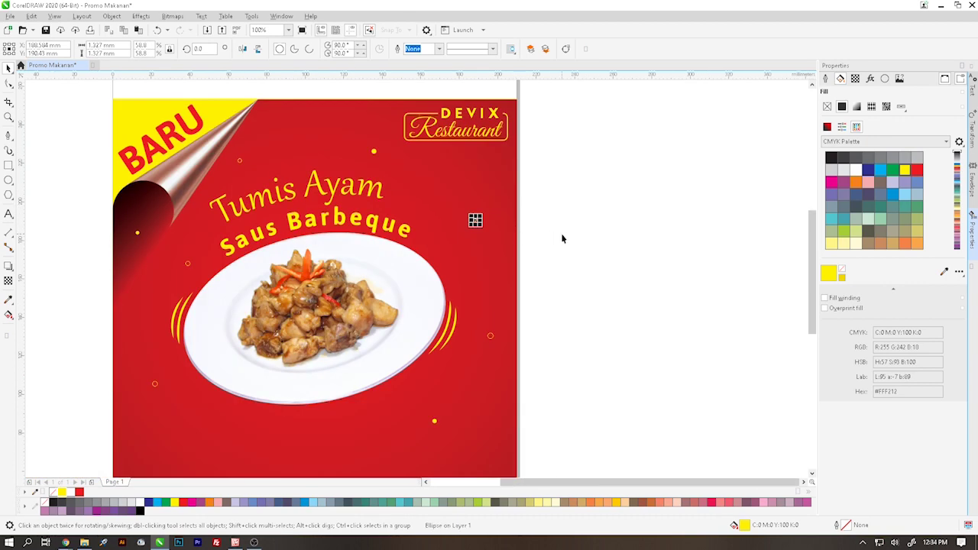
{"action": "left_click", "coordinate": [561, 238]}
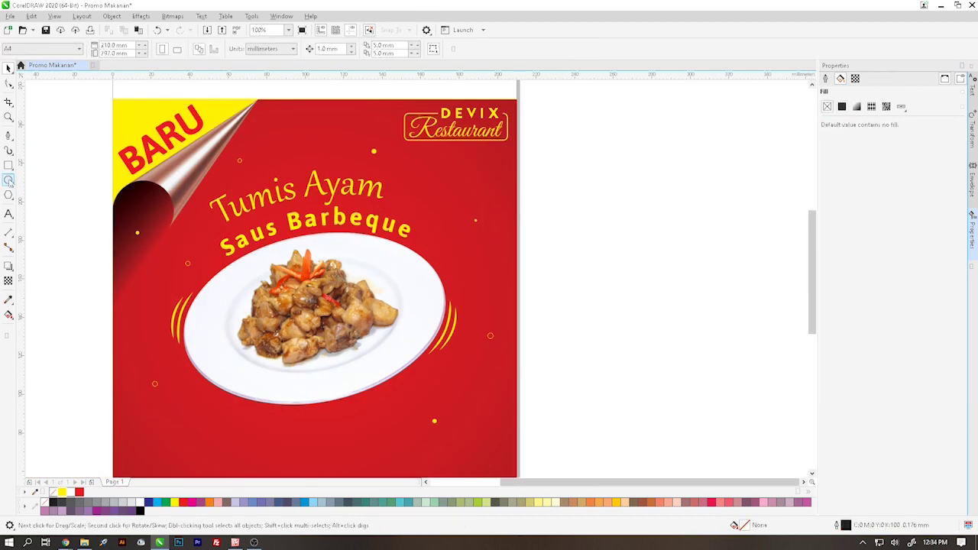
Draw a vertical line about 1.9 mm long above the dish name, duplicate it straight below with a gap, and select both lines
{"action": "left_click", "coordinate": [9, 134]}
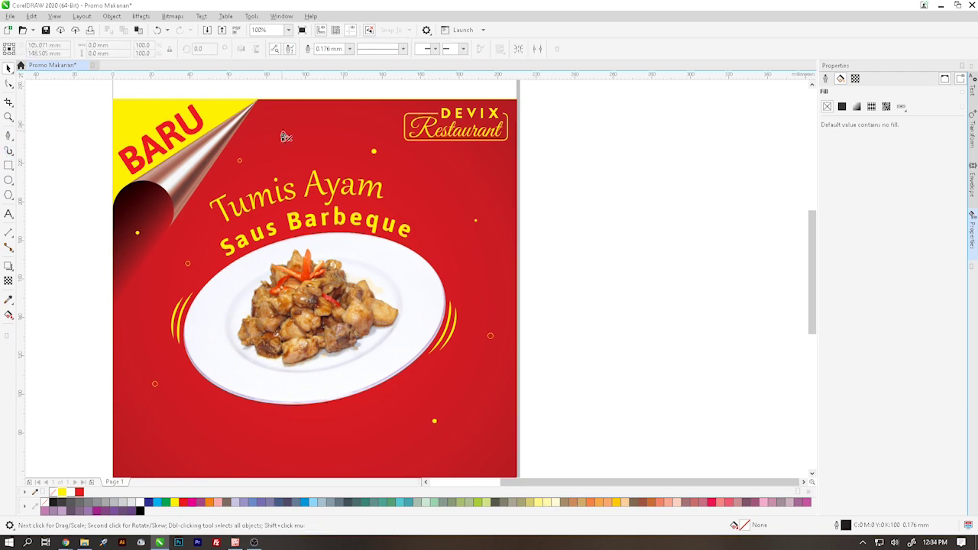
{"action": "scroll", "coordinate": [321, 129], "scroll_direction": "up", "scroll_amount": 1}
{"action": "scroll", "coordinate": [283, 136], "scroll_direction": "up", "scroll_amount": 1}
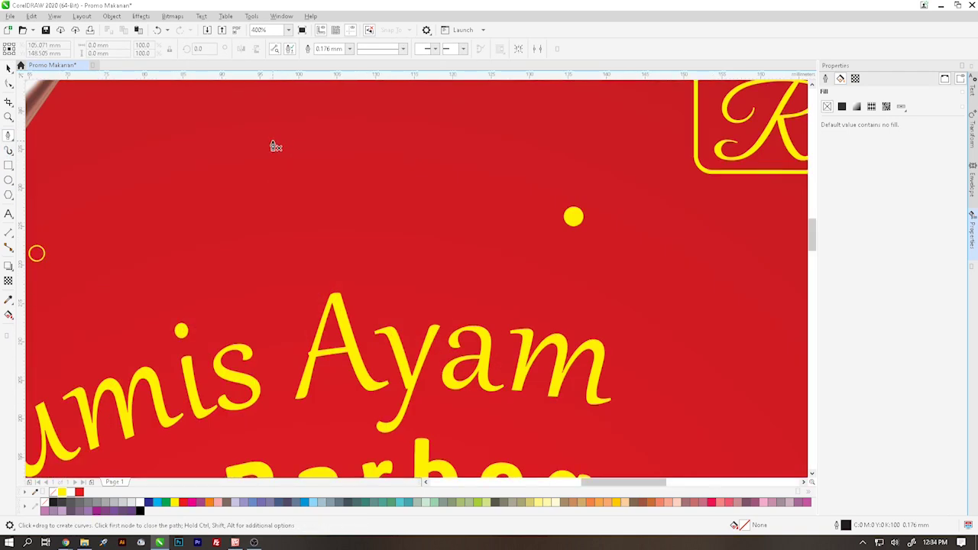
{"action": "left_click_drag", "start_coordinate": [272, 142], "coordinate": [272, 157]}
{"action": "key", "text": "space"}
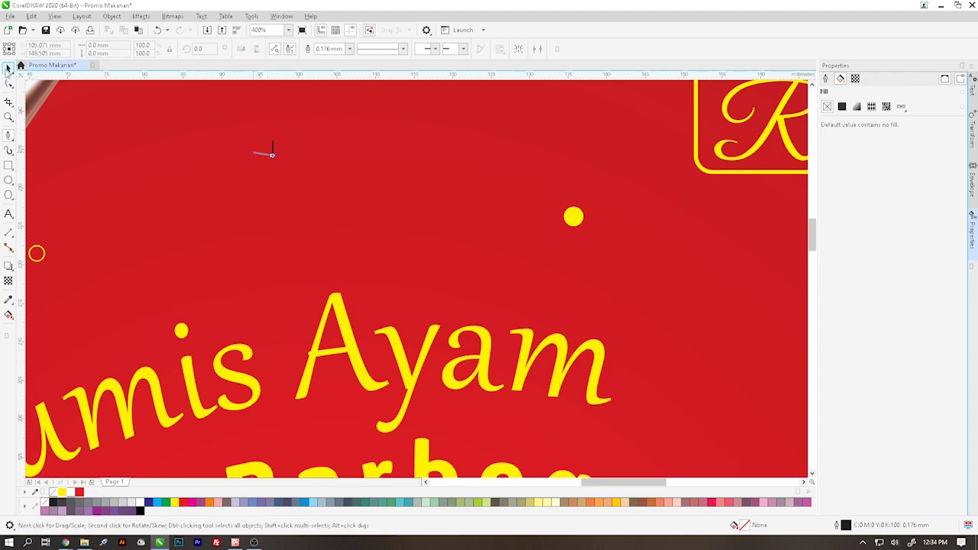
{"action": "key", "text": "Escape"}
{"action": "scroll", "coordinate": [276, 156], "scroll_direction": "up", "scroll_amount": 1}
{"action": "left_click", "coordinate": [267, 156]}
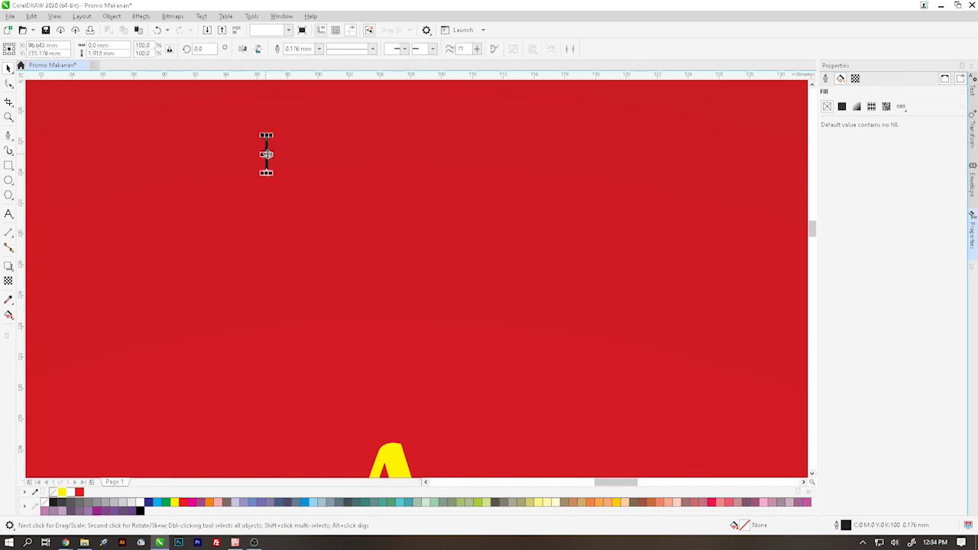
{"action": "left_click_drag", "start_coordinate": [266, 156], "coordinate": [268, 231]}
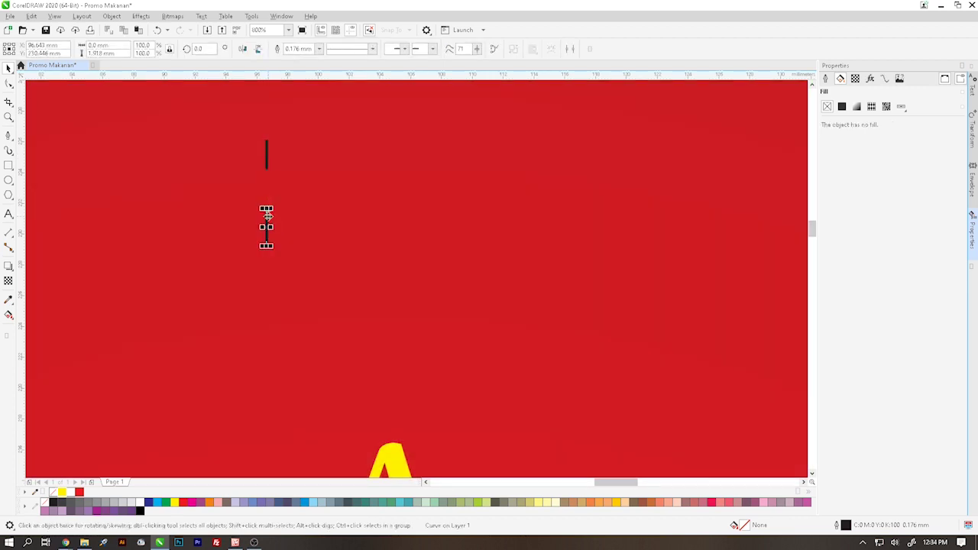
{"action": "left_click", "coordinate": [267, 158], "text": "shift"}
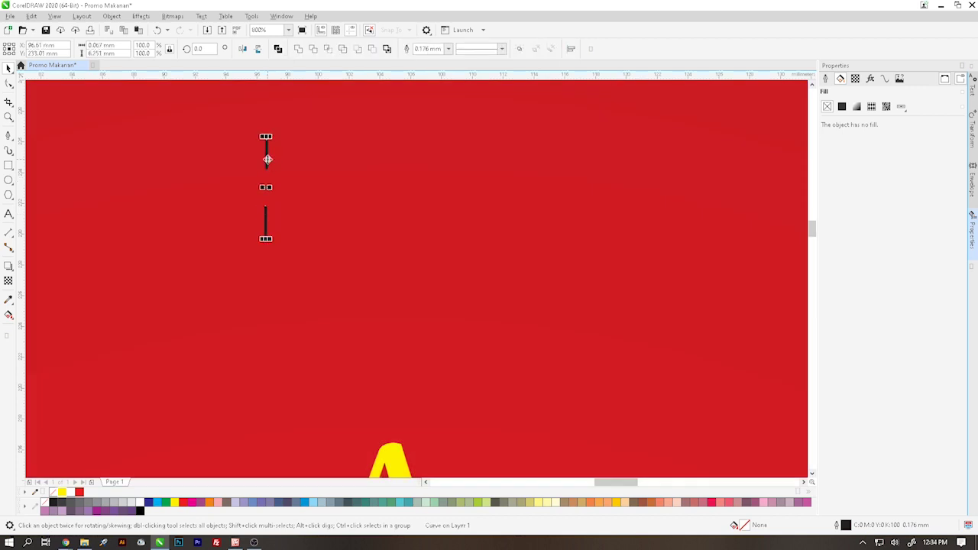
Try outline widths of 0.5 mm and 1 mm on the two short vertical lines
{"action": "left_click", "coordinate": [416, 50]}
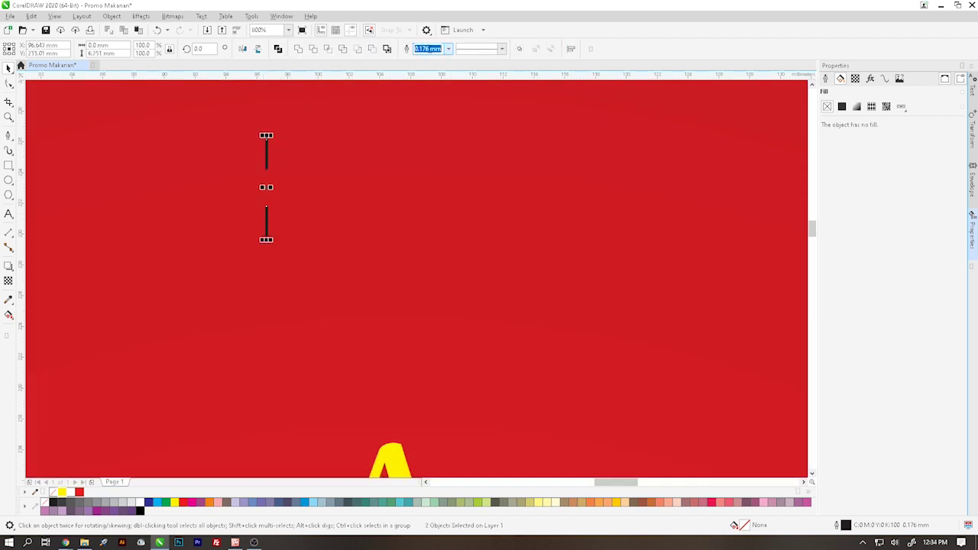
{"action": "type", "text": "0.5"}
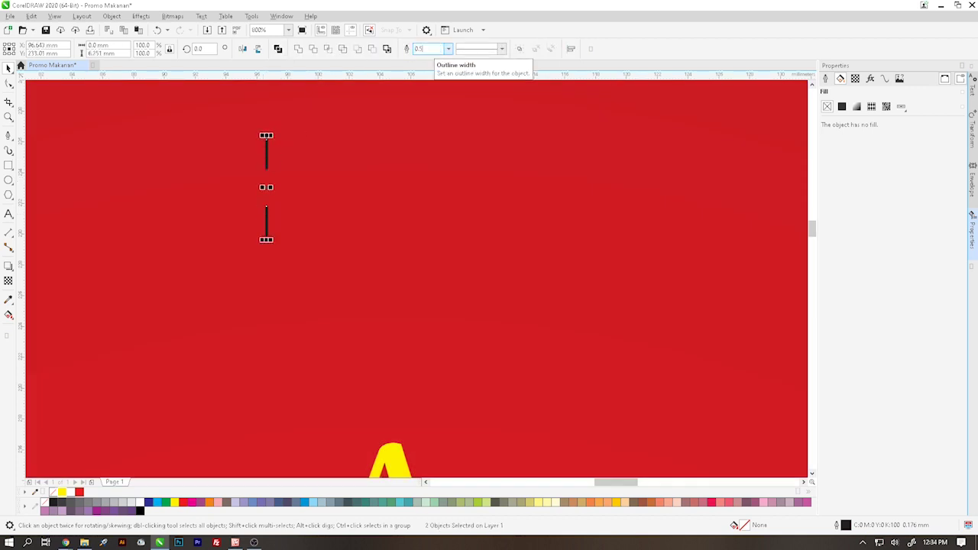
{"action": "key", "text": "Return"}
{"action": "left_click", "coordinate": [425, 49]}
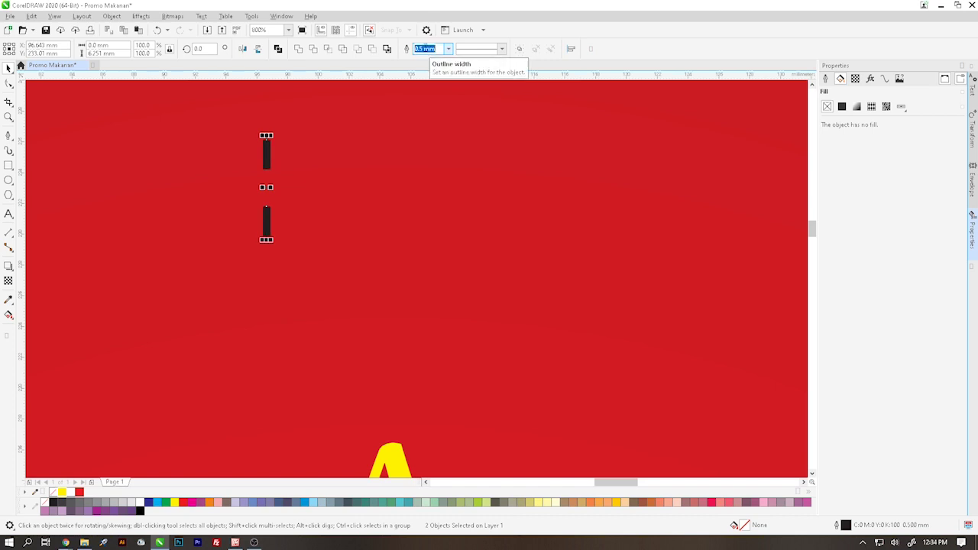
{"action": "type", "text": "1"}
{"action": "key", "text": "Return"}
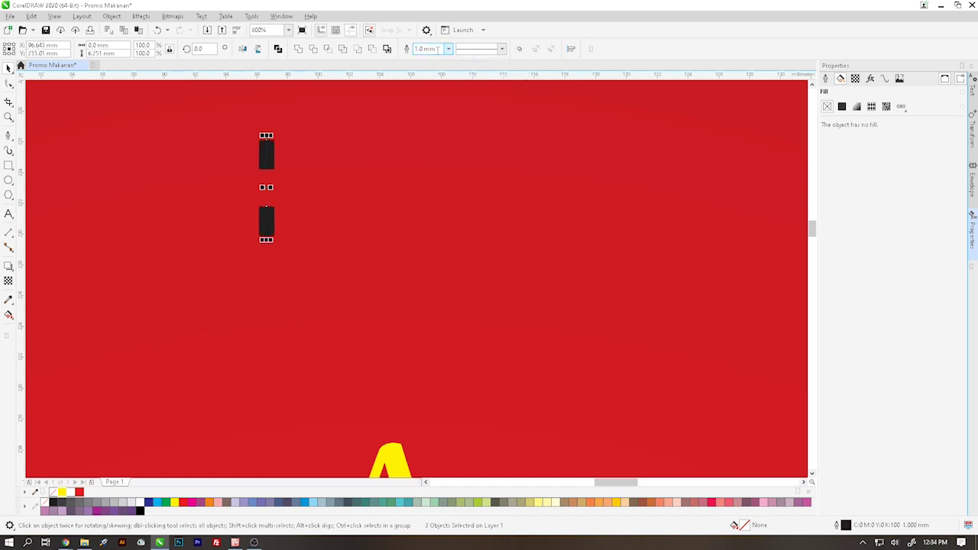
Set the outline width of both short vertical lines to 0.7 mm and colour them yellow
{"action": "left_click", "coordinate": [434, 49]}
{"action": "type", "text": "0.7"}
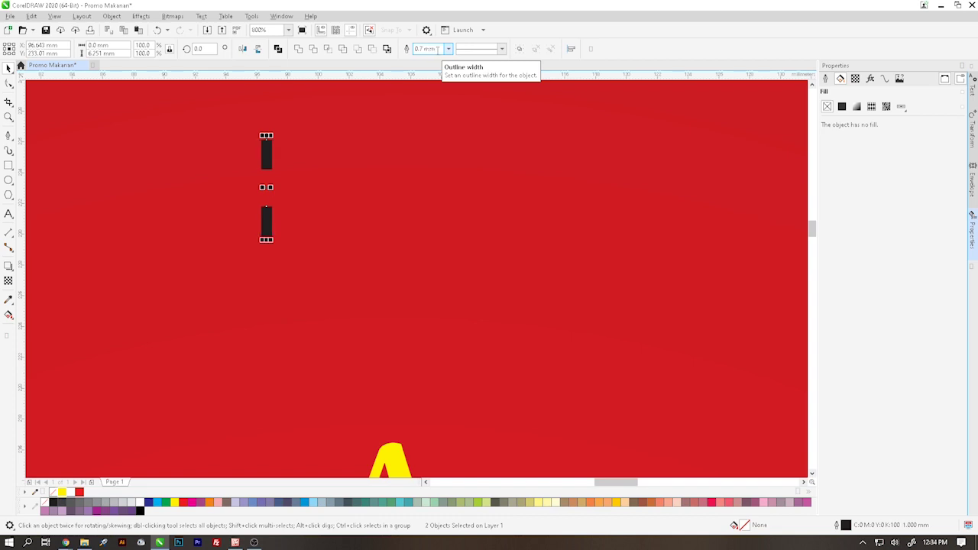
{"action": "key", "text": "Return"}
{"action": "scroll", "coordinate": [413, 164], "scroll_direction": "down", "scroll_amount": 1}
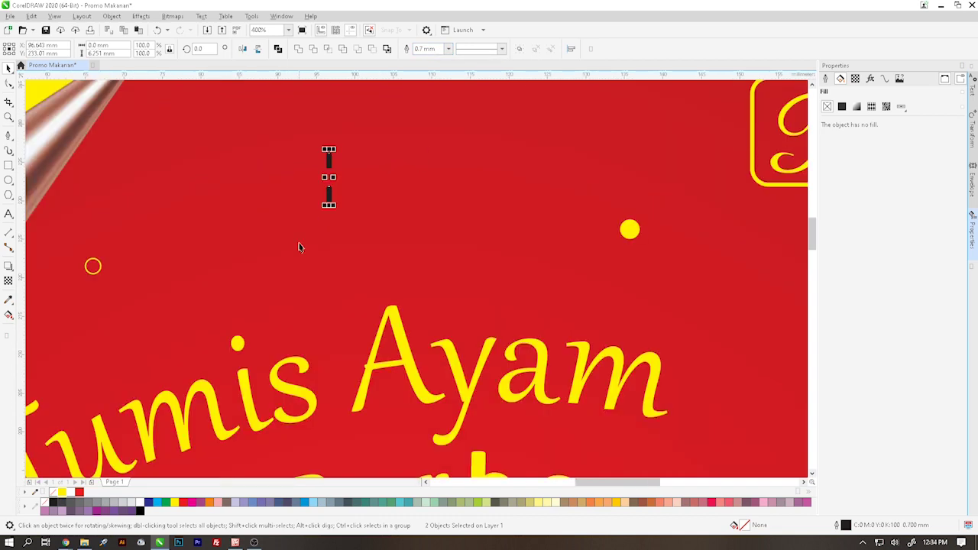
{"action": "right_click", "coordinate": [175, 504]}
Stretch the pair of yellow vertical lines upward to an overall height of about 7.9 mm
{"action": "scroll", "coordinate": [299, 282], "scroll_direction": "down", "scroll_amount": 1}
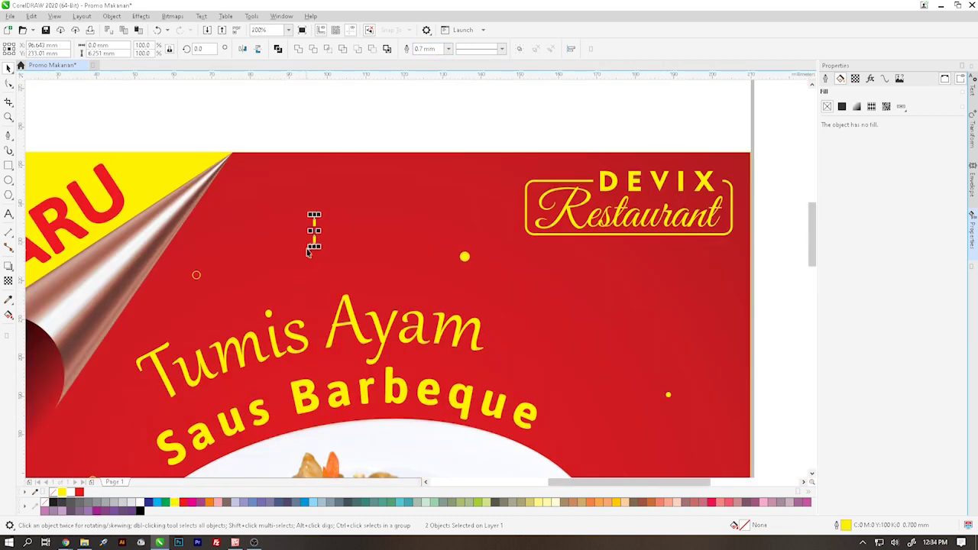
{"action": "scroll", "coordinate": [314, 230], "scroll_direction": "up", "scroll_amount": 1}
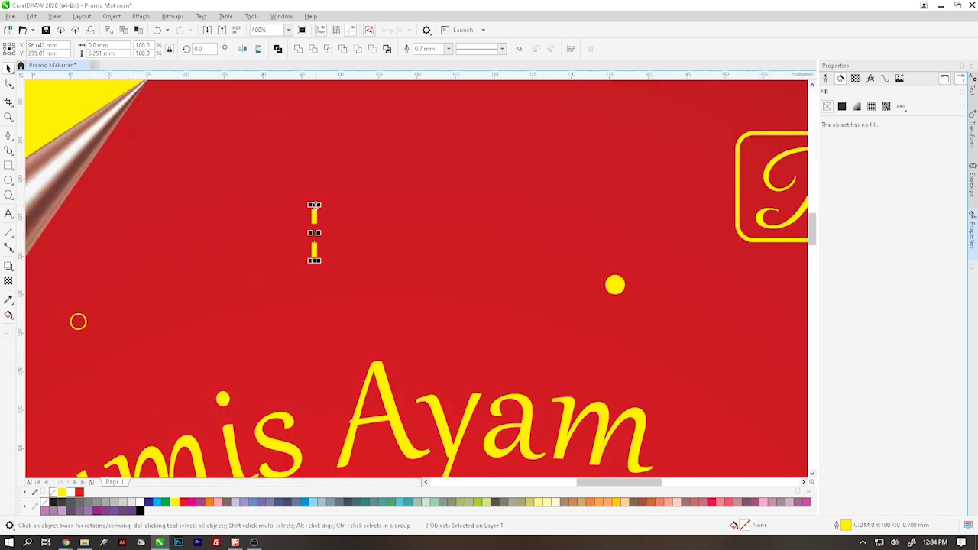
{"action": "scroll", "coordinate": [314, 207], "scroll_direction": "down", "scroll_amount": 1}
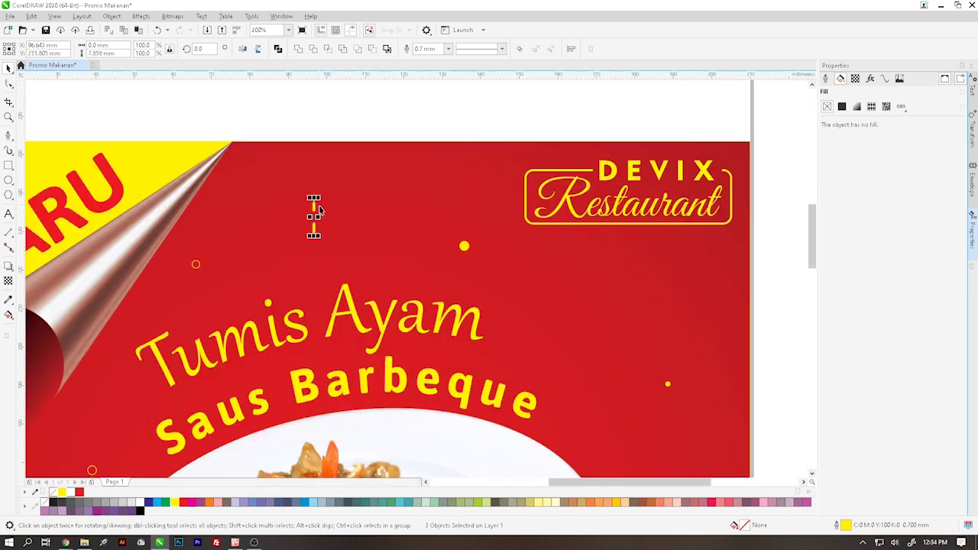
{"action": "scroll", "coordinate": [320, 210], "scroll_direction": "down", "scroll_amount": 1}
{"action": "scroll", "coordinate": [321, 210], "scroll_direction": "up", "scroll_amount": 1}
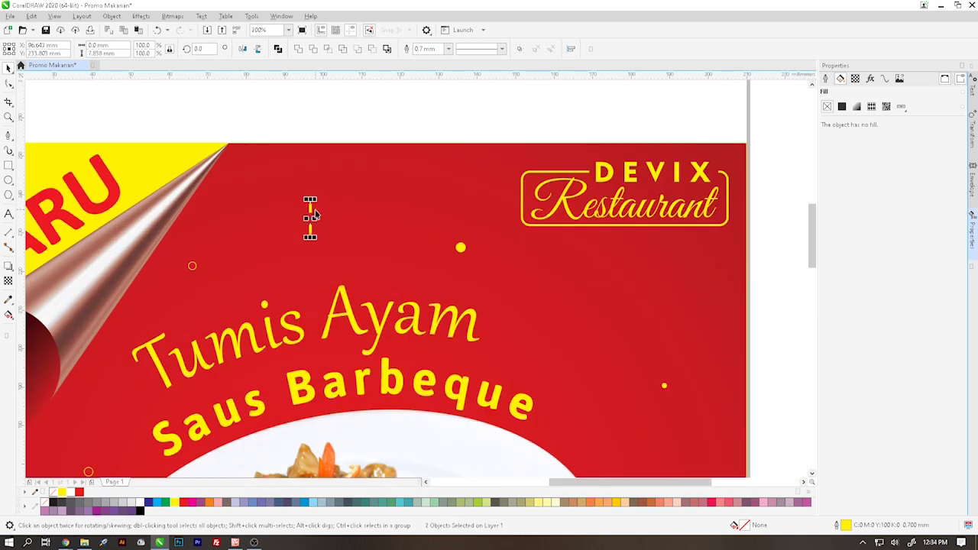
Group the two yellow vertical lines and add copies of the pair rotated 90° and 45° about the same centre
{"action": "key", "text": "ctrl+g"}
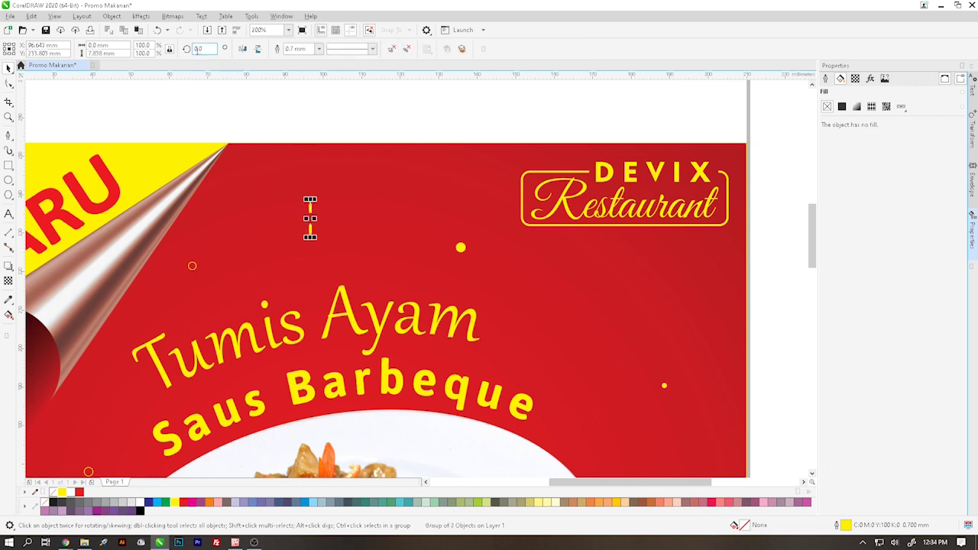
{"action": "double_click", "coordinate": [198, 49]}
{"action": "type", "text": "90"}
{"action": "key", "text": "Return"}
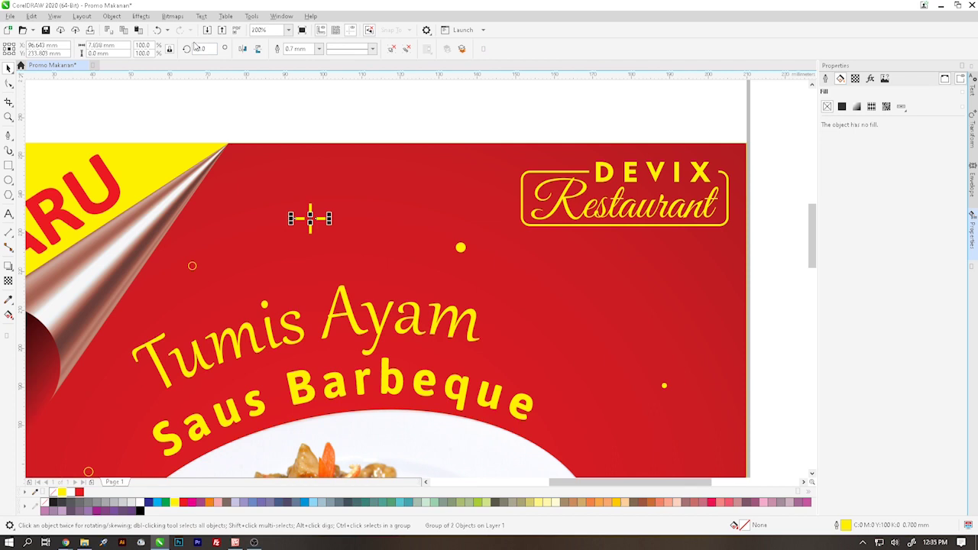
{"action": "key", "text": "Return"}
{"action": "double_click", "coordinate": [198, 49]}
{"action": "type", "text": "45"}
{"action": "key", "text": "Return"}
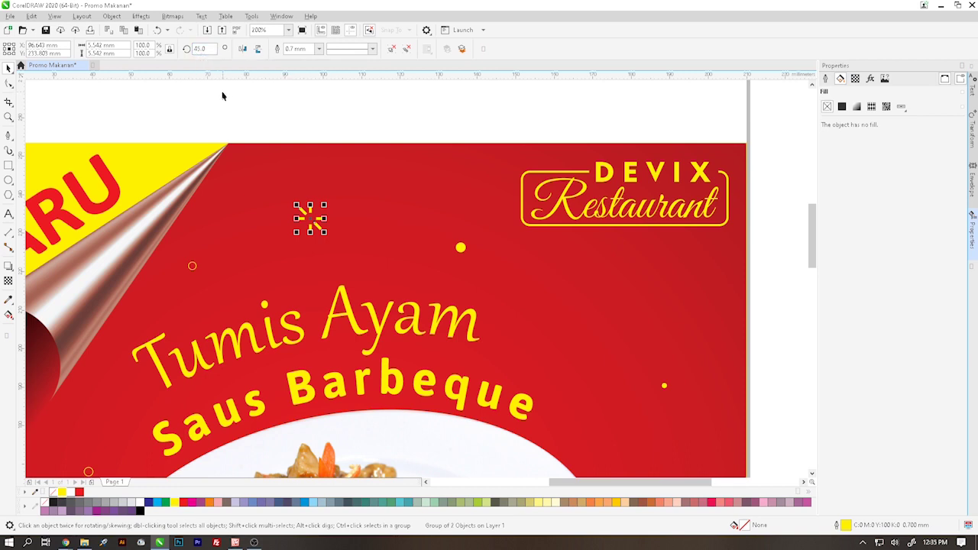
{"action": "left_click", "coordinate": [284, 99]}
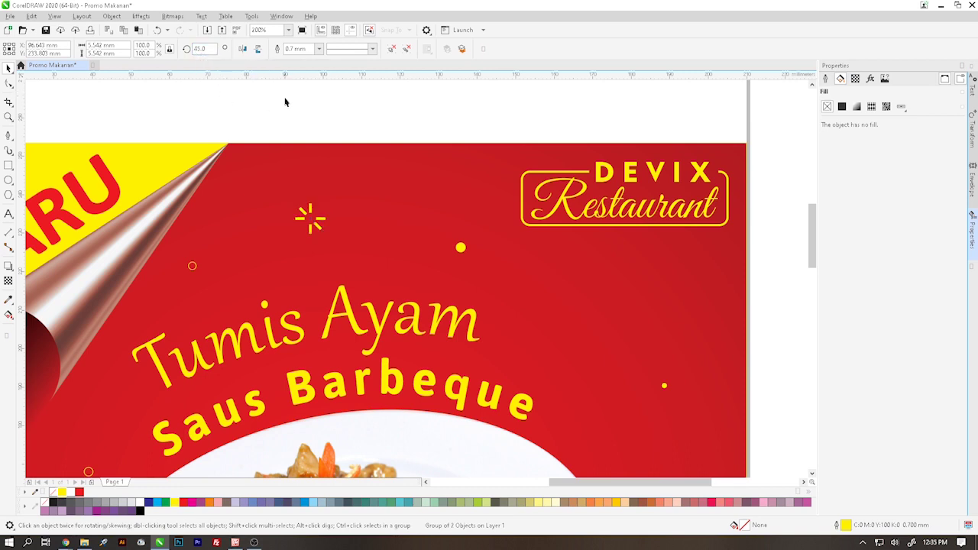
Add a copy of the vertical line pair rotated 315° to complete the eight-ray sparkle
{"action": "left_click", "coordinate": [310, 201]}
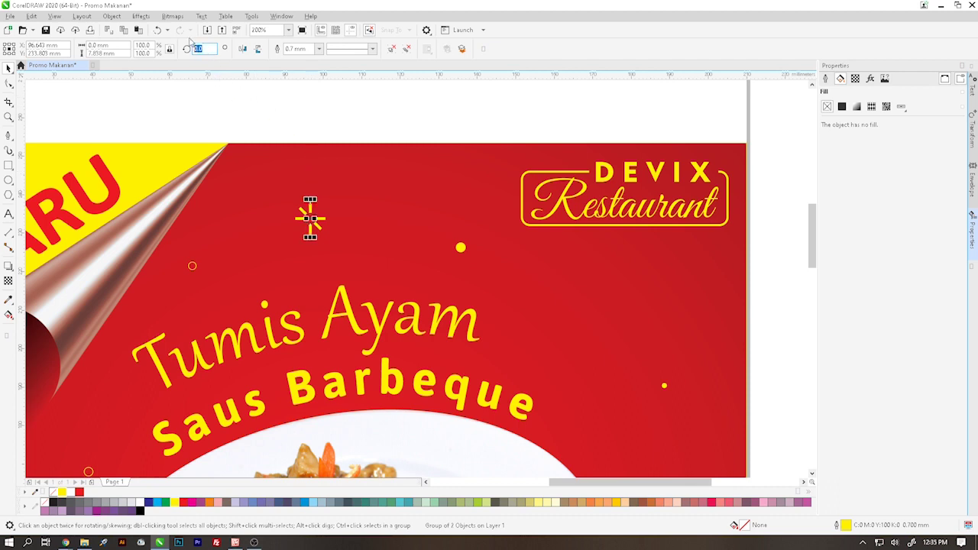
{"action": "type", "text": "315"}
{"action": "key", "text": "Return"}
Select all four line pairs of the sparkle and scale them down proportionally to about 4.6 mm across
{"action": "left_click_drag", "start_coordinate": [271, 117], "coordinate": [356, 264]}
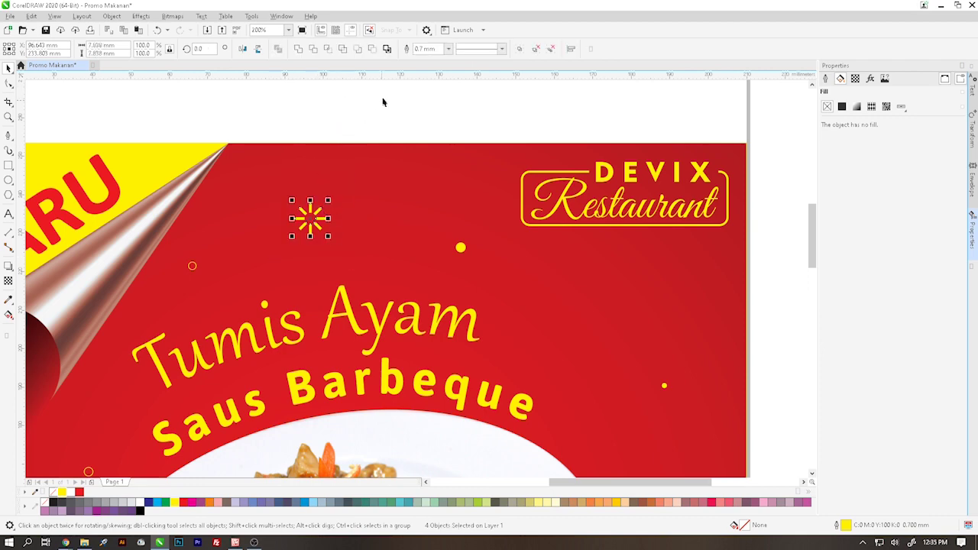
{"action": "scroll", "coordinate": [377, 96], "scroll_direction": "down", "scroll_amount": 3}
{"action": "scroll", "coordinate": [380, 87], "scroll_direction": "up", "scroll_amount": 3}
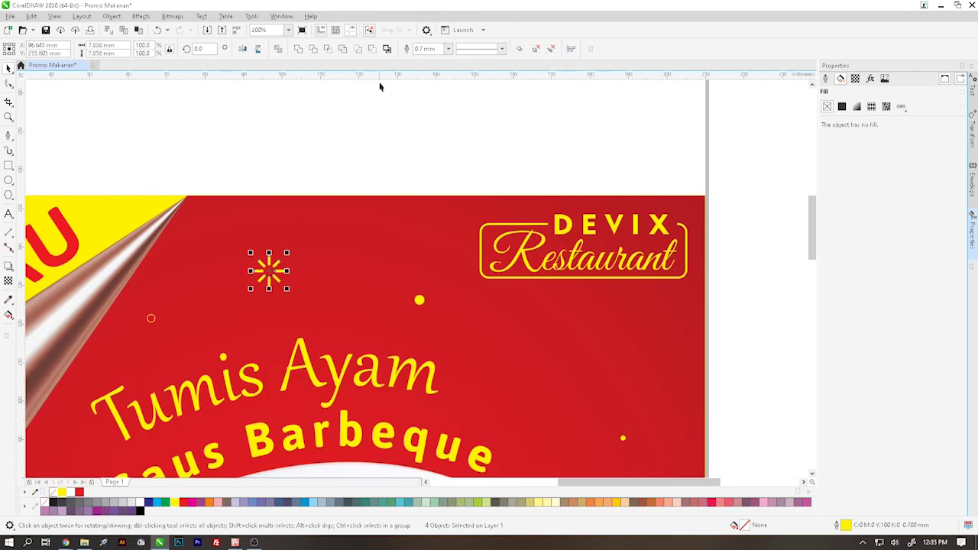
{"action": "scroll", "coordinate": [317, 227], "scroll_direction": "down", "scroll_amount": 2}
{"action": "scroll", "coordinate": [304, 248], "scroll_direction": "up", "scroll_amount": 2}
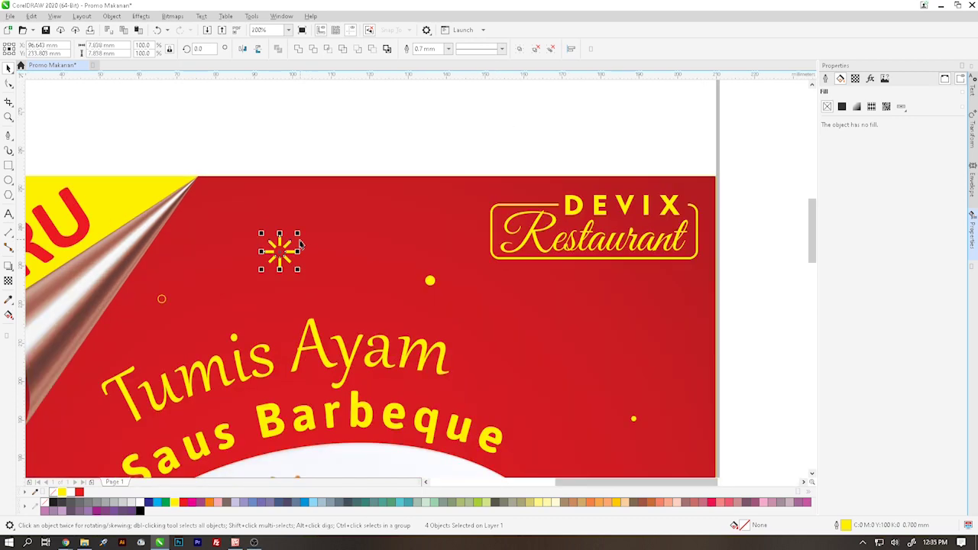
{"action": "left_click_drag", "start_coordinate": [299, 234], "coordinate": [290, 219]}
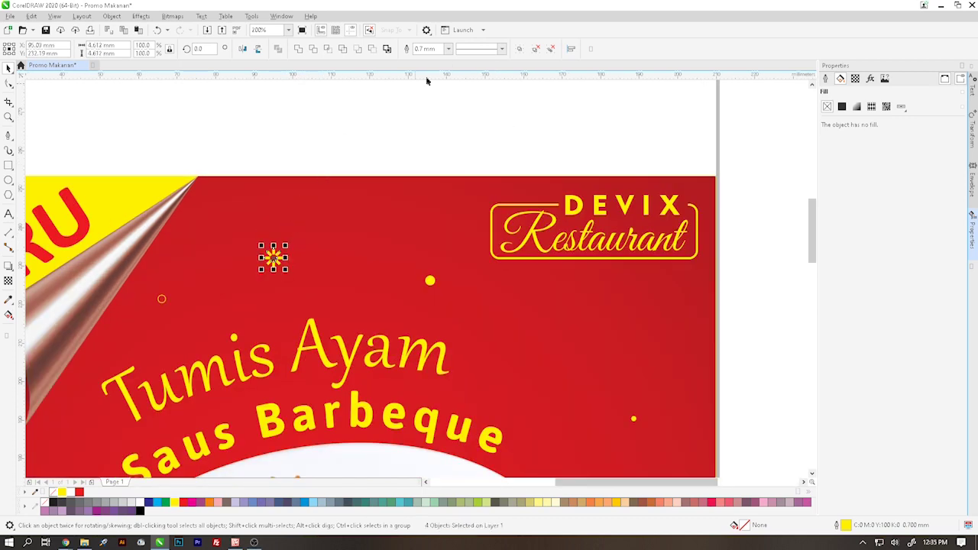
Try an outline width of 0.5 mm on the sparkle and settle on 0.4 mm
{"action": "left_click", "coordinate": [433, 49]}
{"action": "type", "text": "0.5"}
{"action": "left_click", "coordinate": [439, 46]}
{"action": "type", "text": "0.4"}
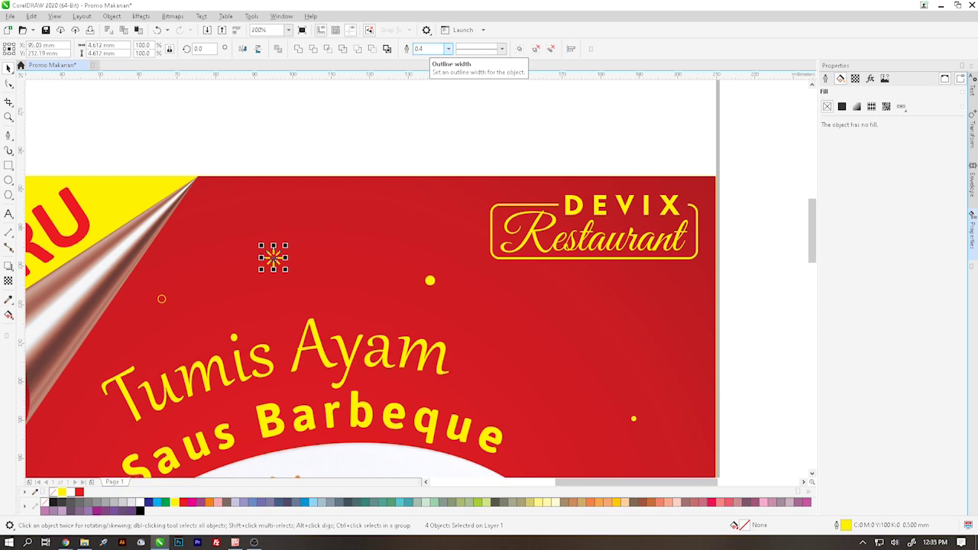
{"action": "key", "text": "Return"}
Shrink the sparkle to about 3.4 mm across and group its four line pairs
{"action": "scroll", "coordinate": [277, 242], "scroll_direction": "up", "scroll_amount": 2}
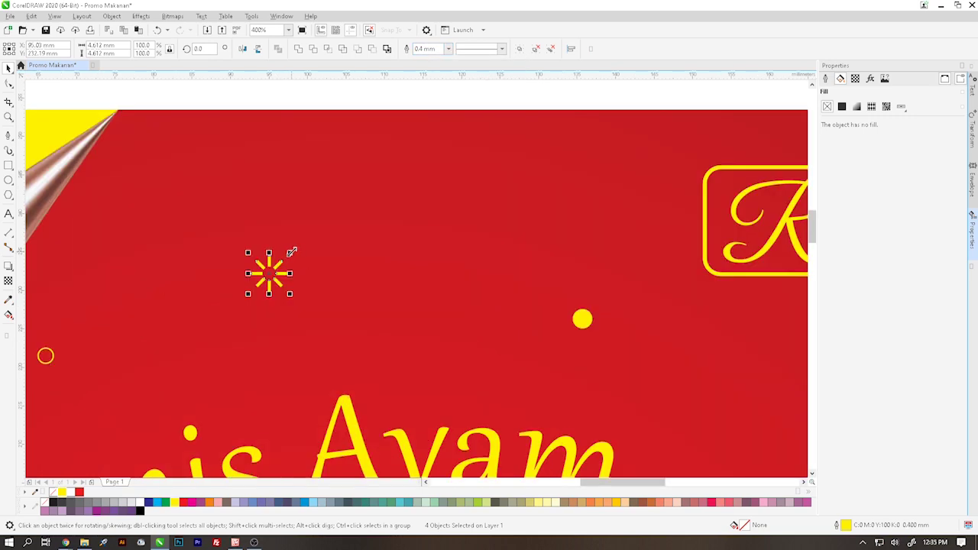
{"action": "scroll", "coordinate": [284, 257], "scroll_direction": "down", "scroll_amount": 2}
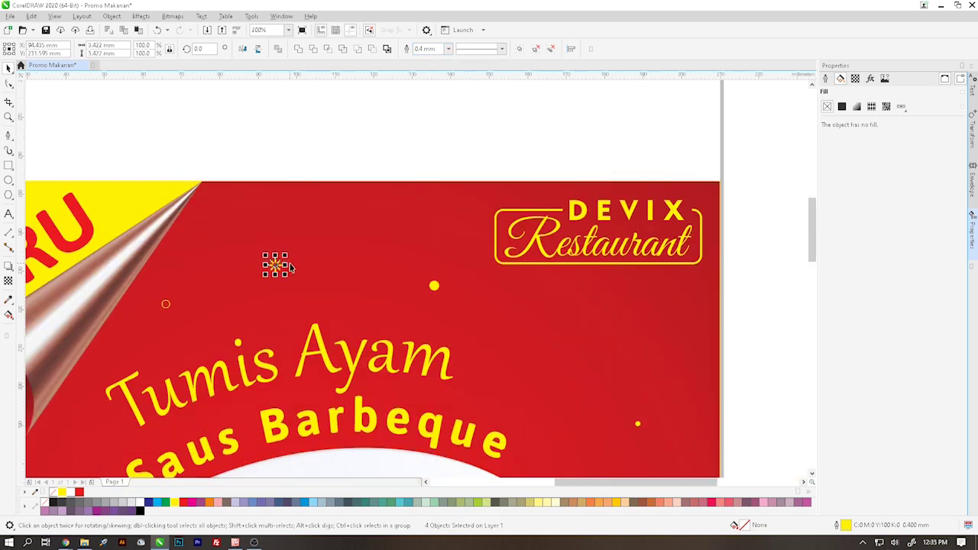
{"action": "key", "text": "ctrl+g"}
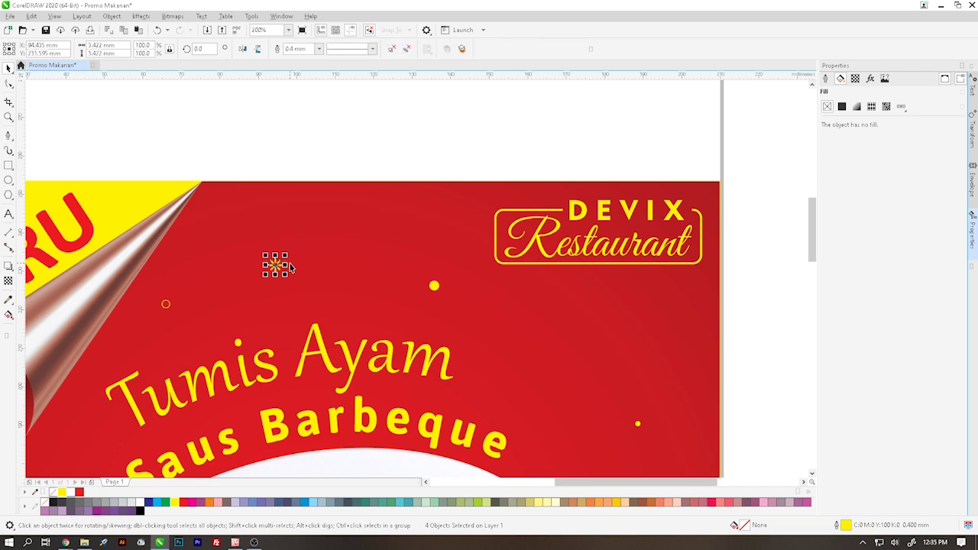
Move the sparkle below the restaurant logo and place a copy near the design's left edge beside the plate
{"action": "scroll", "coordinate": [284, 269], "scroll_direction": "down", "scroll_amount": 2}
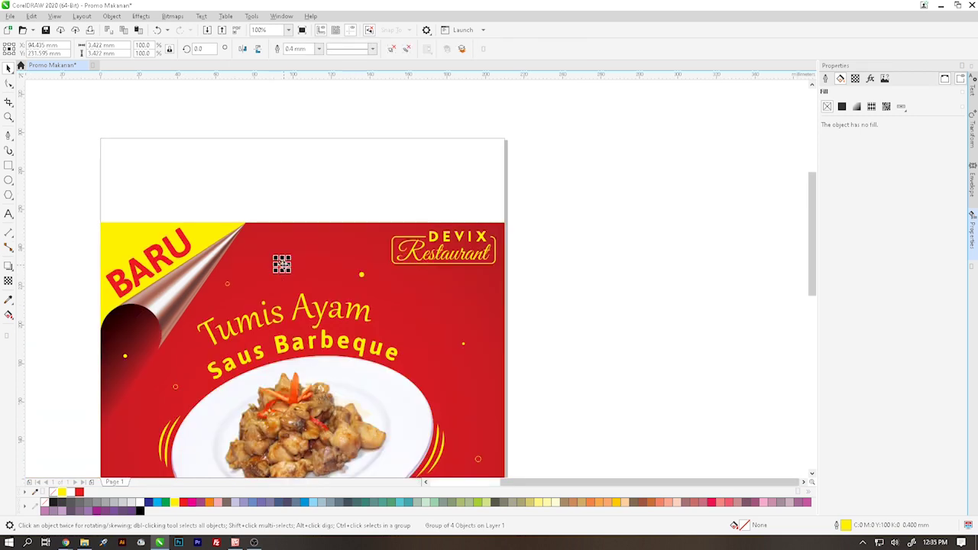
{"action": "left_click_drag", "start_coordinate": [281, 264], "coordinate": [449, 305]}
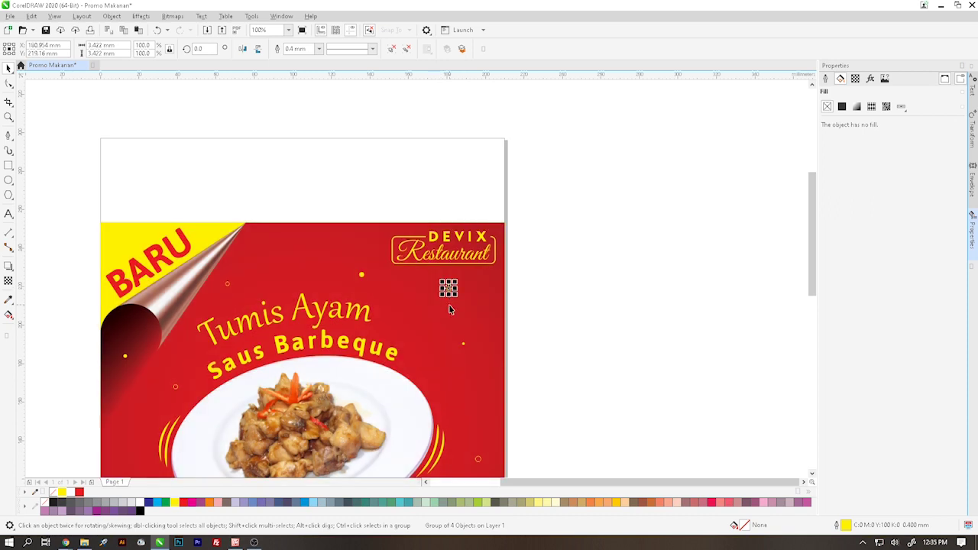
{"action": "scroll", "coordinate": [449, 295], "scroll_direction": "down", "scroll_amount": 2}
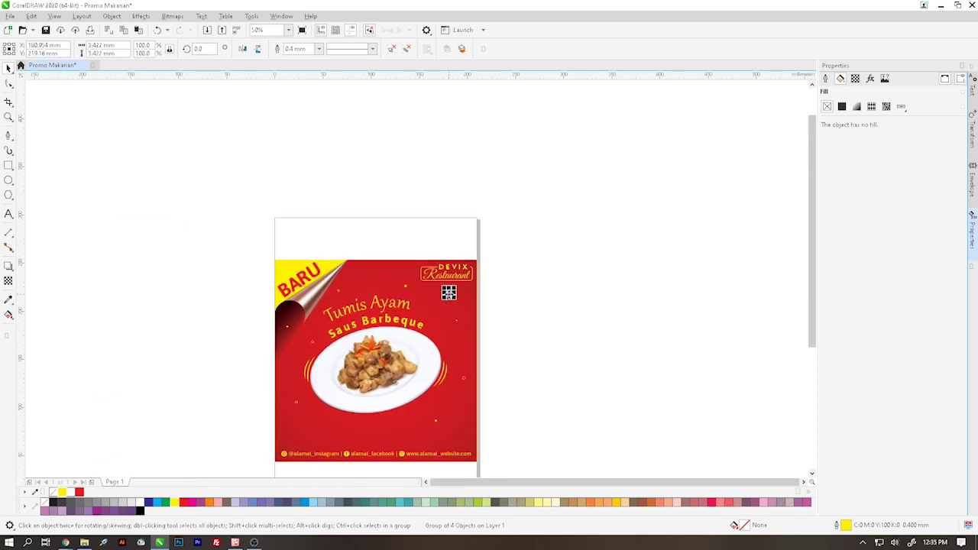
{"action": "left_click_drag", "start_coordinate": [449, 292], "coordinate": [291, 366]}
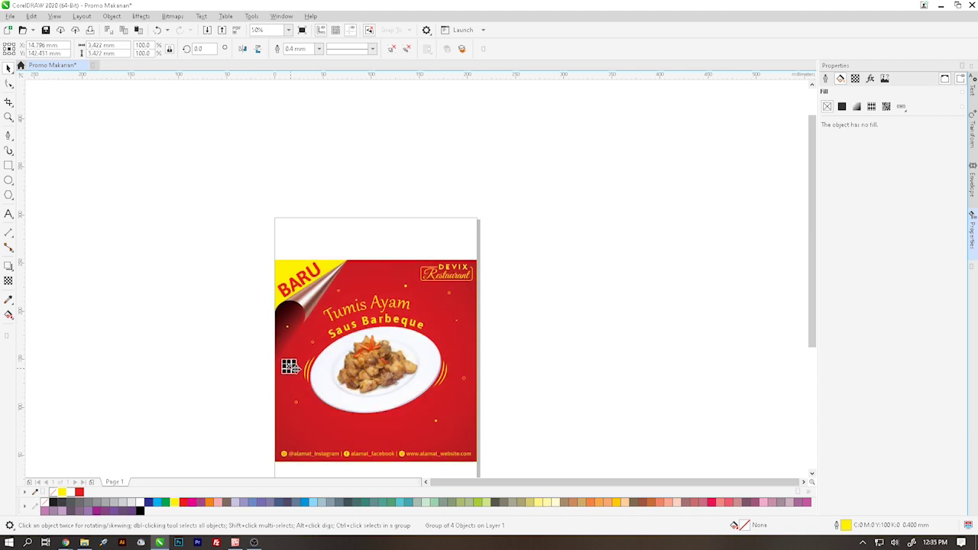
{"action": "key", "text": "ctrl+z"}
Place a sparkle copy right of the plate below the small dot, enlarge it to about 5.1 mm and set its outline width to 0.6 mm
{"action": "left_click_drag", "start_coordinate": [449, 293], "coordinate": [436, 335]}
{"action": "scroll", "coordinate": [461, 348], "scroll_direction": "up", "scroll_amount": 4}
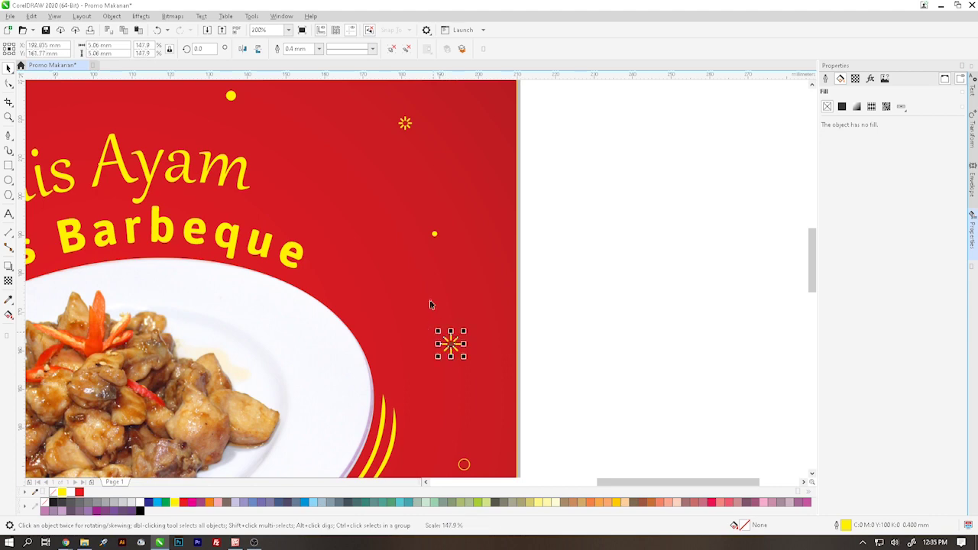
{"action": "left_click", "coordinate": [296, 48]}
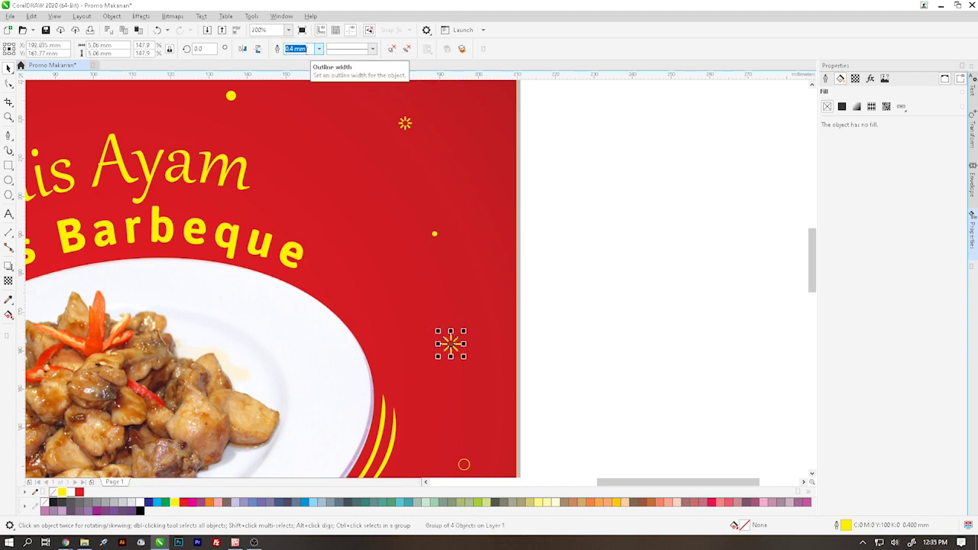
{"action": "type", "text": "0.6"}
{"action": "key", "text": "Return"}
{"action": "scroll", "coordinate": [568, 209], "scroll_direction": "down", "scroll_amount": 4}
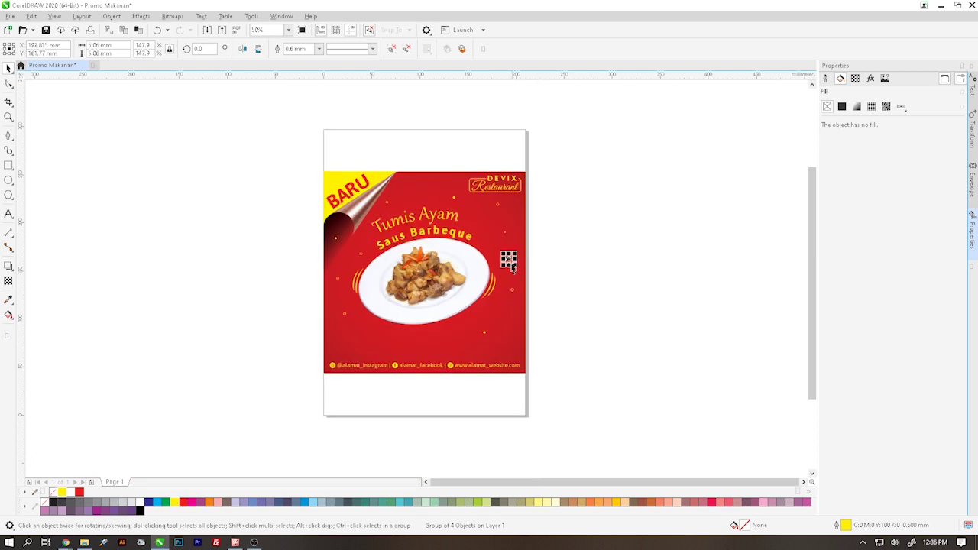
Place a copy of the larger sparkle below the plate's lower-left part, above the contact line
{"action": "left_click_drag", "start_coordinate": [509, 260], "coordinate": [388, 348]}
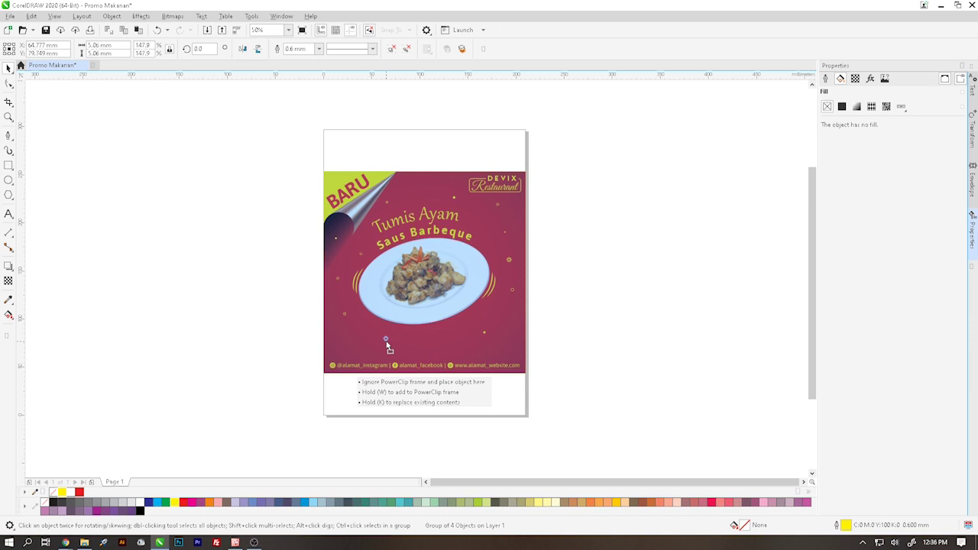
{"action": "left_click_drag", "start_coordinate": [387, 348], "coordinate": [388, 346]}
{"action": "scroll", "coordinate": [410, 353], "scroll_direction": "up", "scroll_amount": 2}
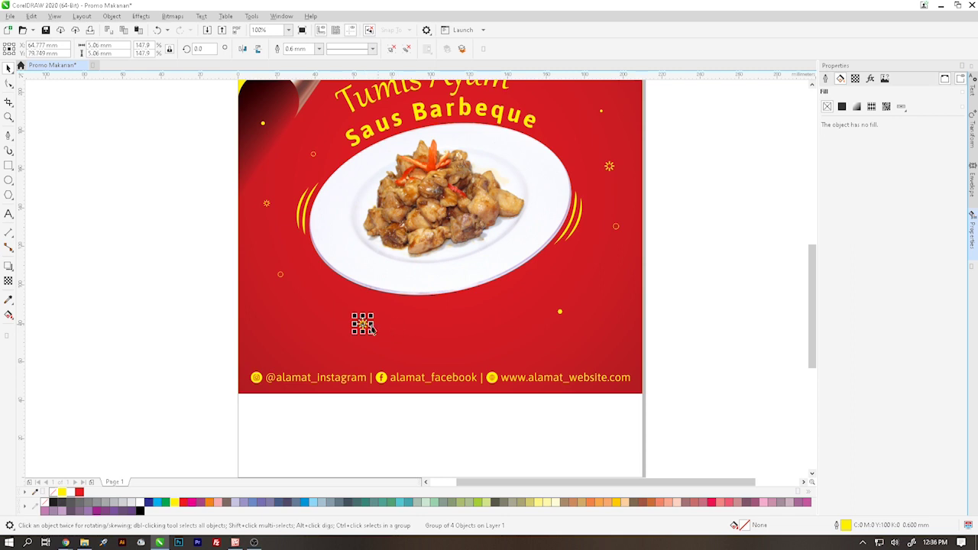
Place another large sparkle copy at the plate's lower right and move the nearby yellow dot down and left of it
{"action": "left_click_drag", "start_coordinate": [367, 325], "coordinate": [522, 329]}
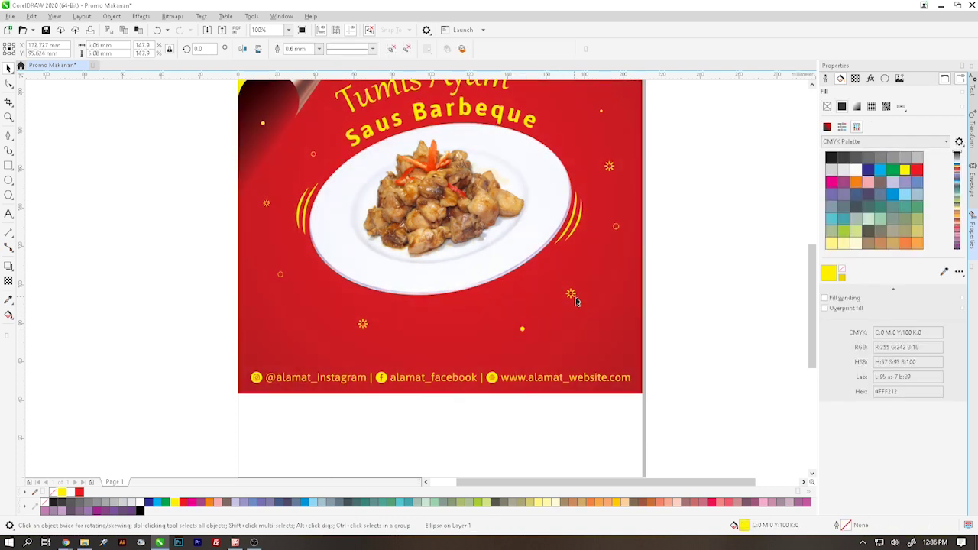
{"action": "mouse_move", "coordinate": [576, 301]}
{"action": "left_mouse_down"}
{"action": "mouse_move", "coordinate": [602, 319]}
{"action": "mouse_move", "coordinate": [571, 289]}
{"action": "left_mouse_up"}
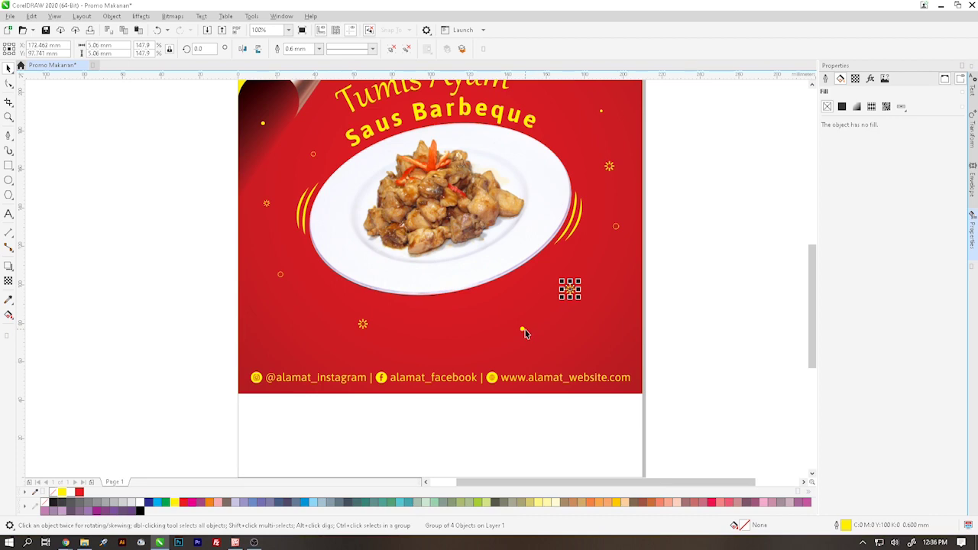
{"action": "left_click", "coordinate": [523, 330]}
{"action": "scroll", "coordinate": [525, 333], "scroll_direction": "down", "scroll_amount": 2}
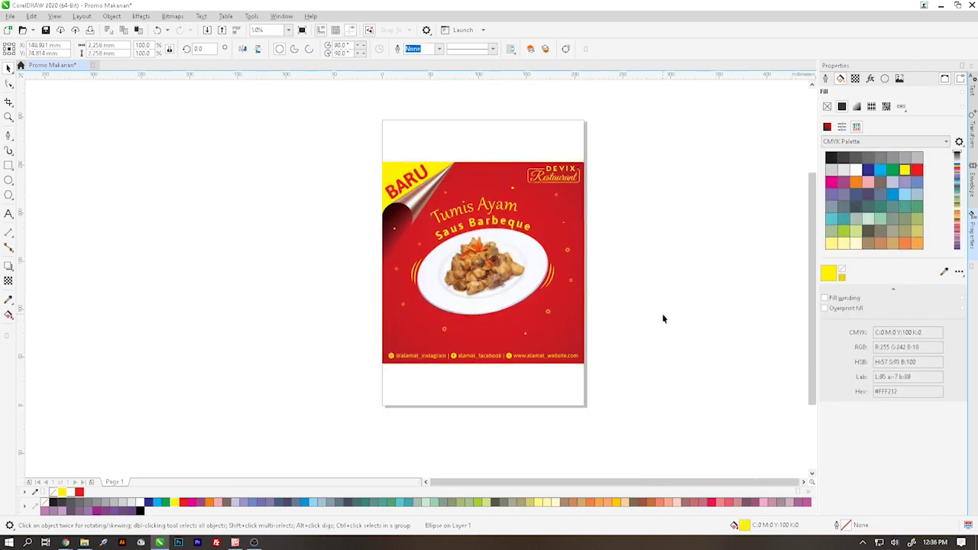
{"action": "left_click", "coordinate": [644, 328]}
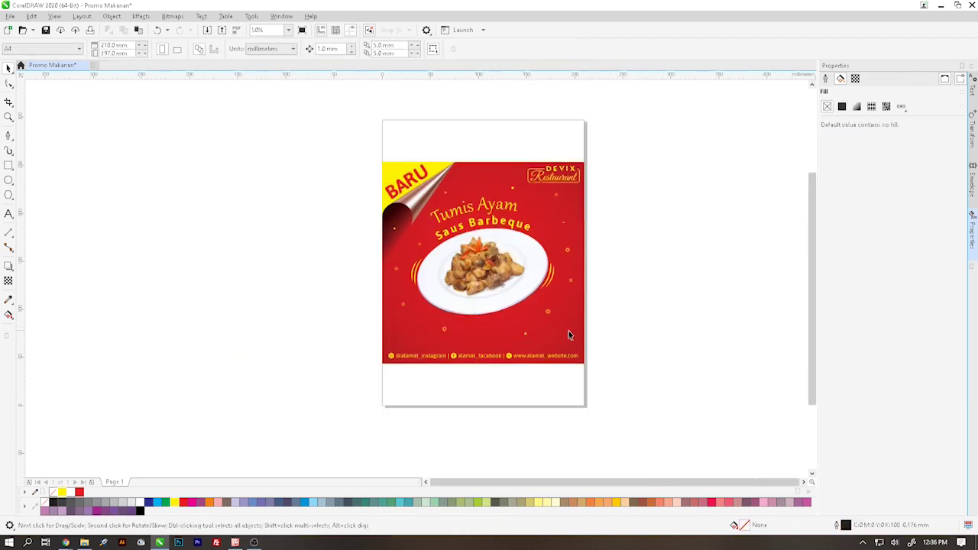
Shift the sparkle at the plate's lower right a little further right and down
{"action": "scroll", "coordinate": [559, 328], "scroll_direction": "up", "scroll_amount": 1}
{"action": "left_click_drag", "start_coordinate": [540, 304], "coordinate": [556, 310]}
{"action": "left_click", "coordinate": [662, 290]}
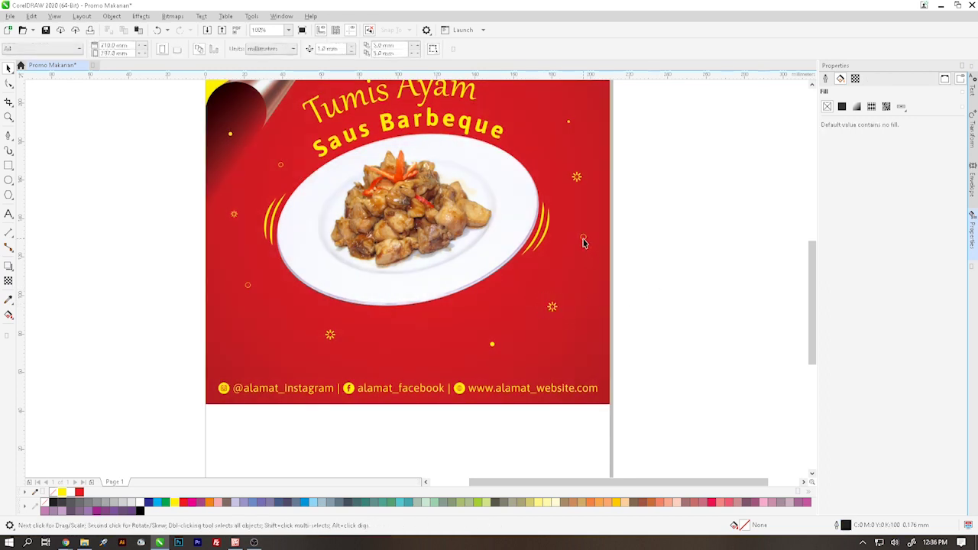
Move the small ring right of the plate slightly to the left and set its outline width to 0.3 mm
{"action": "left_click", "coordinate": [583, 240]}
{"action": "triple_click", "coordinate": [419, 47]}
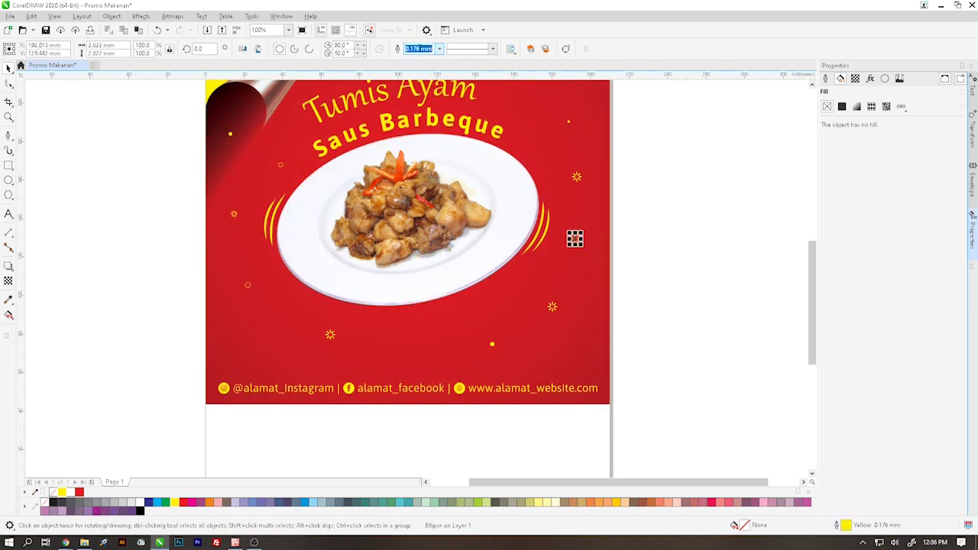
{"action": "type", "text": "1"}
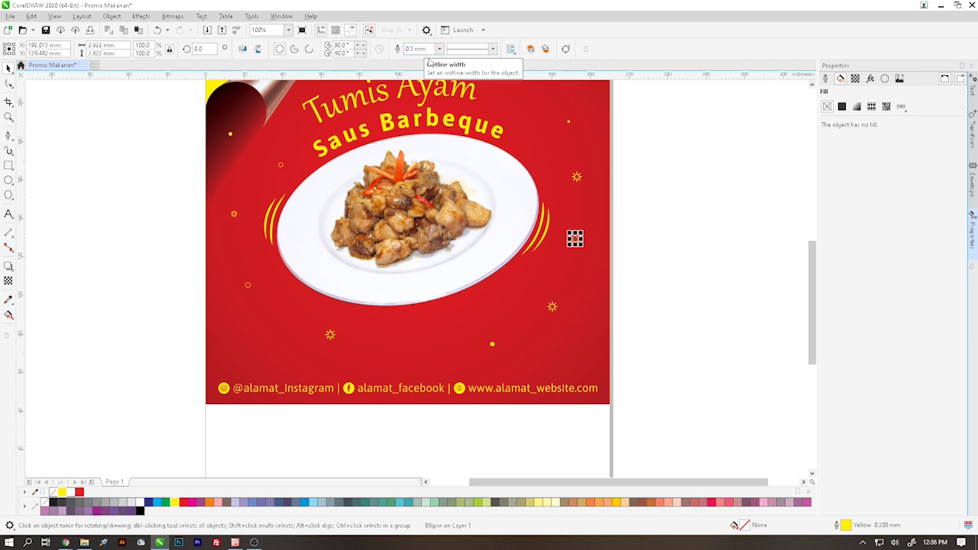
Set the outline width of the two small rings at the plate's upper left and lower left to 0.5 mm
{"action": "left_click_drag", "start_coordinate": [189, 145], "coordinate": [294, 185]}
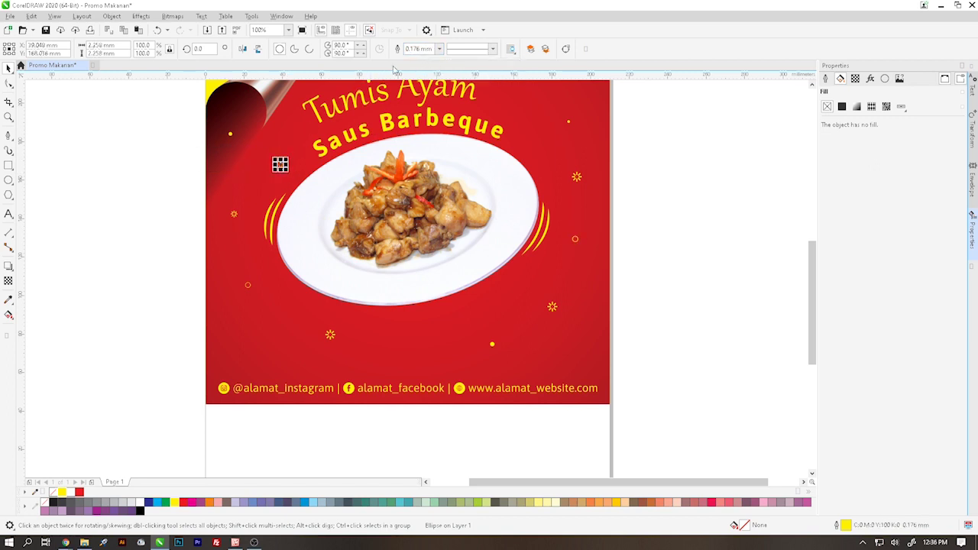
{"action": "triple_click", "coordinate": [420, 48]}
{"action": "type", "text": "0.5"}
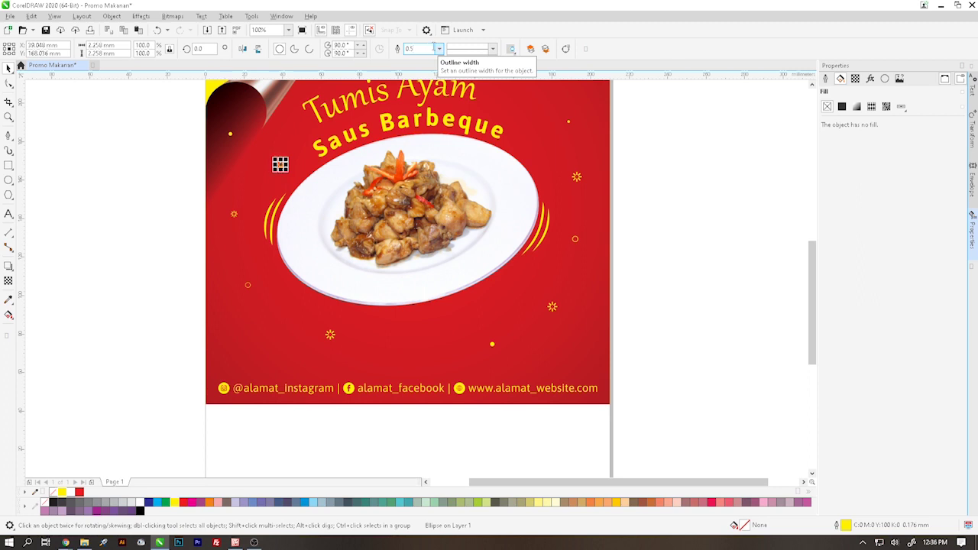
{"action": "key", "text": "Return"}
{"action": "left_click_drag", "start_coordinate": [187, 258], "coordinate": [261, 311]}
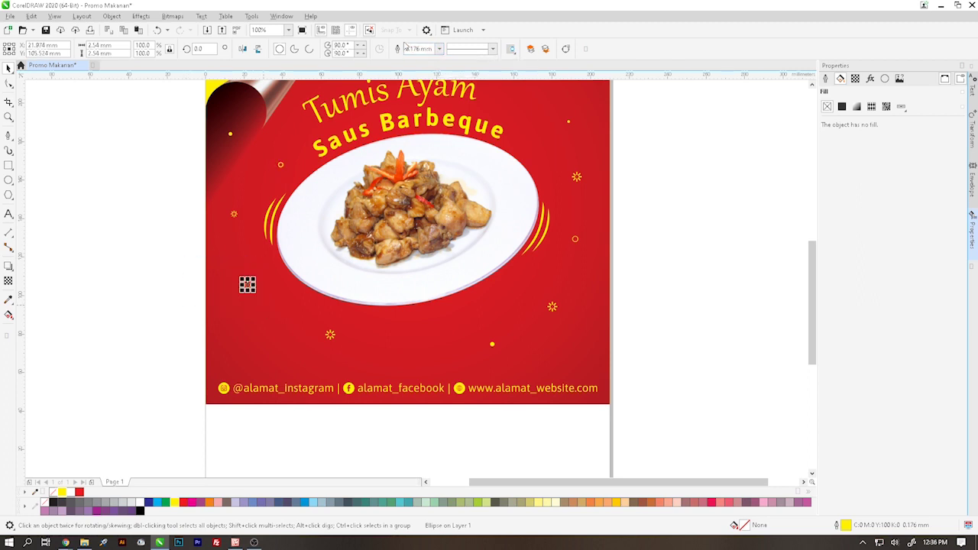
{"action": "triple_click", "coordinate": [428, 48]}
{"action": "type", "text": "0.5"}
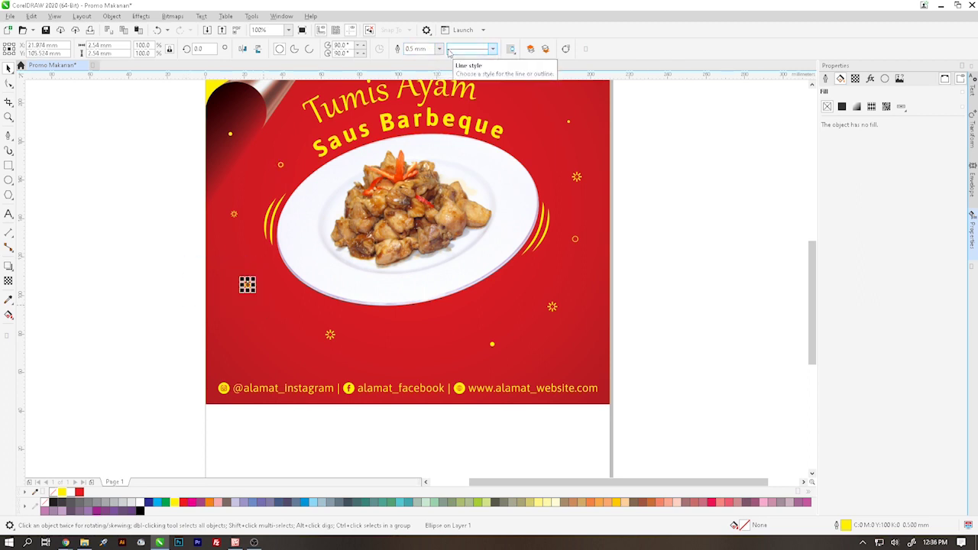
Adjust the outline width of the small ring right of the plate and set the ring beside the page curl to 0.5 mm
{"action": "left_click", "coordinate": [812, 86]}
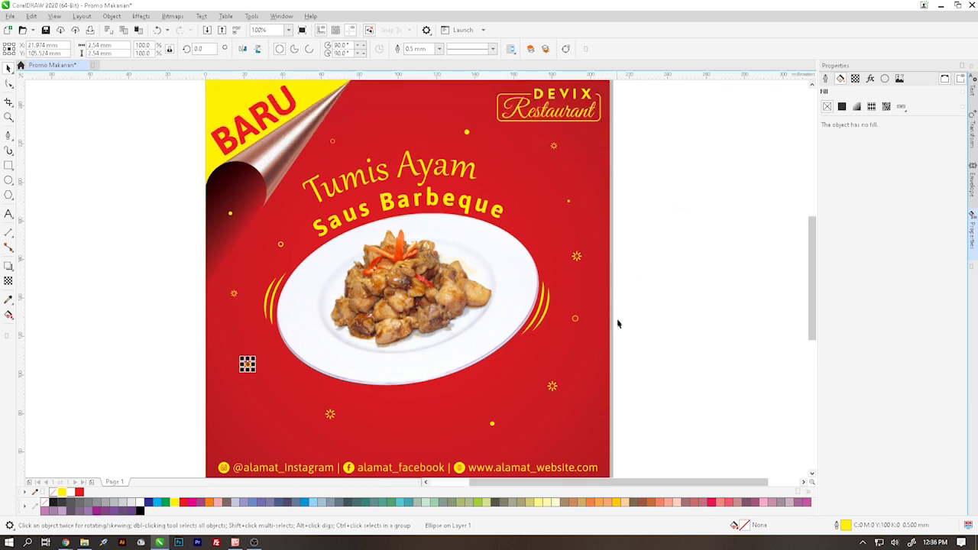
{"action": "left_click_drag", "start_coordinate": [669, 296], "coordinate": [553, 348]}
{"action": "triple_click", "coordinate": [428, 49]}
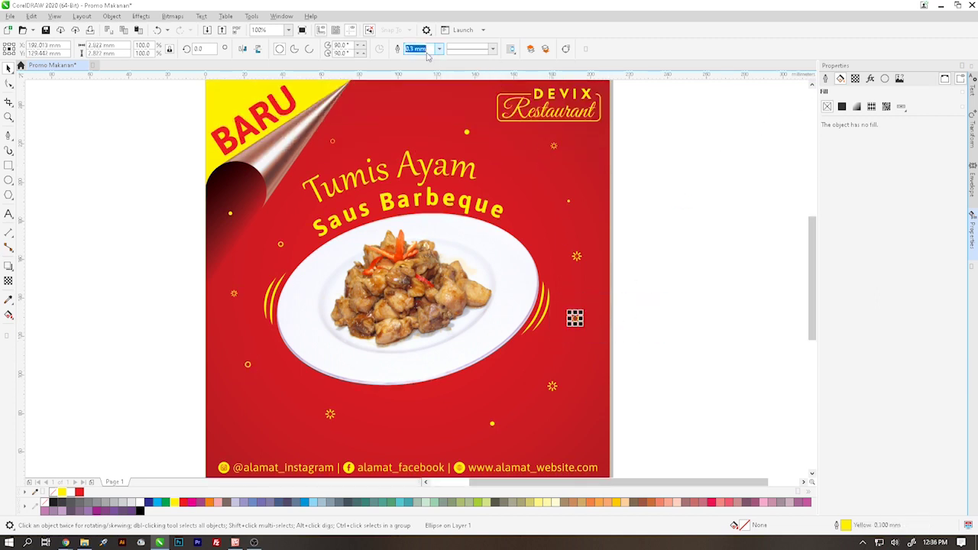
{"action": "type", "text": "0"}
{"action": "left_click_drag", "start_coordinate": [315, 156], "coordinate": [351, 121]}
{"action": "triple_click", "coordinate": [408, 49]}
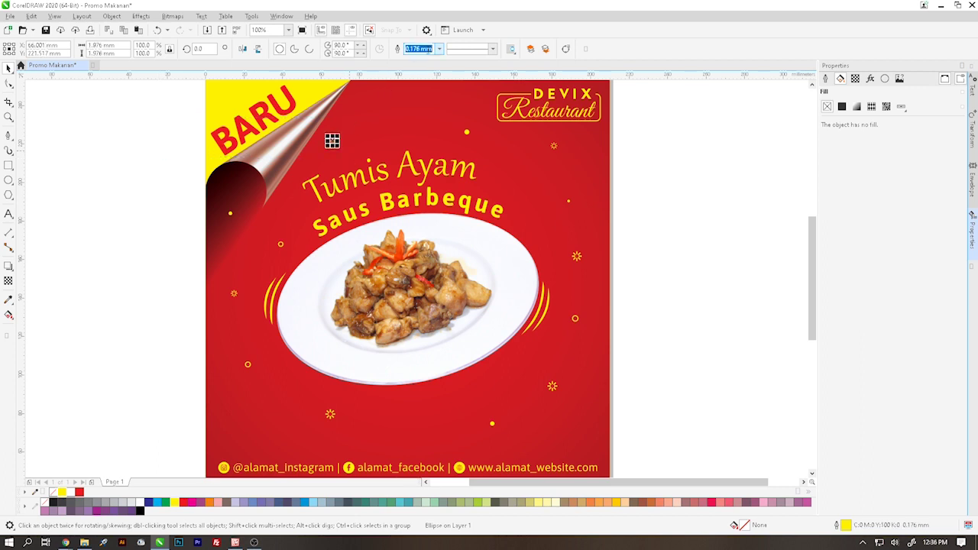
{"action": "type", "text": "0.5"}
{"action": "key", "text": "Return"}
{"action": "left_click", "coordinate": [640, 295]}
Apply a uniform transparency of 50 to the two sparkles, ring and dot around the lower part of the plate
{"action": "scroll", "coordinate": [640, 295], "scroll_direction": "down", "scroll_amount": 2}
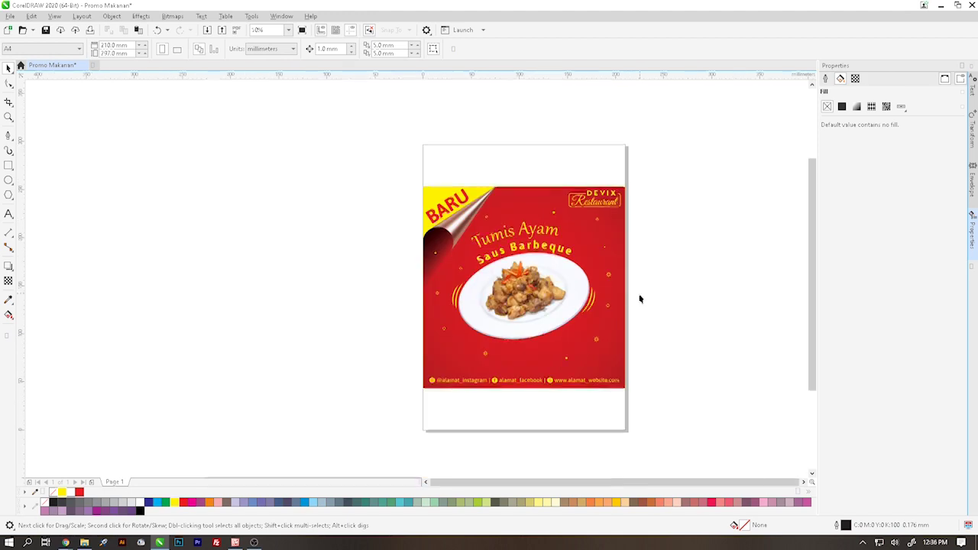
{"action": "scroll", "coordinate": [640, 316], "scroll_direction": "up", "scroll_amount": 1}
{"action": "scroll", "coordinate": [642, 315], "scroll_direction": "up", "scroll_amount": 1}
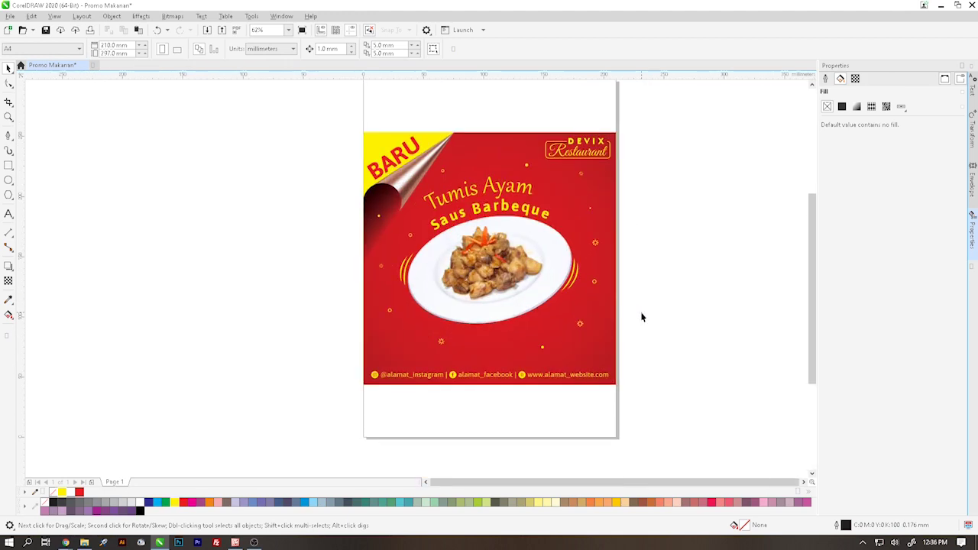
{"action": "left_click_drag", "start_coordinate": [675, 309], "coordinate": [318, 368]}
{"action": "left_click", "coordinate": [8, 281]}
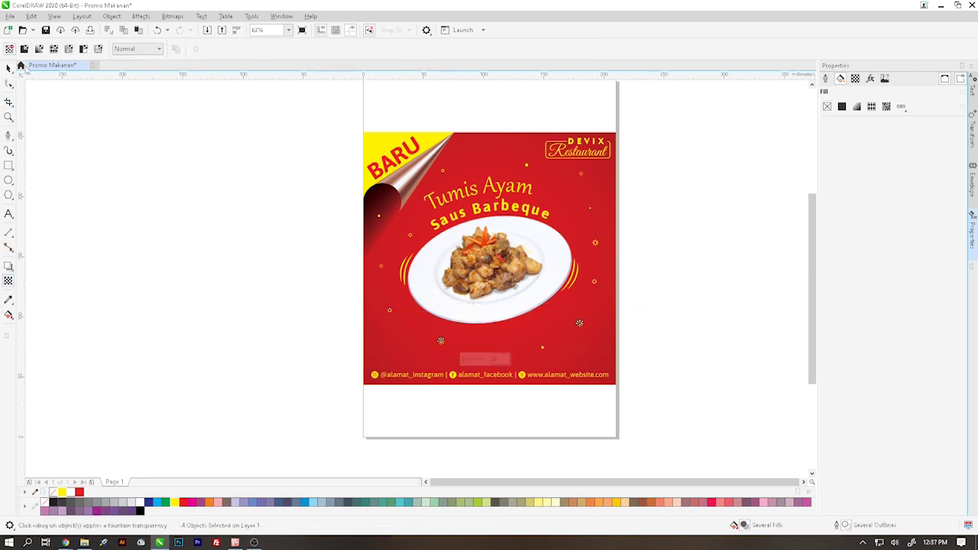
{"action": "left_click", "coordinate": [24, 50]}
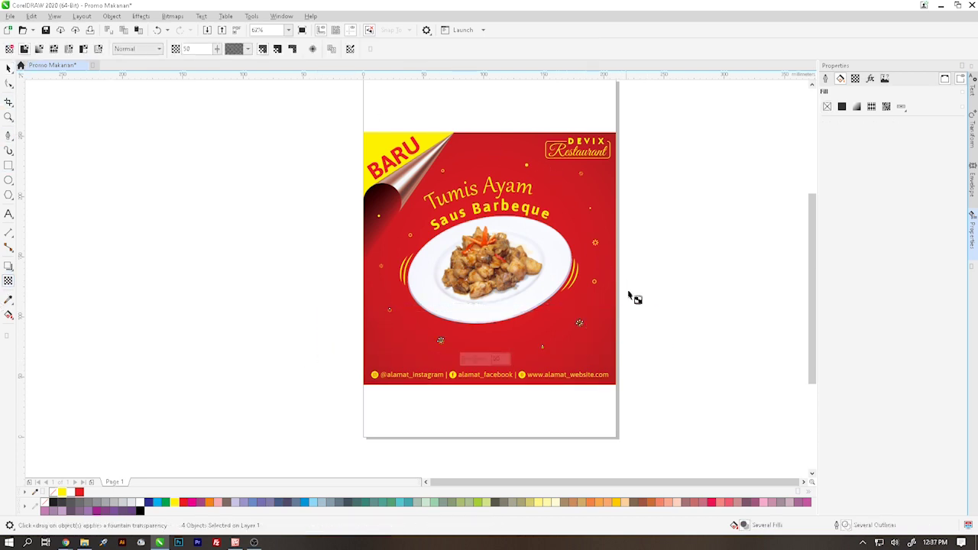
{"action": "left_click", "coordinate": [9, 69]}
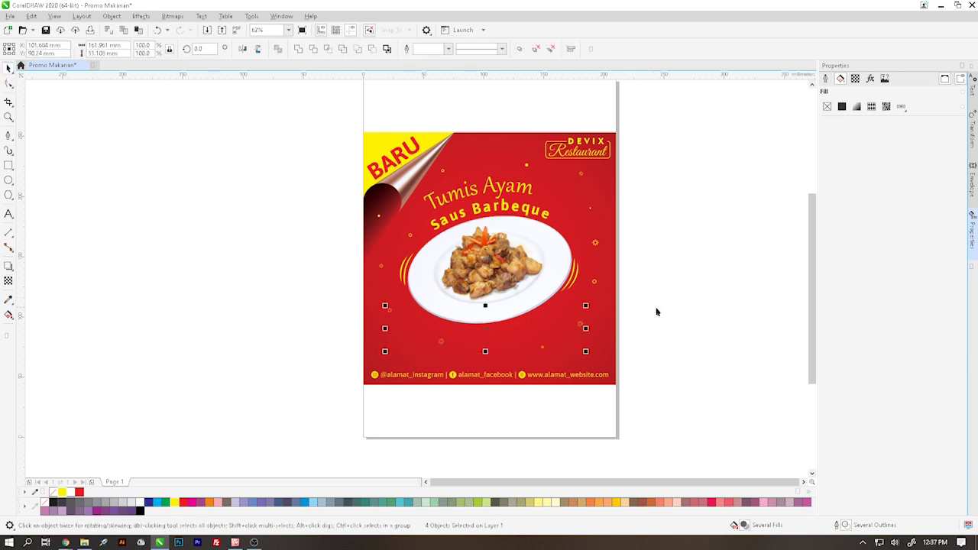
Apply uniform transparency to the two sparkles, dot and ring between the logo and the plate's right side
{"action": "left_click_drag", "start_coordinate": [655, 308], "coordinate": [579, 169]}
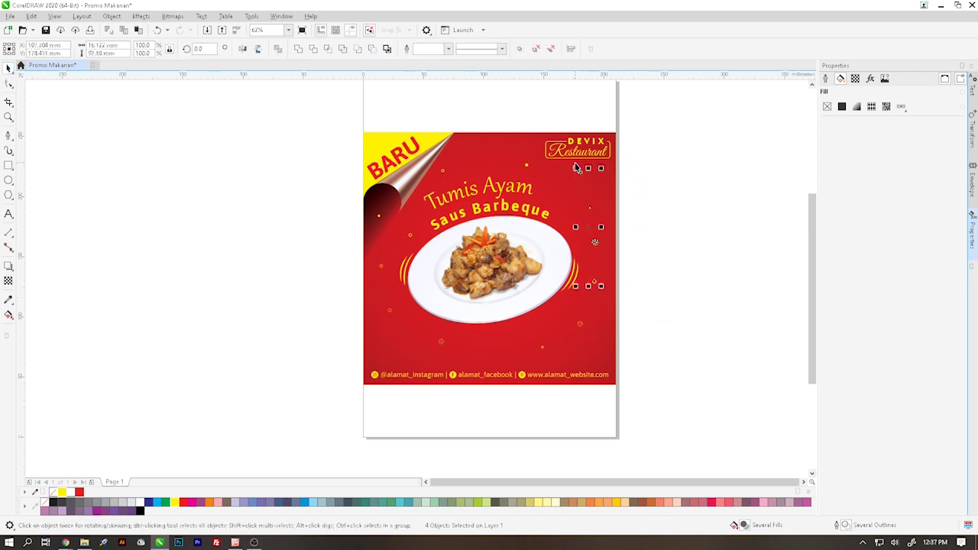
{"action": "left_click", "coordinate": [9, 281]}
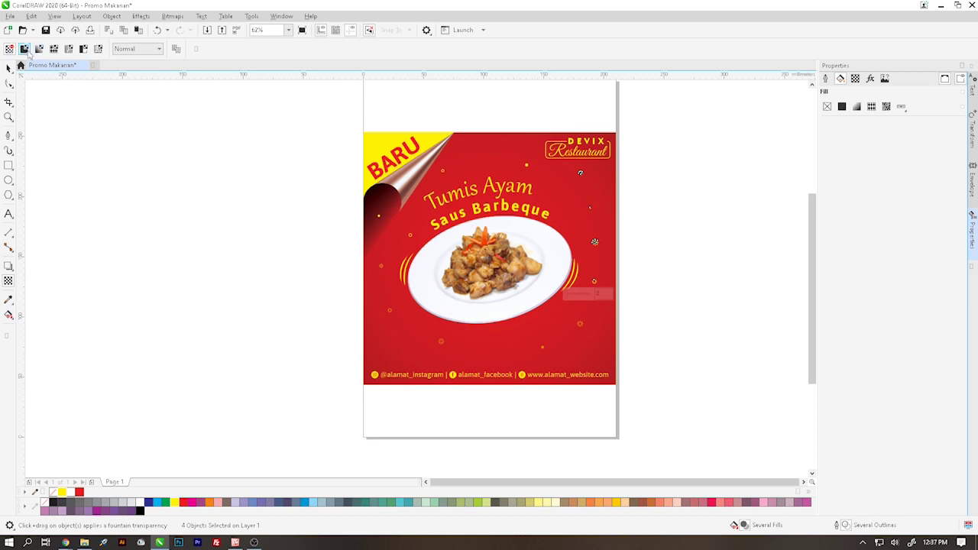
{"action": "left_click", "coordinate": [9, 68]}
{"action": "left_click", "coordinate": [329, 208]}
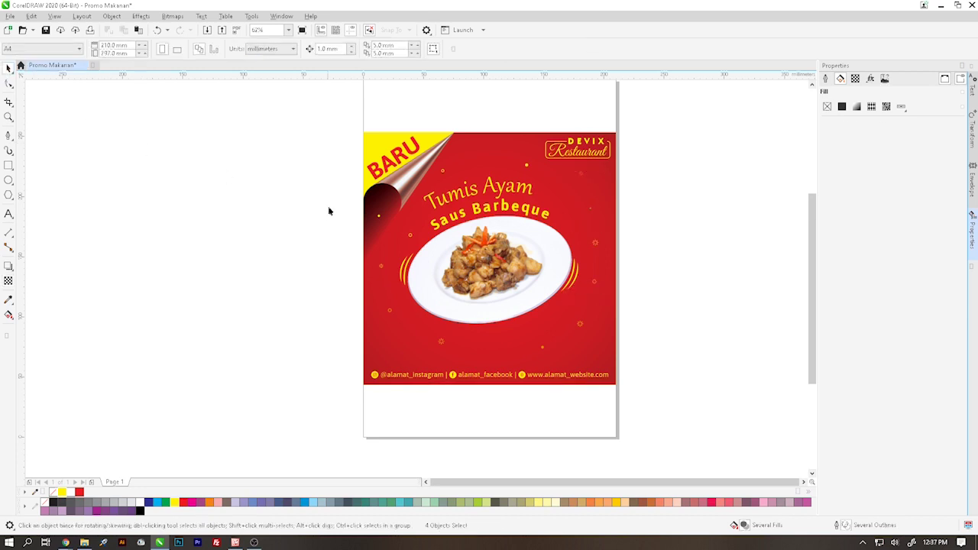
Apply a uniform transparency of 50 to the dot, ring and sparkle between the page curl and the plate's left side
{"action": "left_click_drag", "start_coordinate": [326, 197], "coordinate": [418, 275]}
{"action": "left_click", "coordinate": [9, 280]}
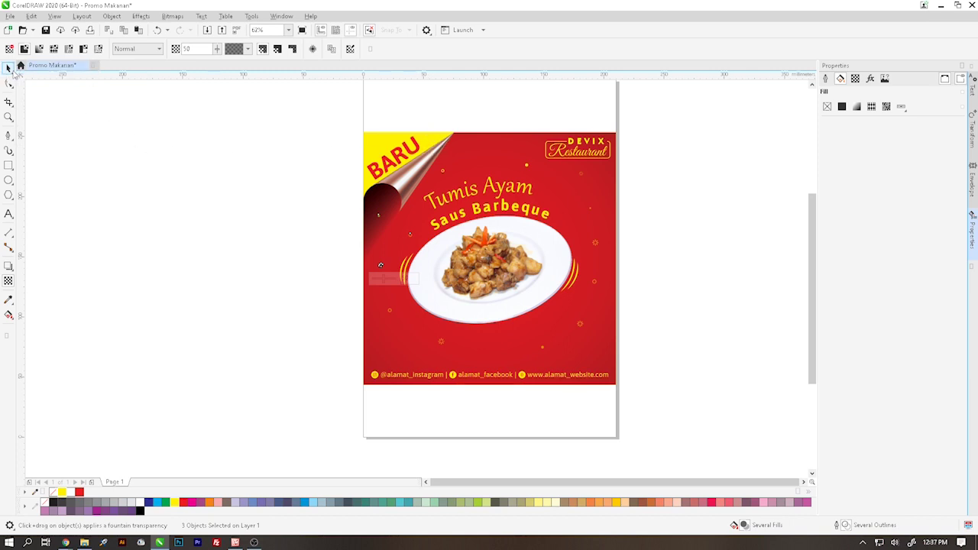
{"action": "left_click", "coordinate": [9, 68]}
{"action": "left_click", "coordinate": [36, 69]}
{"action": "left_click", "coordinate": [441, 128]}
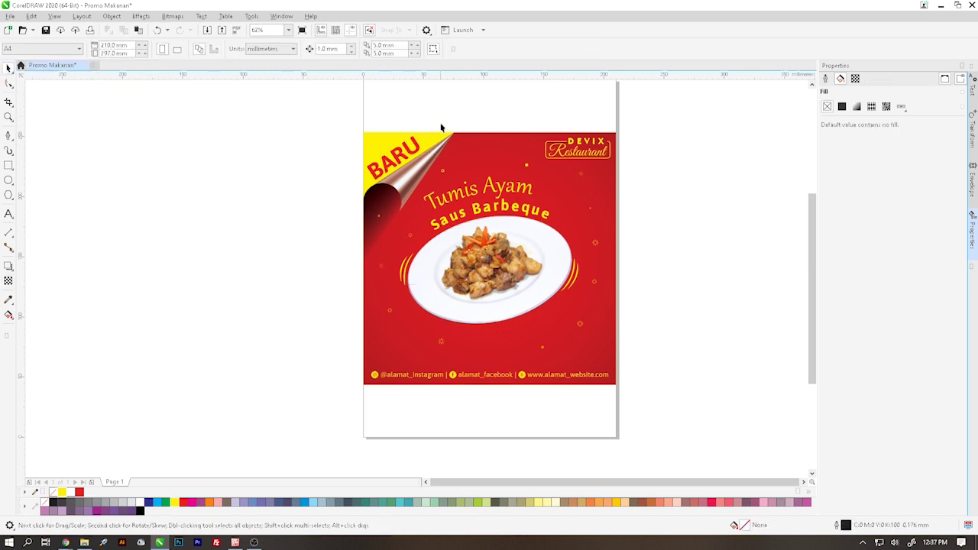
Apply uniform transparency to the small ring and the yellow dot above the curved Tumis Ayam title
{"action": "left_click_drag", "start_coordinate": [423, 107], "coordinate": [549, 192]}
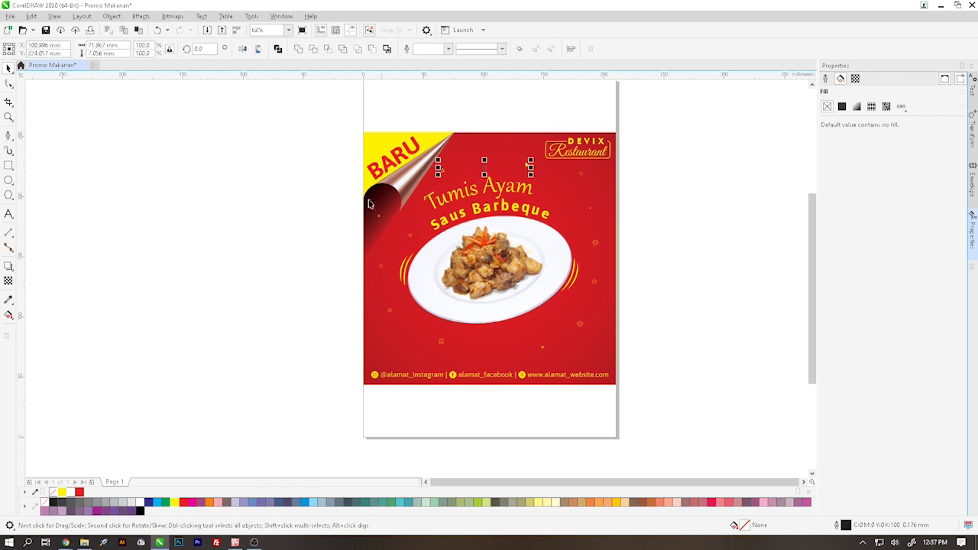
{"action": "left_click", "coordinate": [8, 281]}
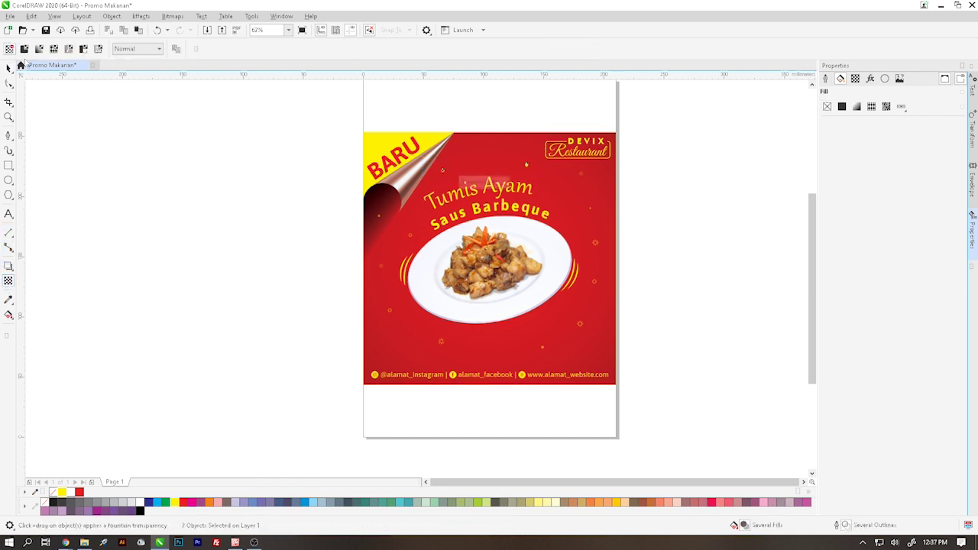
{"action": "left_click", "coordinate": [24, 48]}
{"action": "left_click", "coordinate": [8, 67]}
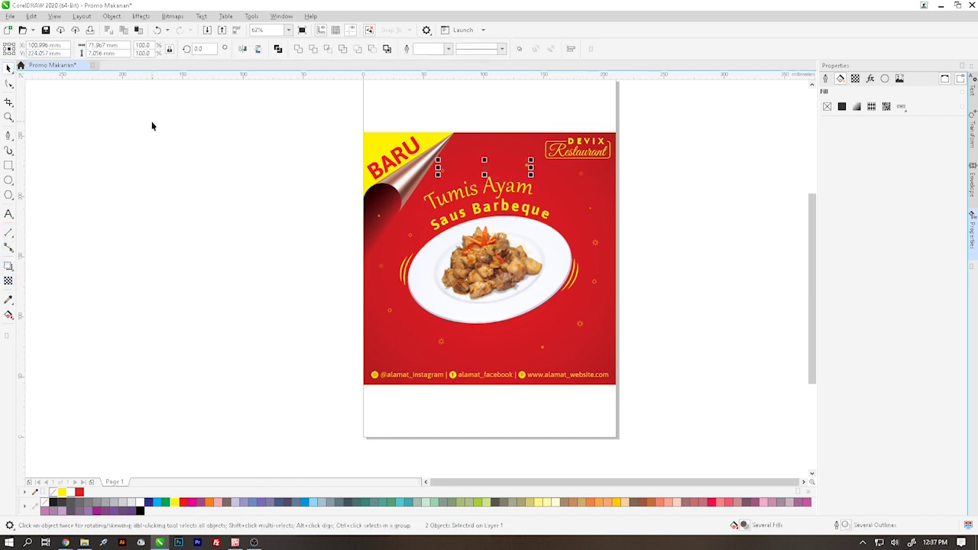
{"action": "left_click", "coordinate": [150, 124]}
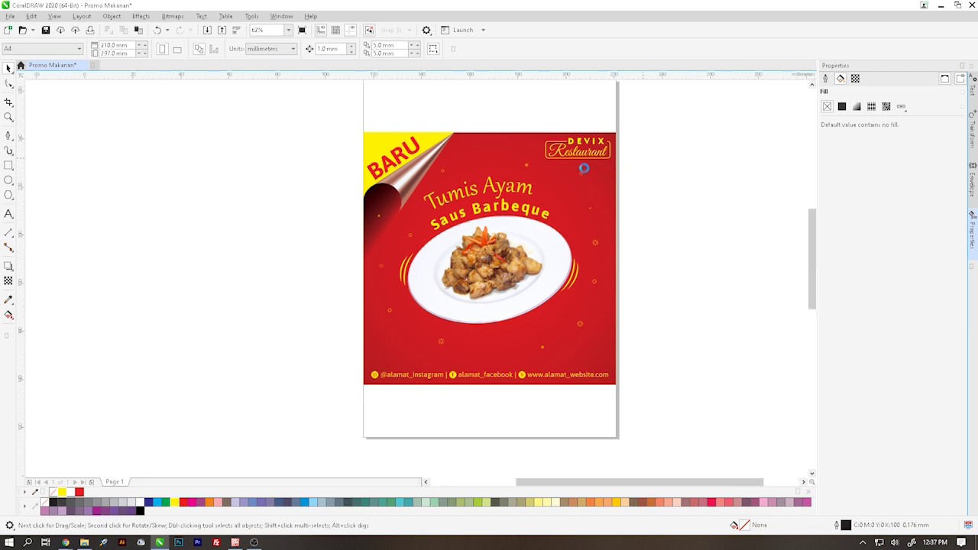
Move the dot above the title up and left, and shift the sparkle and small dot below the logo to the left
{"action": "scroll", "coordinate": [642, 158], "scroll_direction": "up", "scroll_amount": 1}
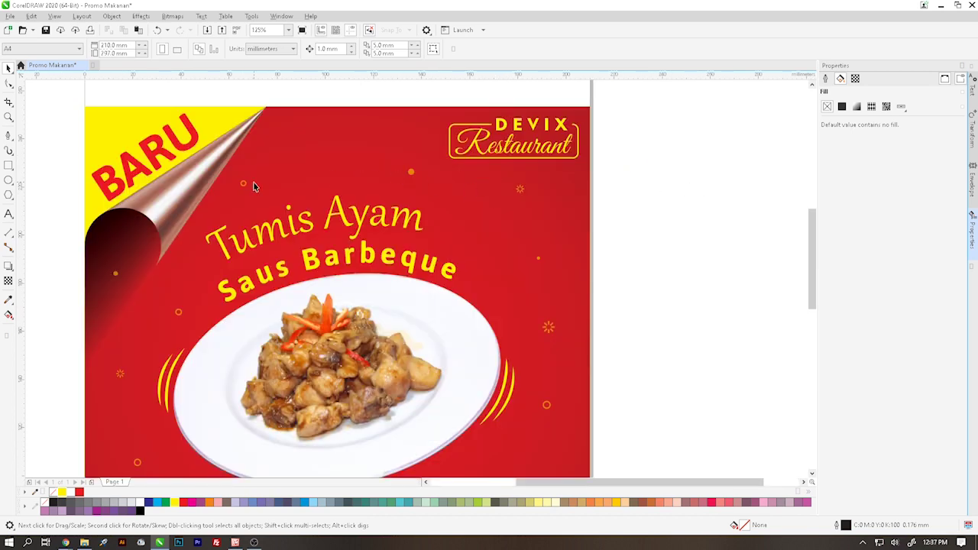
{"action": "left_click", "coordinate": [411, 173]}
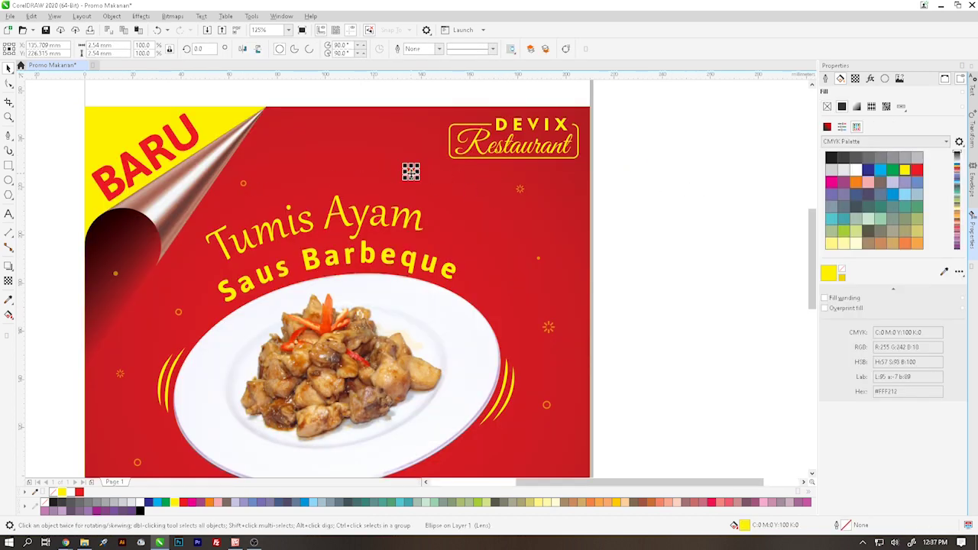
{"action": "left_click_drag", "start_coordinate": [412, 173], "coordinate": [393, 157]}
{"action": "left_click_drag", "start_coordinate": [520, 197], "coordinate": [496, 197]}
{"action": "left_click_drag", "start_coordinate": [541, 259], "coordinate": [503, 264]}
{"action": "left_click", "coordinate": [634, 245]}
{"action": "scroll", "coordinate": [633, 246], "scroll_direction": "down", "scroll_amount": 2}
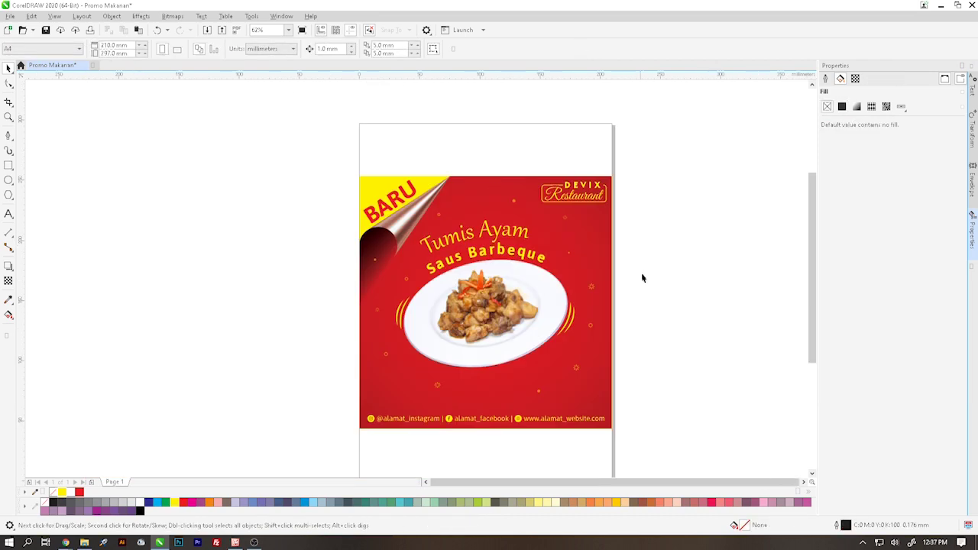
{"action": "scroll", "coordinate": [680, 344], "scroll_direction": "up", "scroll_amount": 1}
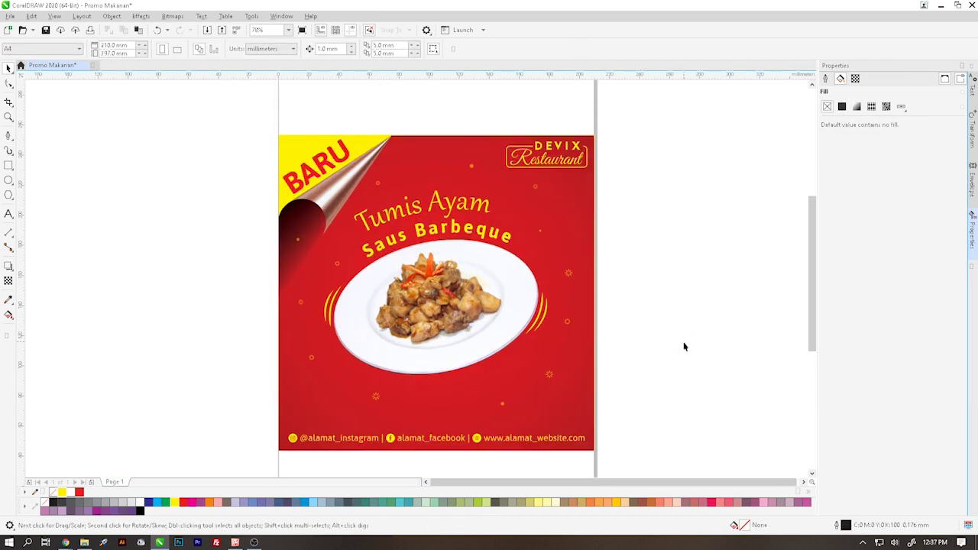
{"action": "scroll", "coordinate": [814, 342], "scroll_direction": "down", "scroll_amount": 1}
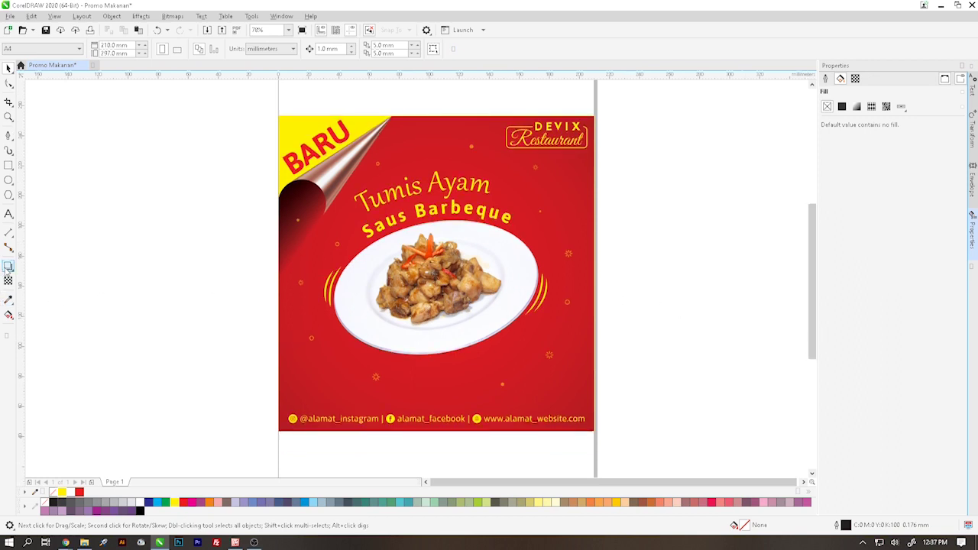
Draw a flat ellipse about 122 by 9 mm beneath the plate, fill it black without outline, and move it slightly down
{"action": "left_click", "coordinate": [8, 180]}
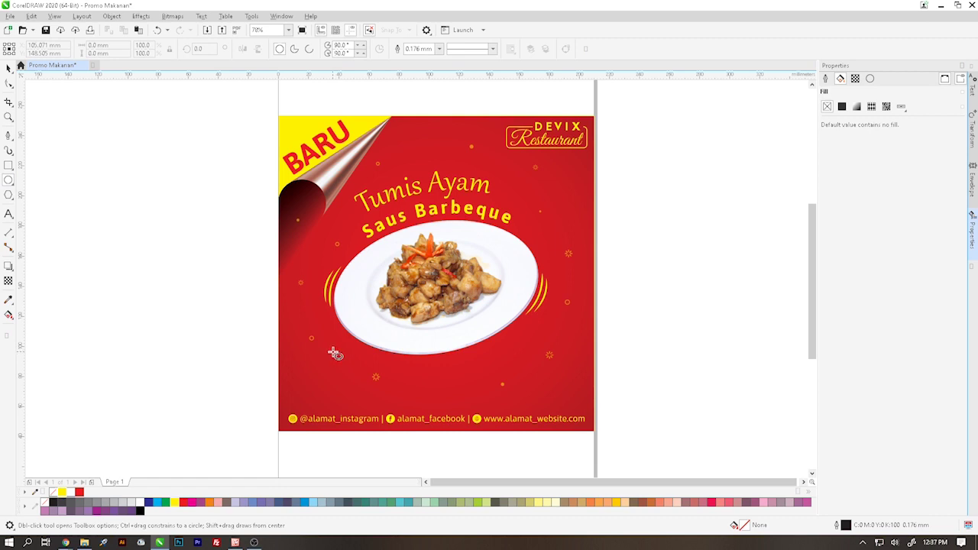
{"action": "left_click_drag", "start_coordinate": [340, 352], "coordinate": [523, 368]}
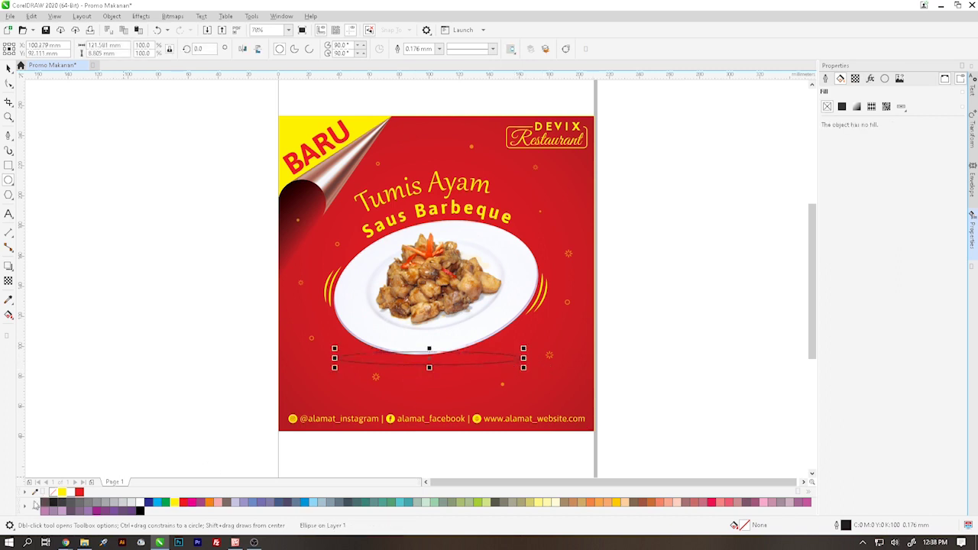
{"action": "left_click", "coordinate": [51, 504]}
{"action": "right_click", "coordinate": [44, 501]}
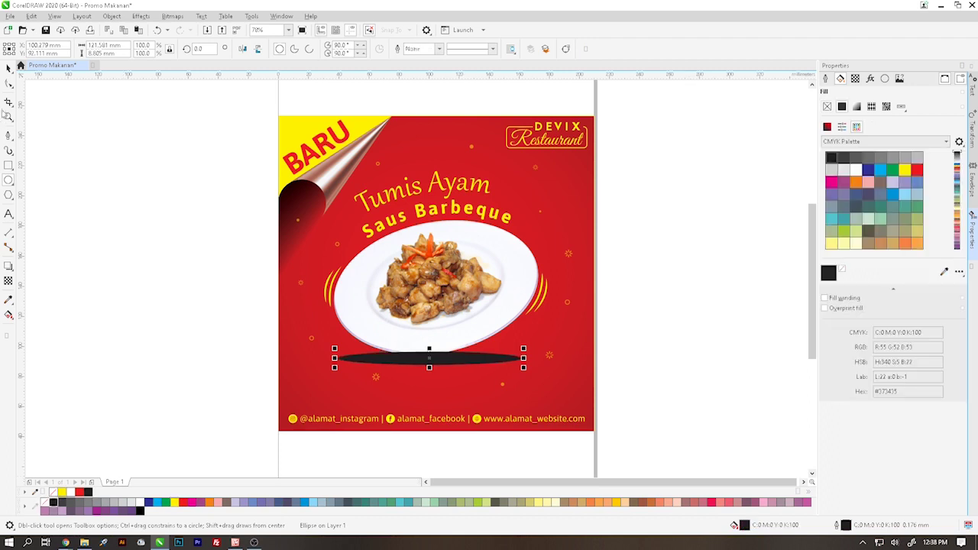
{"action": "left_click", "coordinate": [9, 68]}
{"action": "left_click_drag", "start_coordinate": [465, 356], "coordinate": [465, 362]}
Apply a Gaussian Blur to the black ellipse to turn it into a soft shadow under the plate
{"action": "left_click", "coordinate": [140, 16]}
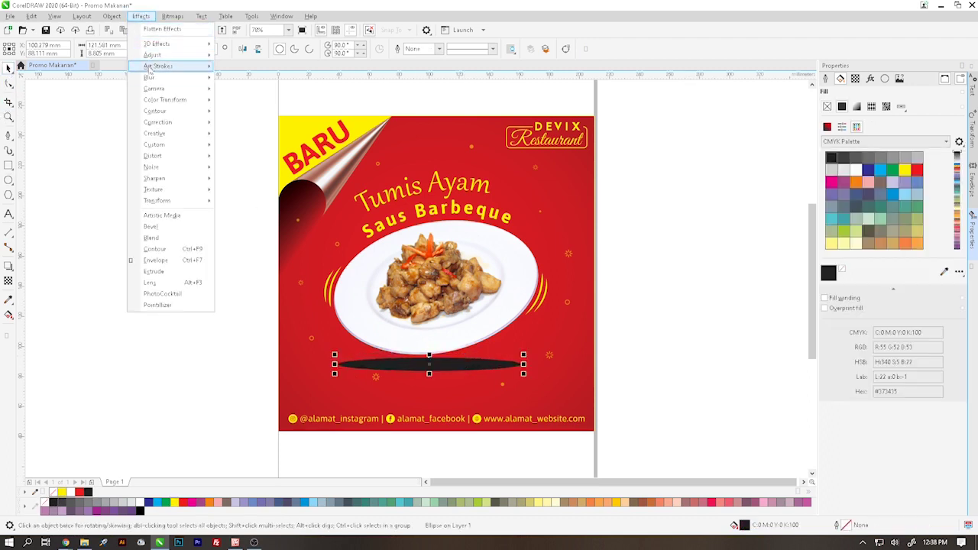
{"action": "mouse_move", "coordinate": [154, 79]}
{"action": "left_click", "coordinate": [252, 100]}
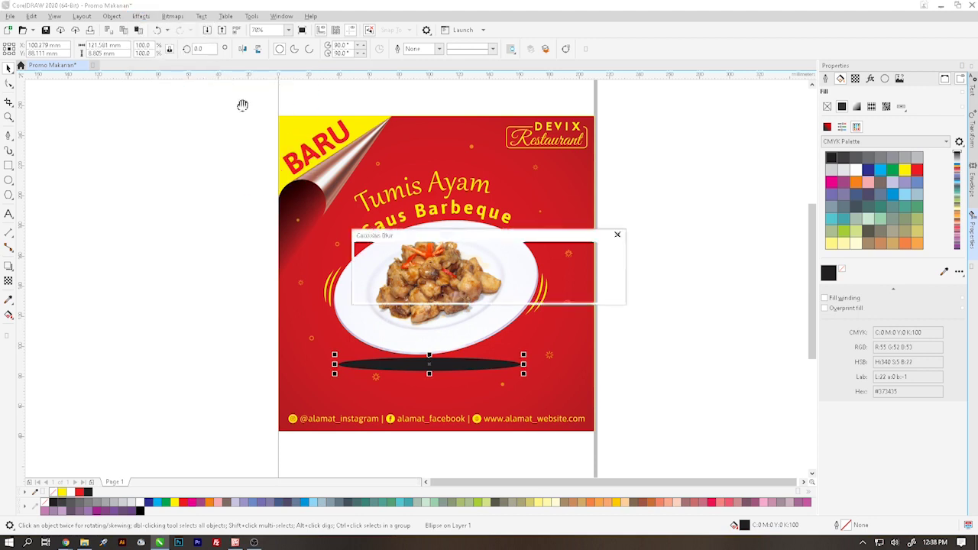
{"action": "left_click_drag", "start_coordinate": [491, 267], "coordinate": [487, 267]}
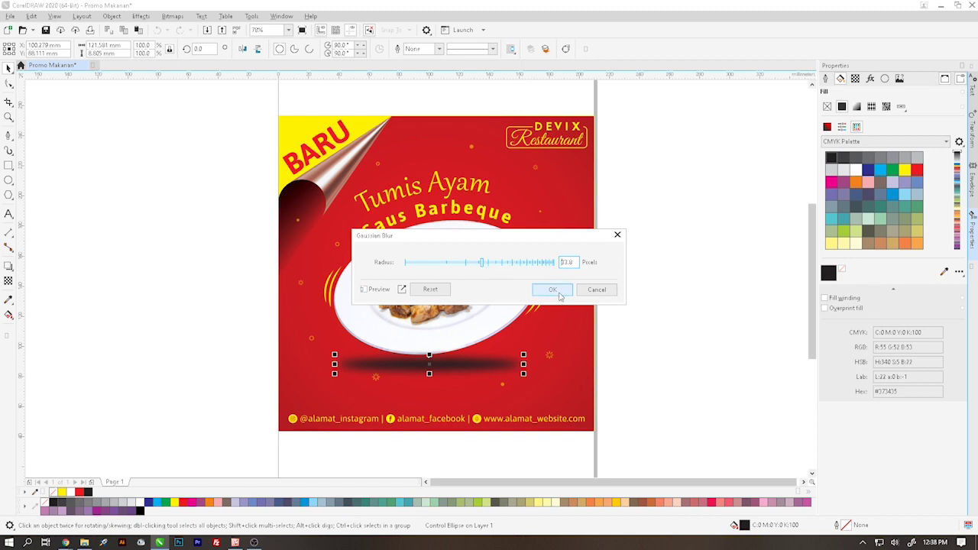
{"action": "left_click", "coordinate": [554, 290]}
Apply a uniform transparency of 70 to the blurred shadow ellipse
{"action": "left_click", "coordinate": [9, 281]}
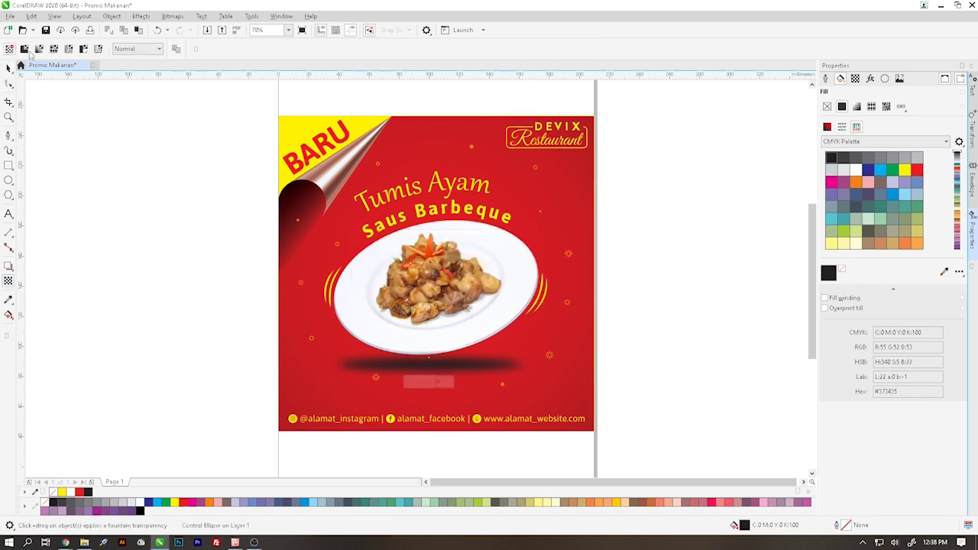
{"action": "left_click", "coordinate": [27, 49]}
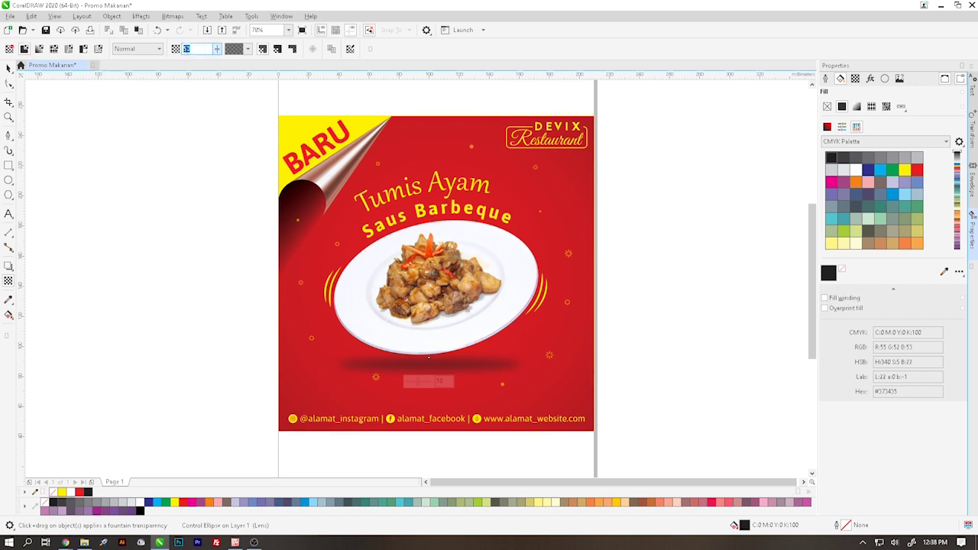
{"action": "type", "text": "70"}
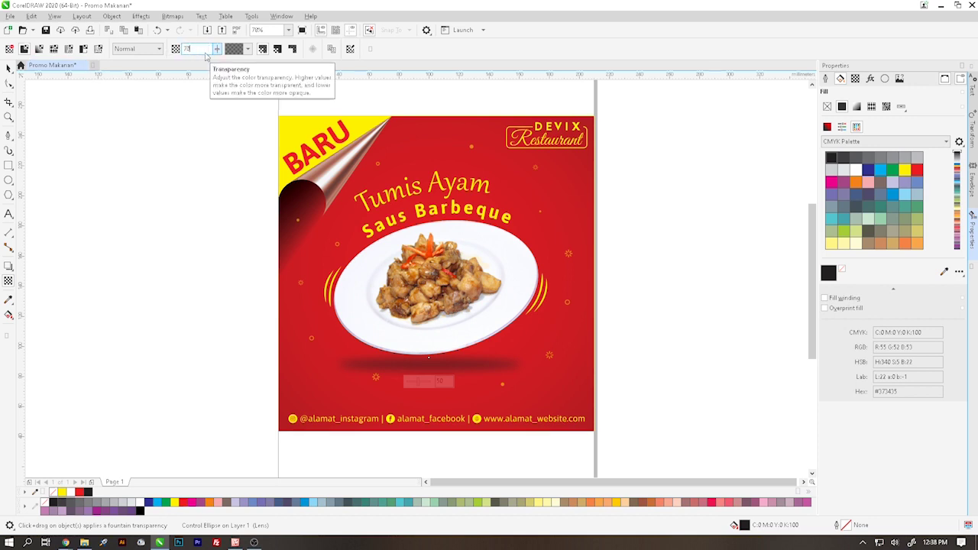
{"action": "key", "text": "Return"}
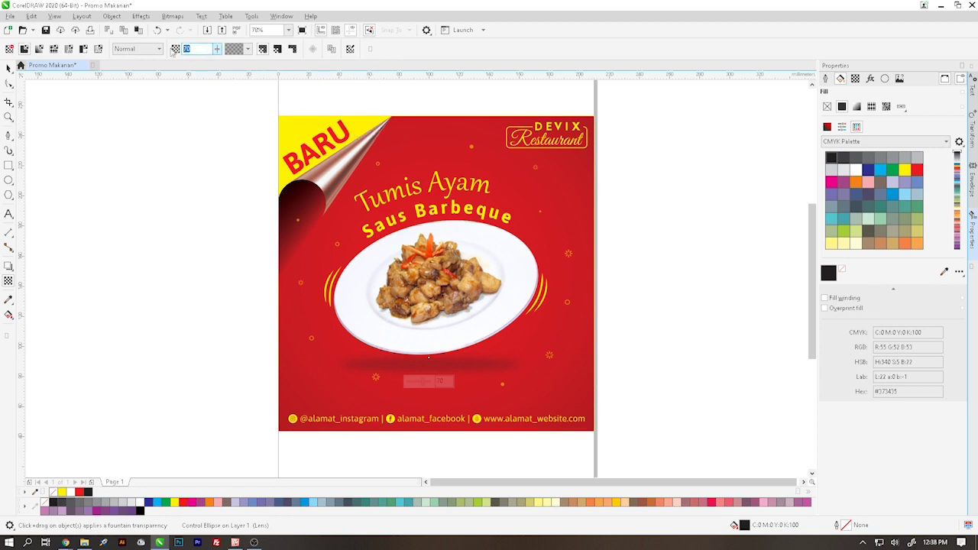
Set the transparency of the plate's shadow to 60 and deselect it
{"action": "type", "text": "60"}
{"action": "key", "text": "Return"}
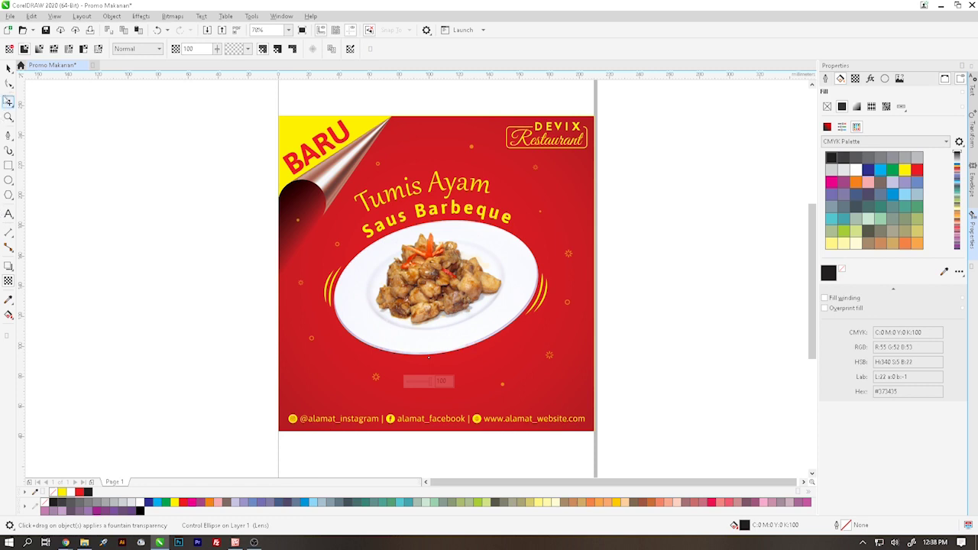
{"action": "left_click", "coordinate": [9, 68]}
{"action": "left_click", "coordinate": [13, 281]}
{"action": "type", "text": "60"}
{"action": "left_click", "coordinate": [8, 67]}
{"action": "left_click", "coordinate": [169, 205]}
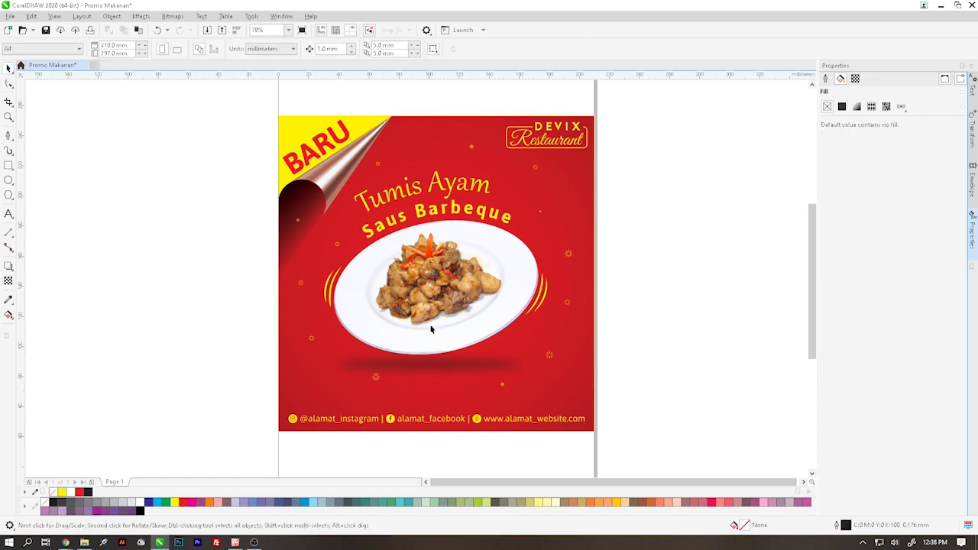
{"action": "scroll", "coordinate": [432, 372], "scroll_direction": "down", "scroll_amount": 2}
{"action": "scroll", "coordinate": [538, 371], "scroll_direction": "up", "scroll_amount": 2}
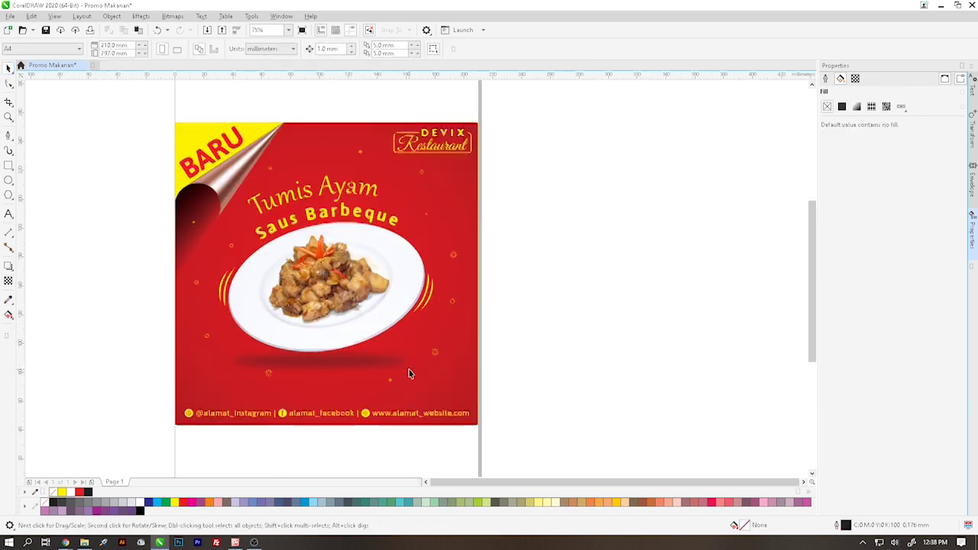
Move the small yellow flower ornament beneath the plate's shadow slightly left and down on the red background, and deselect it
{"action": "left_click", "coordinate": [349, 360]}
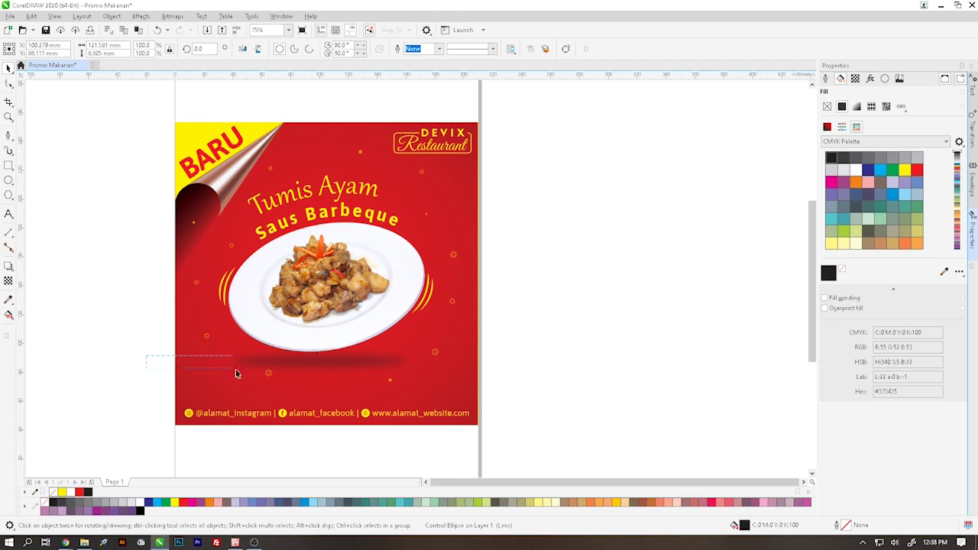
{"action": "left_click", "coordinate": [269, 373]}
{"action": "scroll", "coordinate": [267, 373], "scroll_direction": "up", "scroll_amount": 2}
{"action": "left_click_drag", "start_coordinate": [272, 369], "coordinate": [246, 377]}
{"action": "scroll", "coordinate": [451, 384], "scroll_direction": "down", "scroll_amount": 2}
{"action": "left_click", "coordinate": [662, 382]}
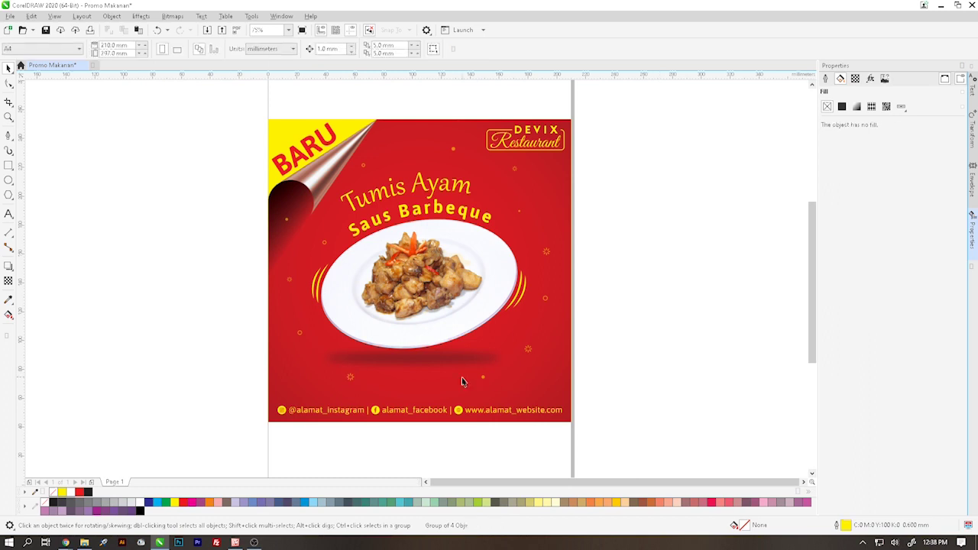
Nudge the blurred shadow under the plate slightly to the right and deselect it
{"action": "left_click", "coordinate": [445, 359]}
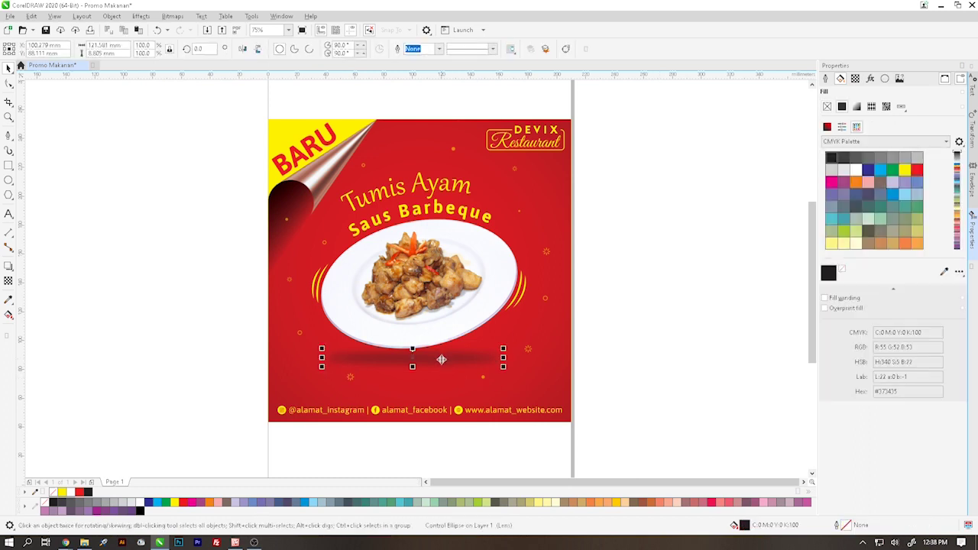
{"action": "left_click", "coordinate": [691, 345]}
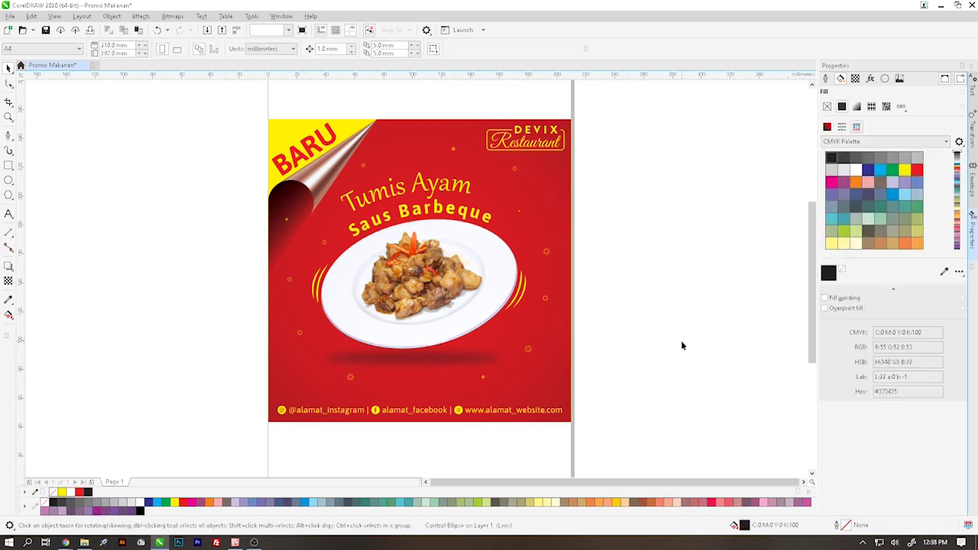
{"action": "left_click", "coordinate": [455, 360]}
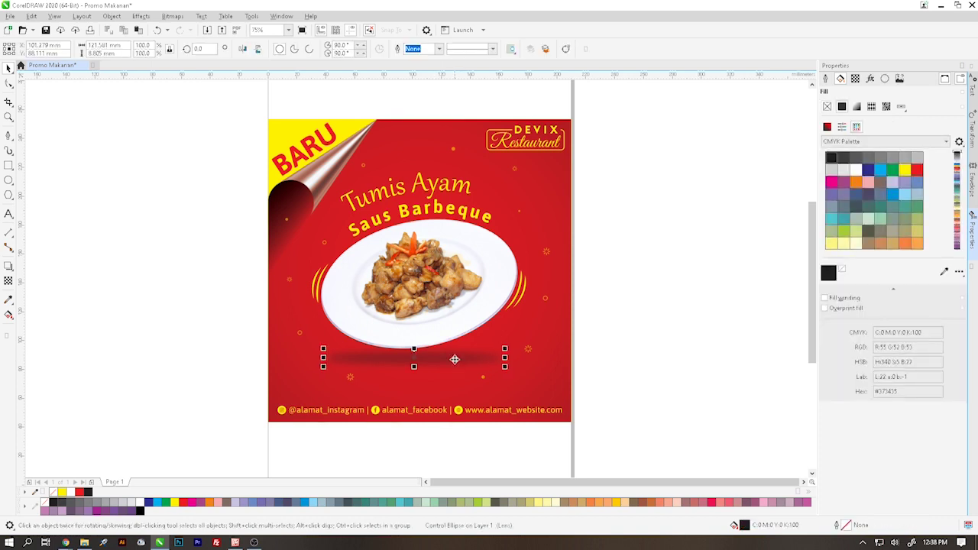
{"action": "left_click", "coordinate": [674, 343]}
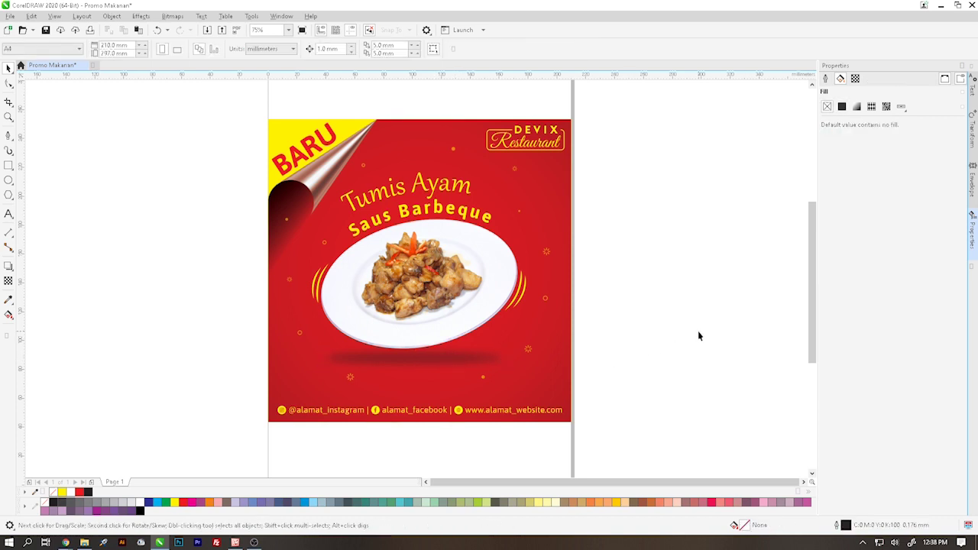